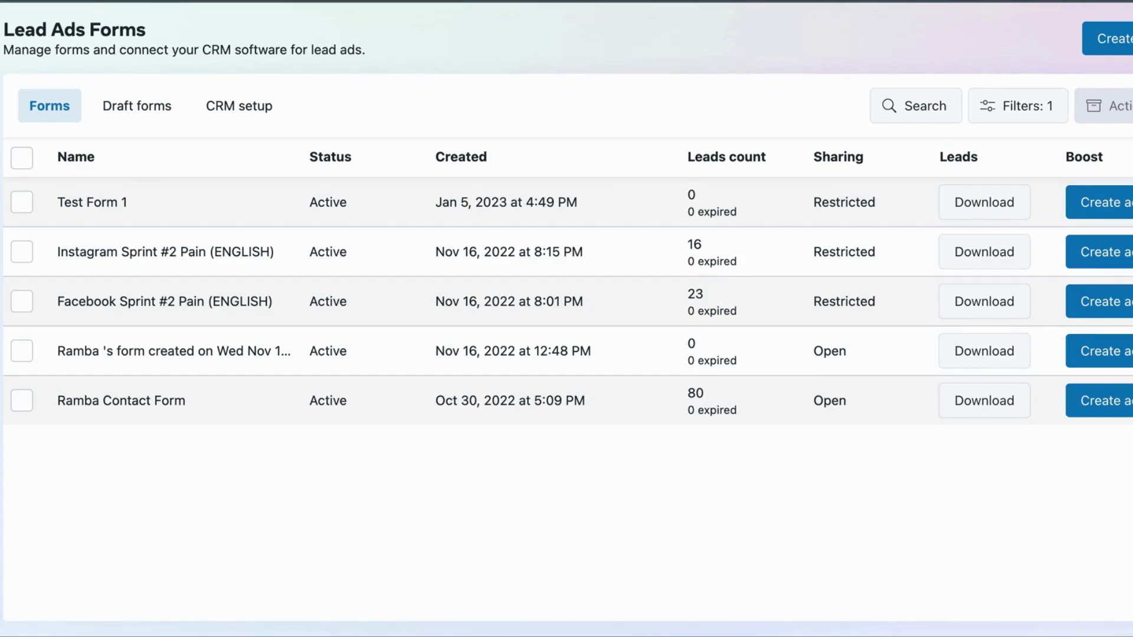
Open the Instant Forms page from the full list of business tools.
mouse_move(6, 531)
mouse_move(3, 354)
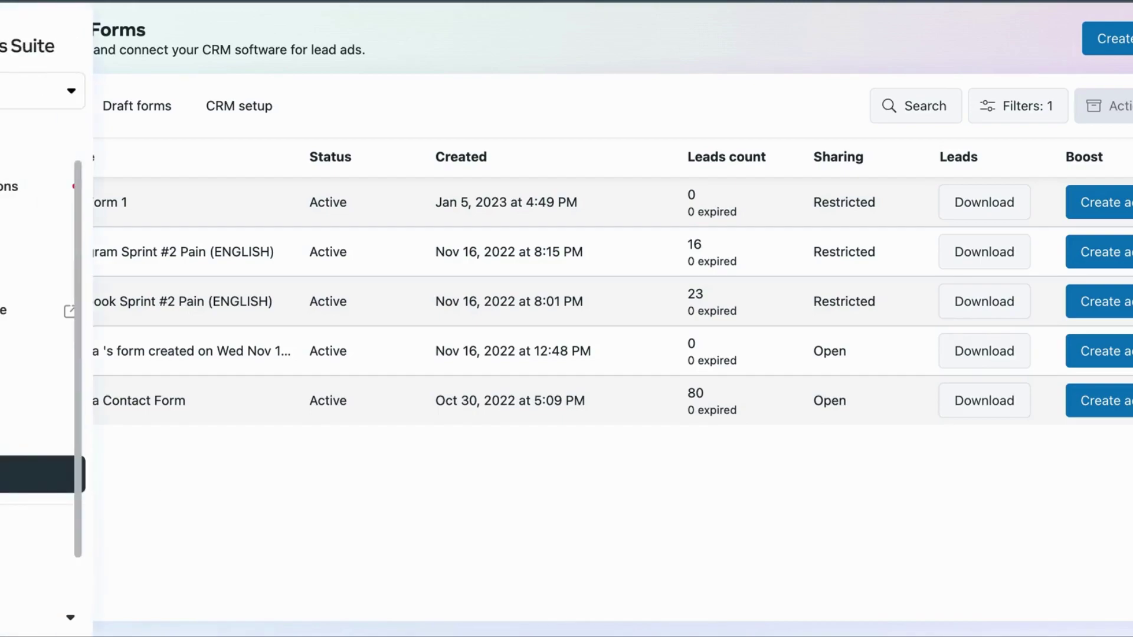
click(35, 475)
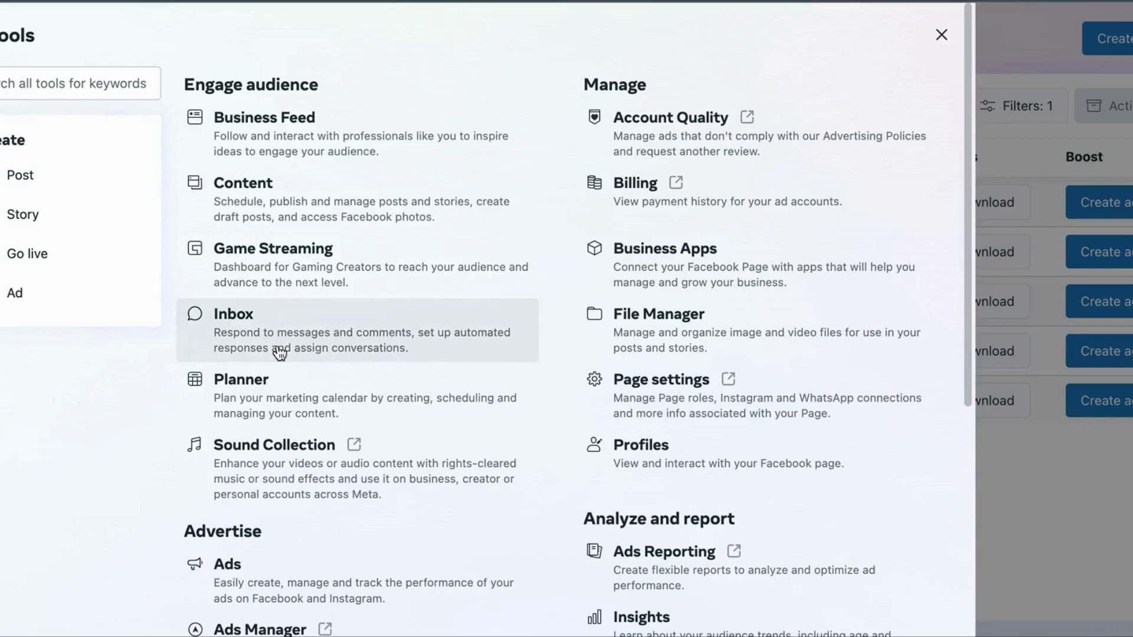
scroll(278, 347, down, 5)
scroll(278, 353, down, 3)
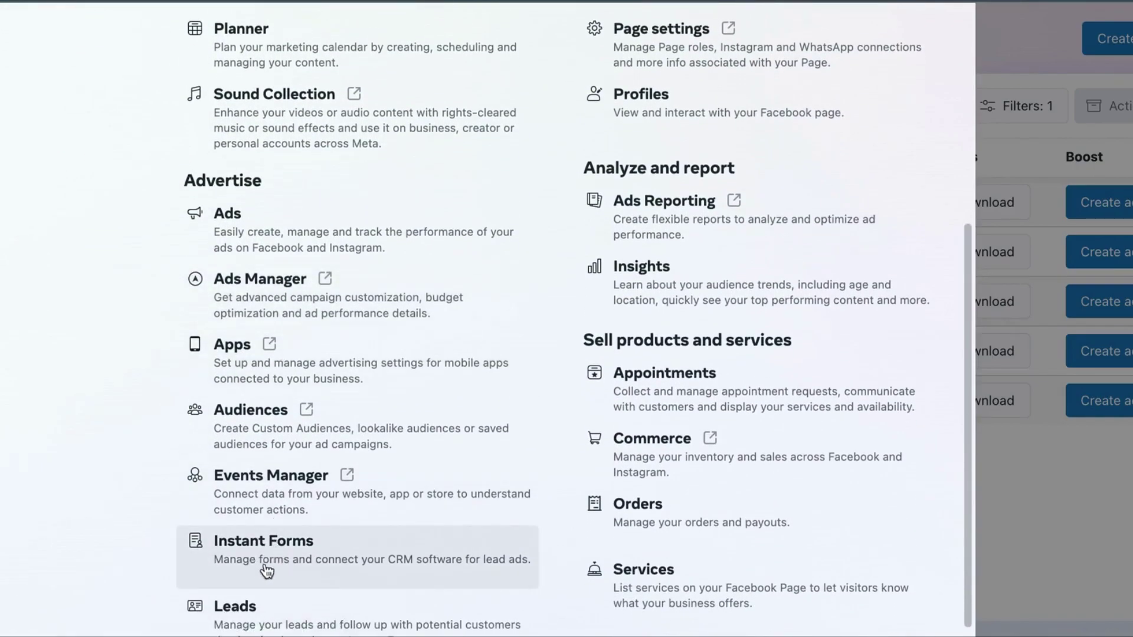
click(358, 552)
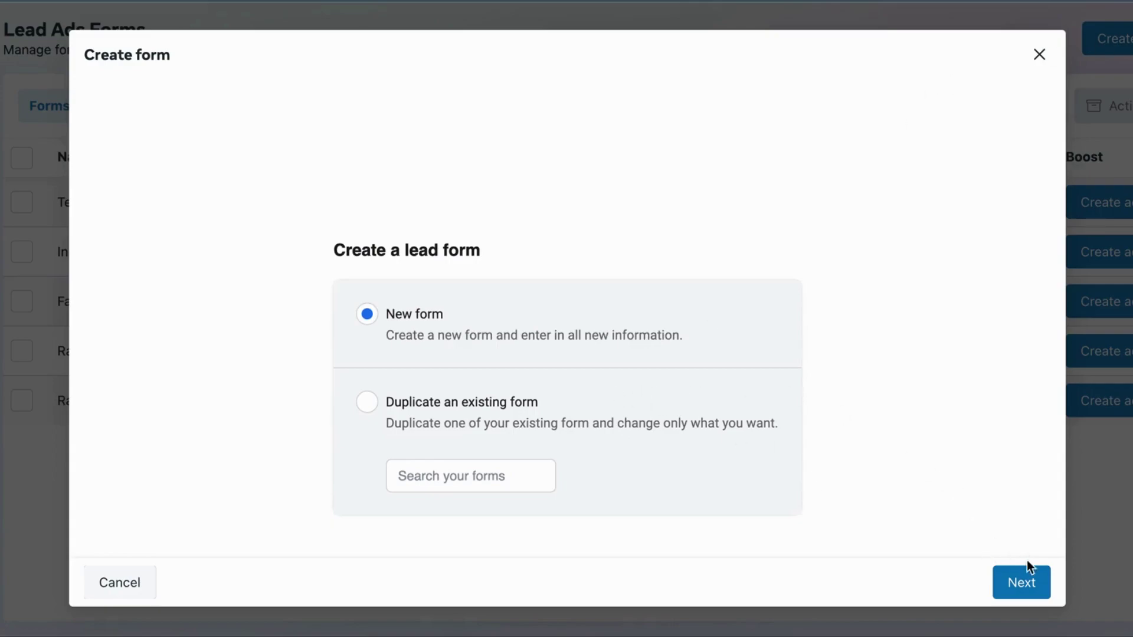
Start a new lead form from scratch and name it "Test Form 123".
click(1024, 578)
click(466, 166)
key(ctrl+a)
text(Test Form 123)
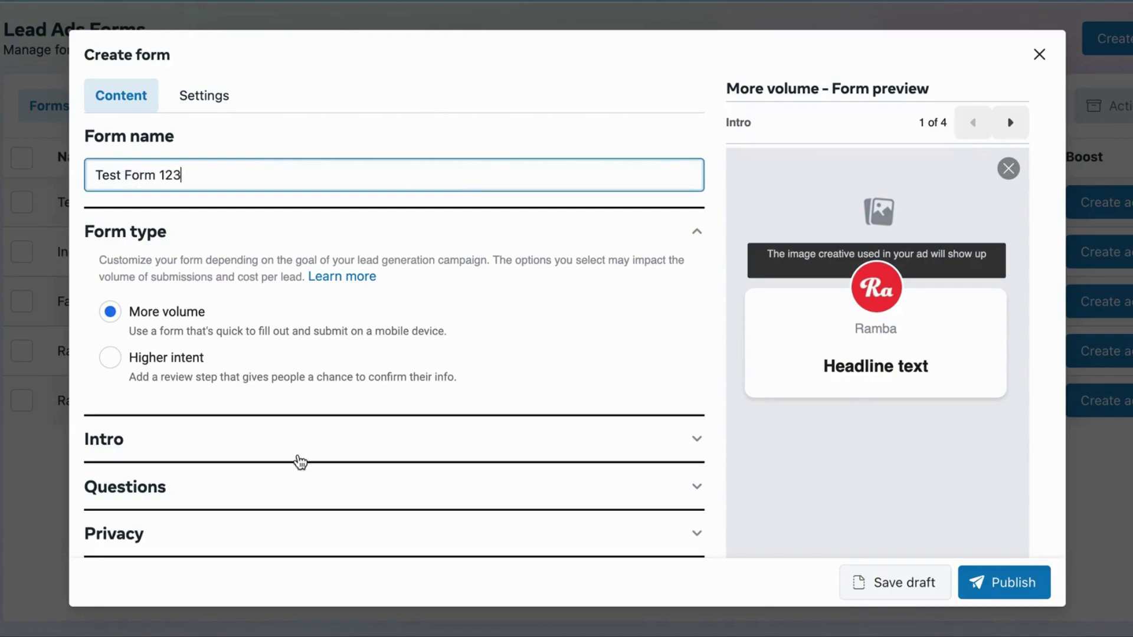
Upload zapier-282557.png from the Desktop as the background image of the form's intro.
scroll(300, 463, down, 1)
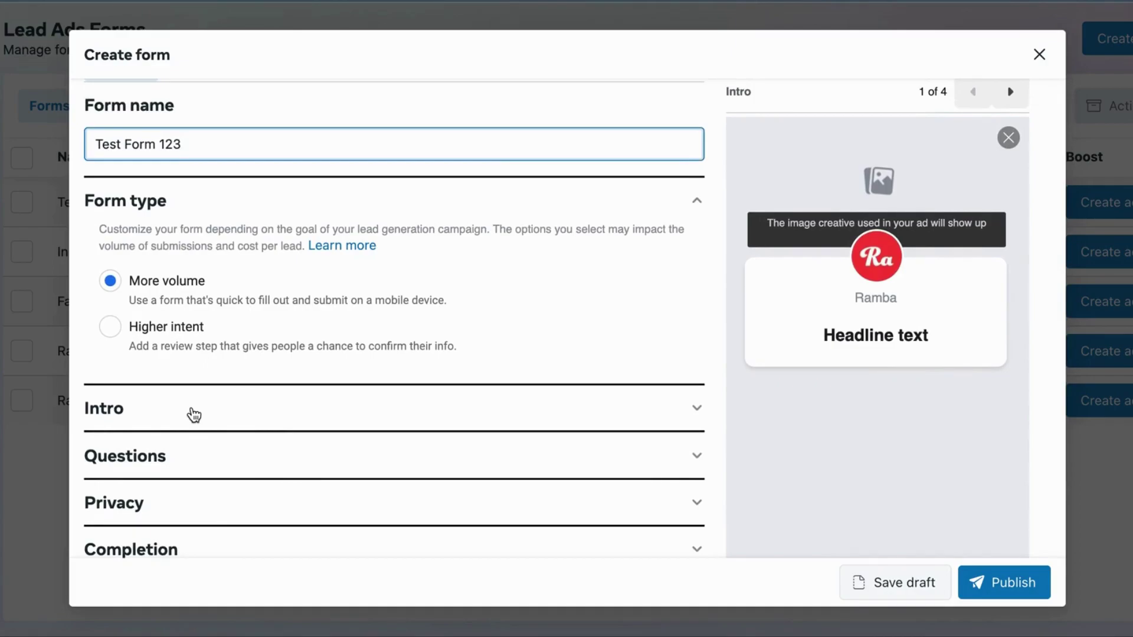
click(192, 413)
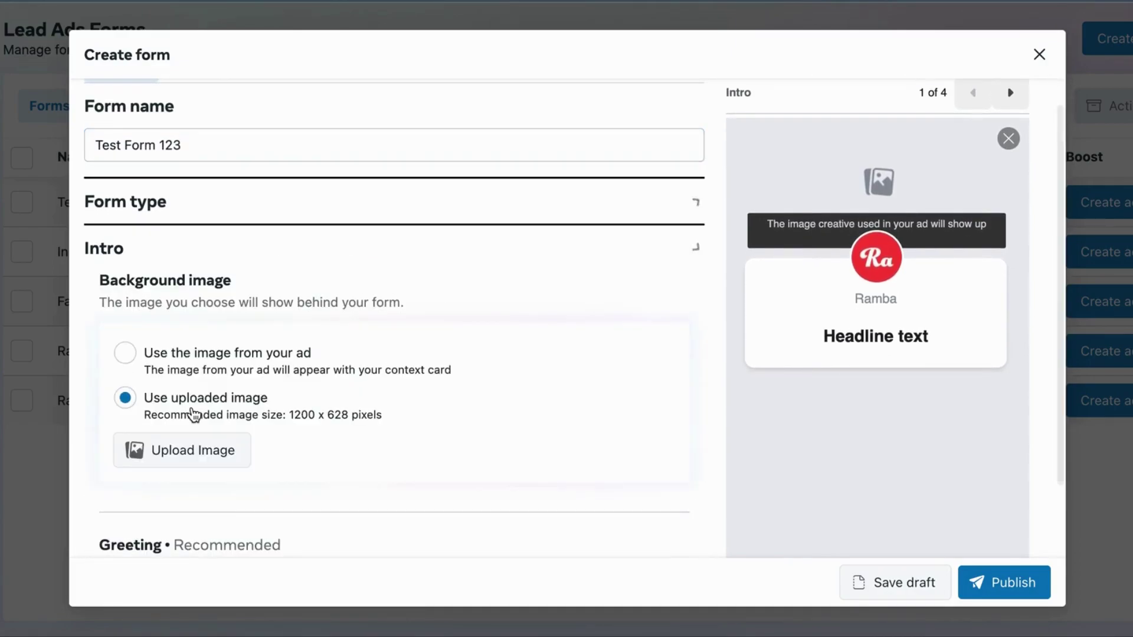
scroll(192, 413, down, 2)
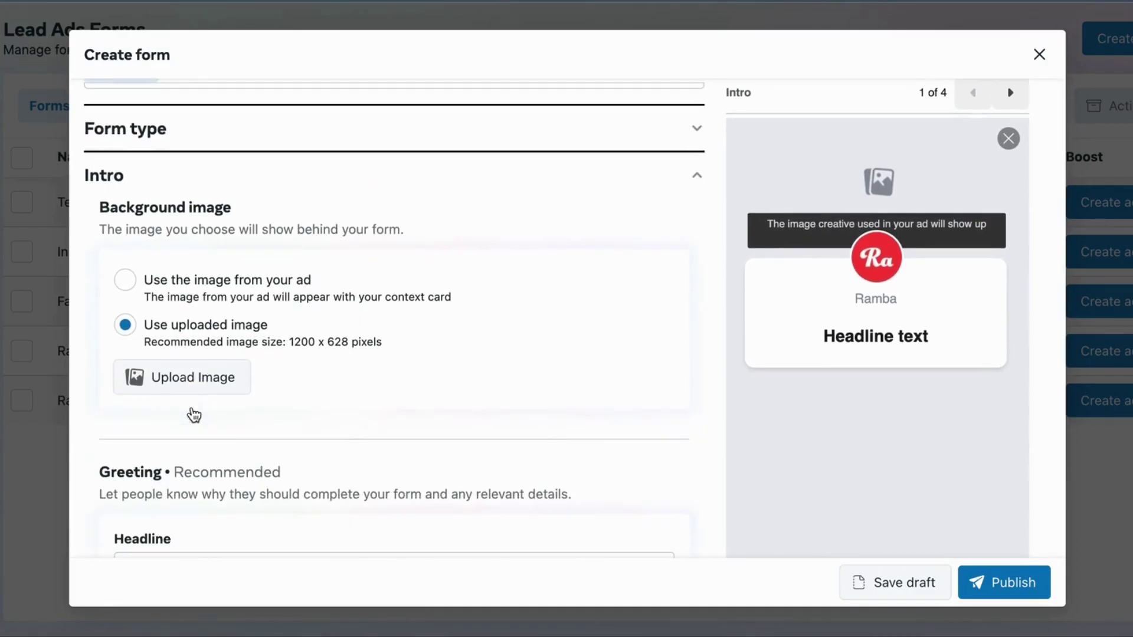
click(145, 379)
click(179, 354)
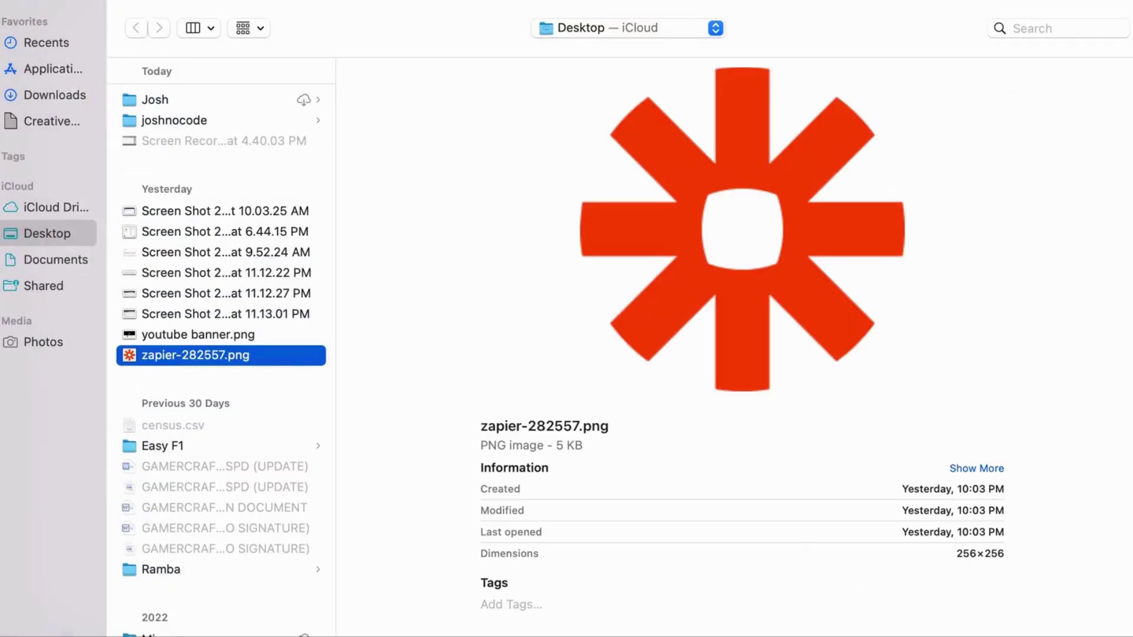
key(Return)
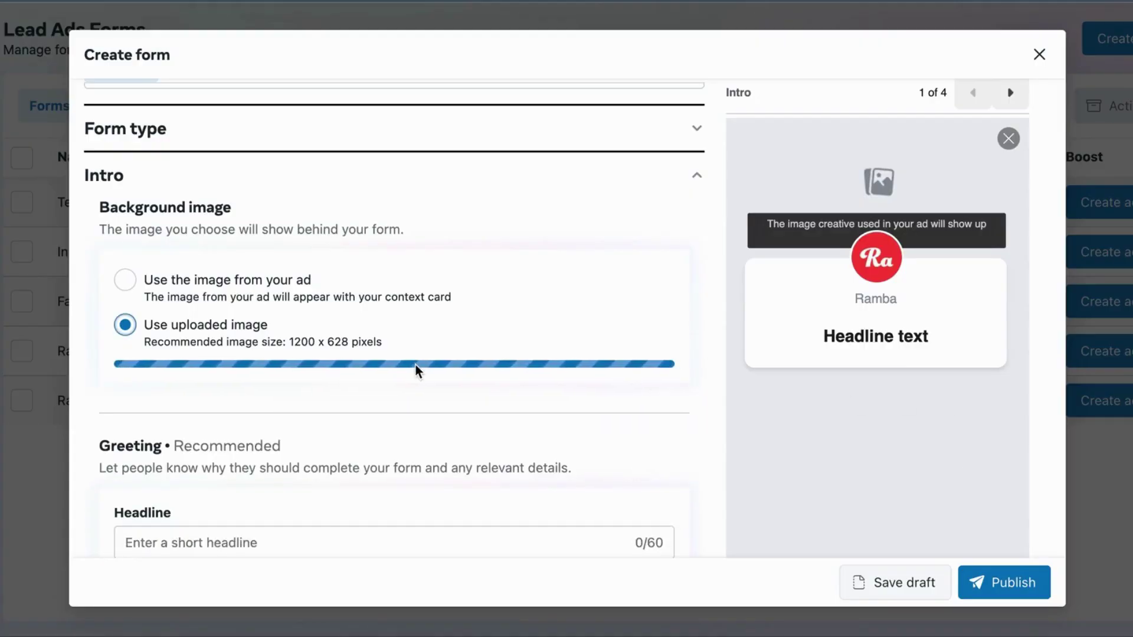
Set the greeting headline in the intro to "Test Form 123".
scroll(277, 471, down, 2)
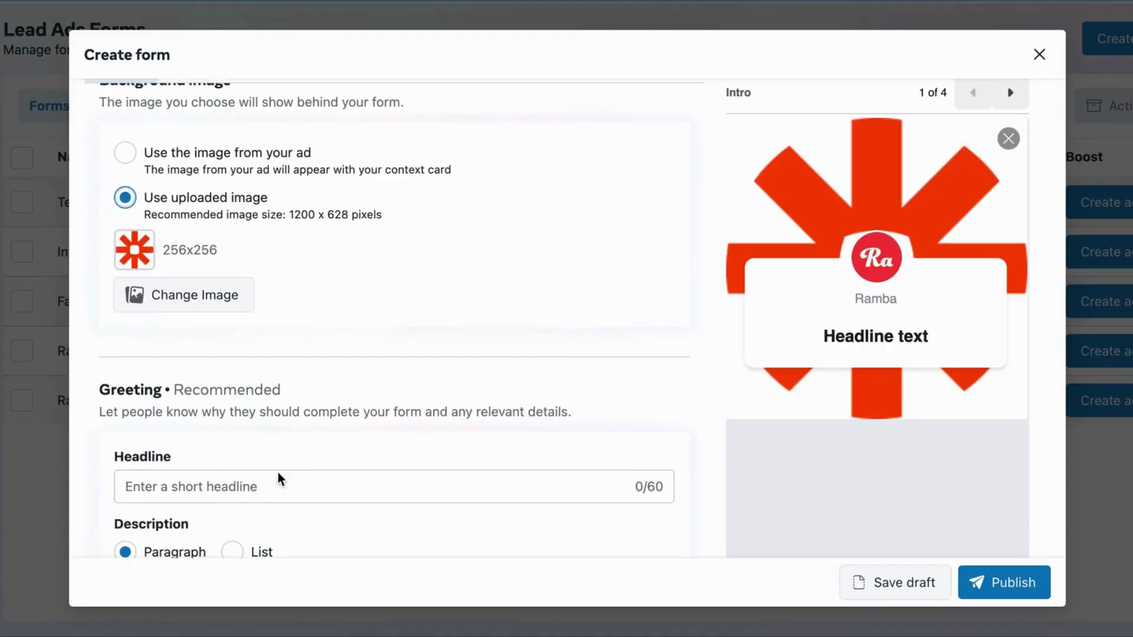
scroll(196, 382, down, 2)
click(185, 351)
scroll(188, 354, down, 1)
text(H)
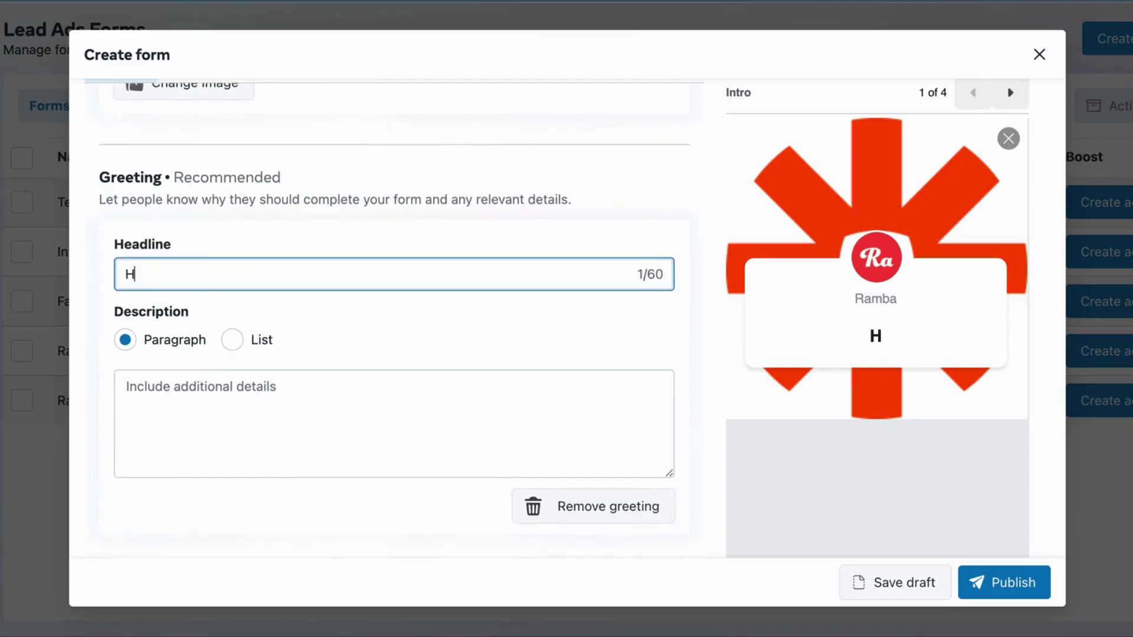
key(BackSpace)
text(Test Form 123)
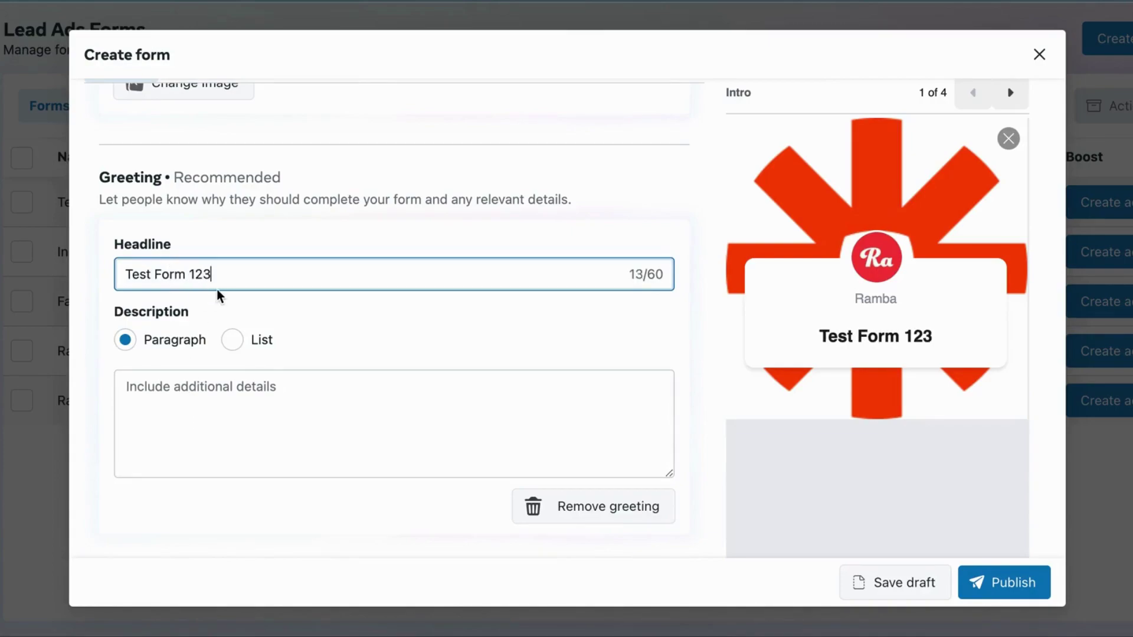
Enter "This is a test form" as the paragraph description of the greeting.
click(235, 386)
scroll(234, 389, down, 1)
text(This is)
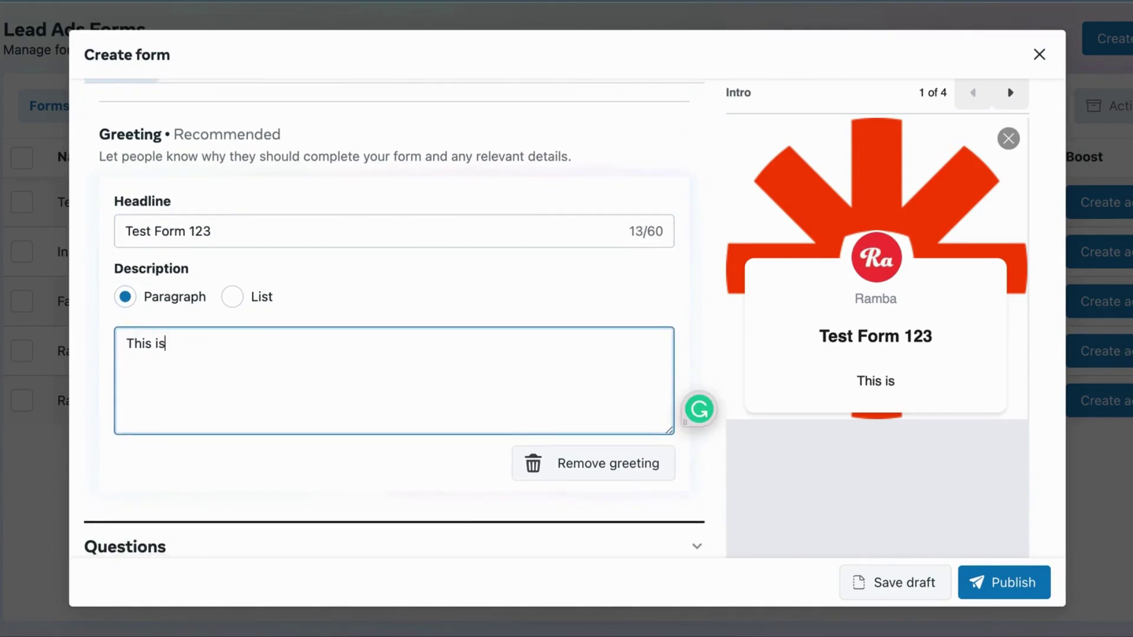
text( a test form)
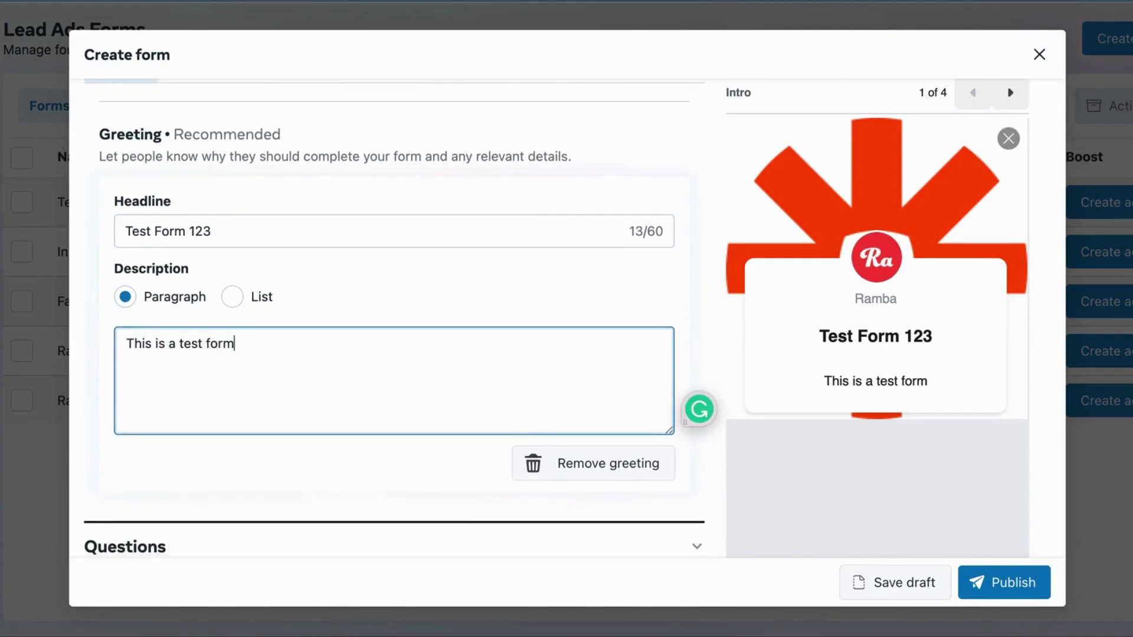
Add the Phone number contact field to the prefill questions.
scroll(206, 492, down, 1)
click(211, 501)
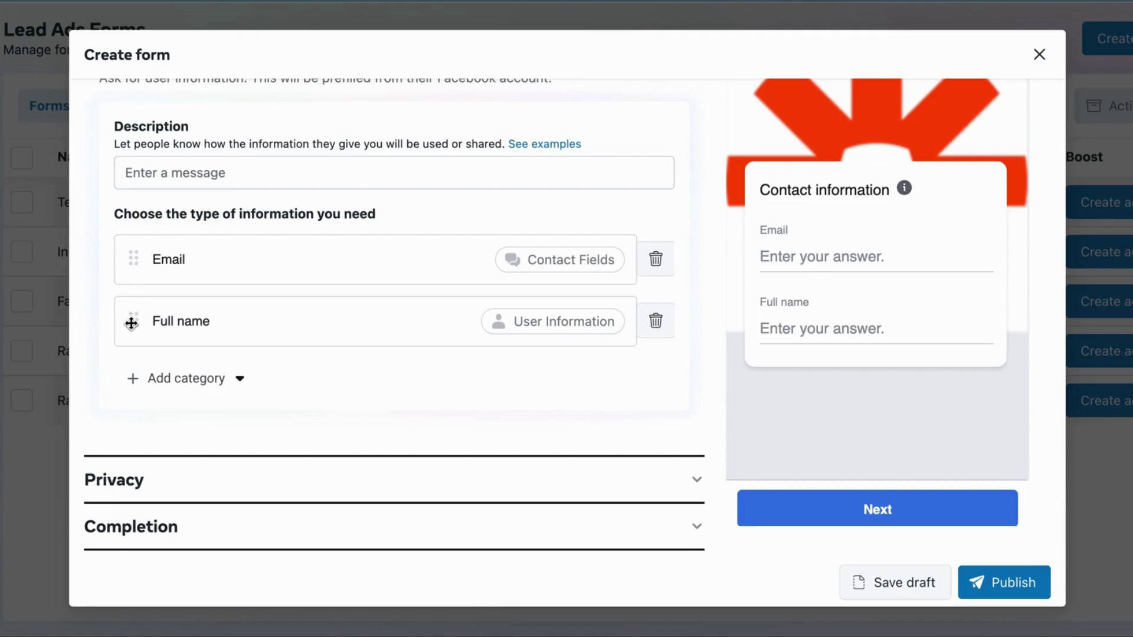
click(156, 381)
mouse_move(170, 417)
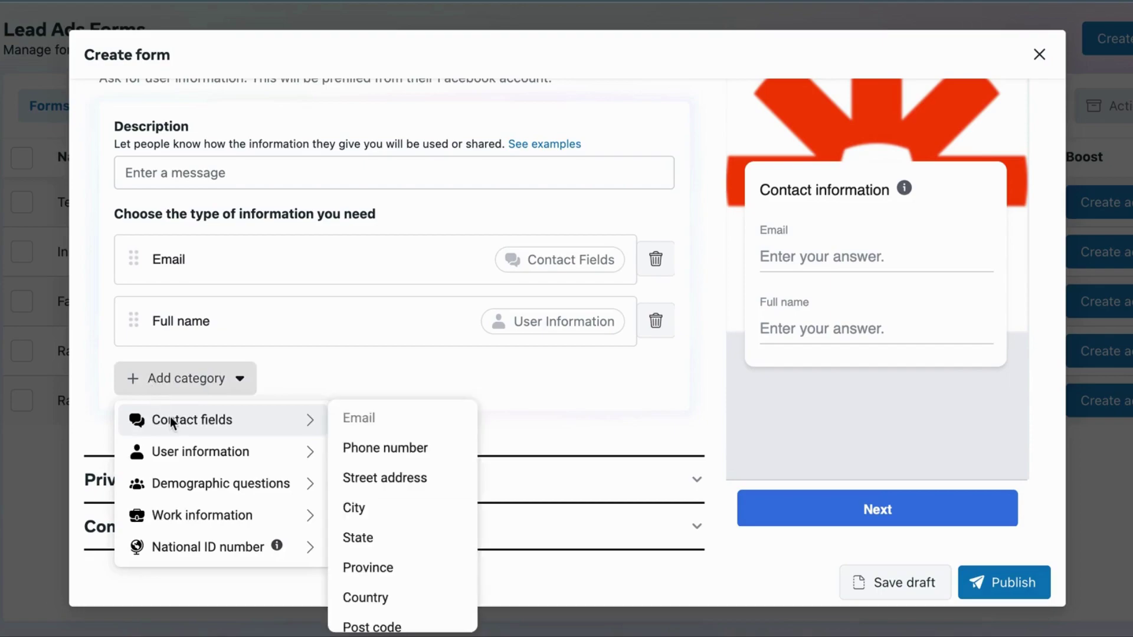
click(361, 448)
Examine the other contact fields offered for prefill questions and the available custom question types.
click(193, 450)
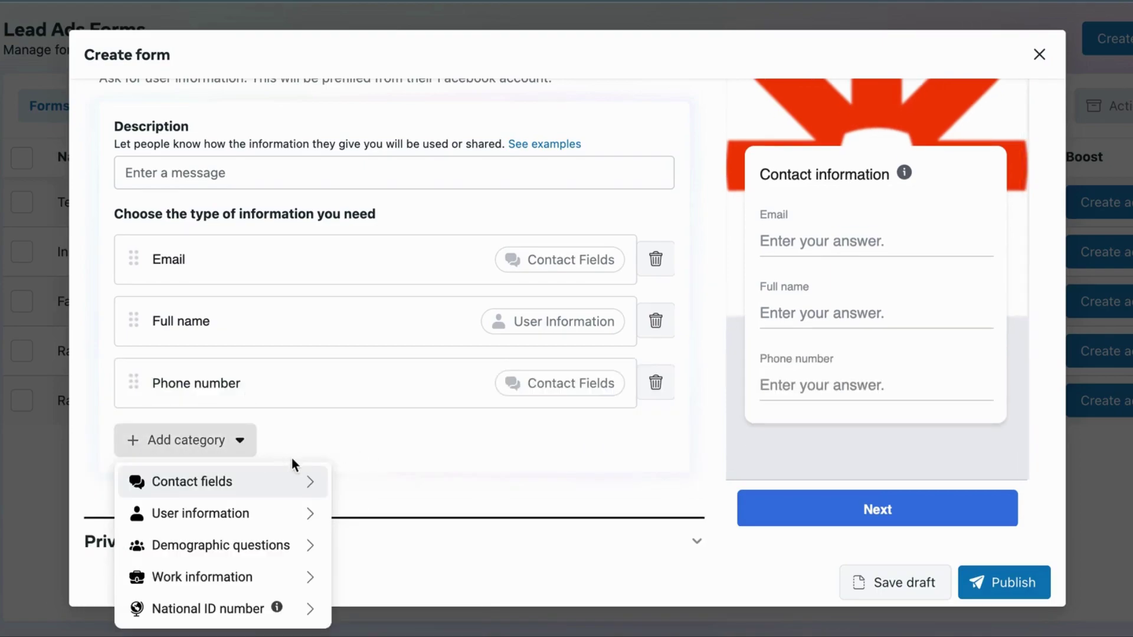
mouse_move(289, 484)
scroll(389, 537, down, 1)
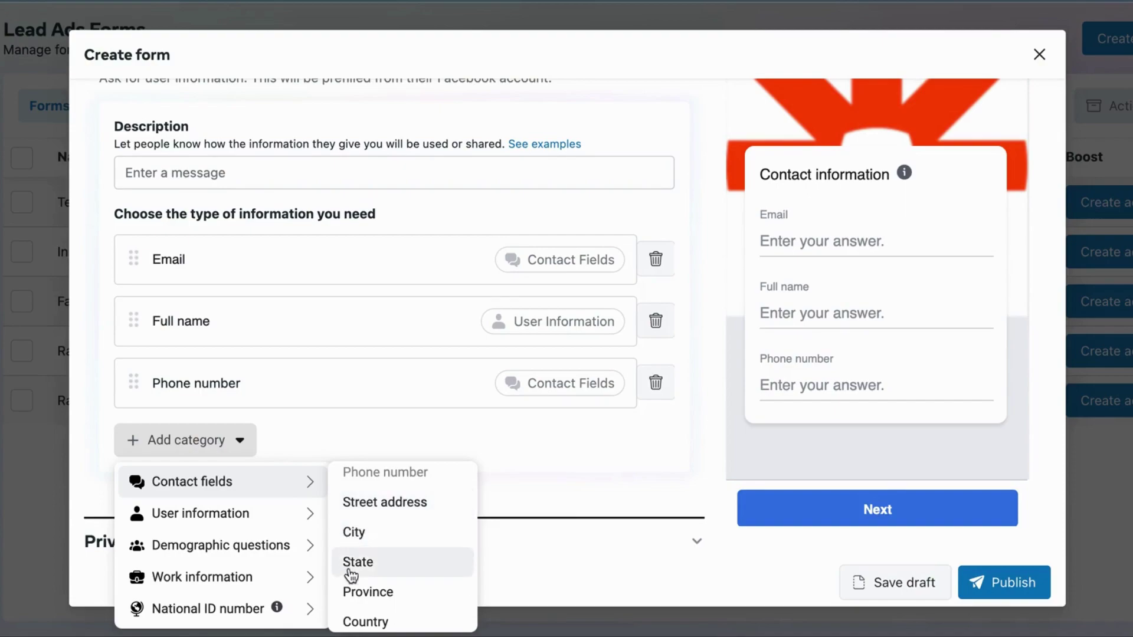
scroll(354, 605, down, 1)
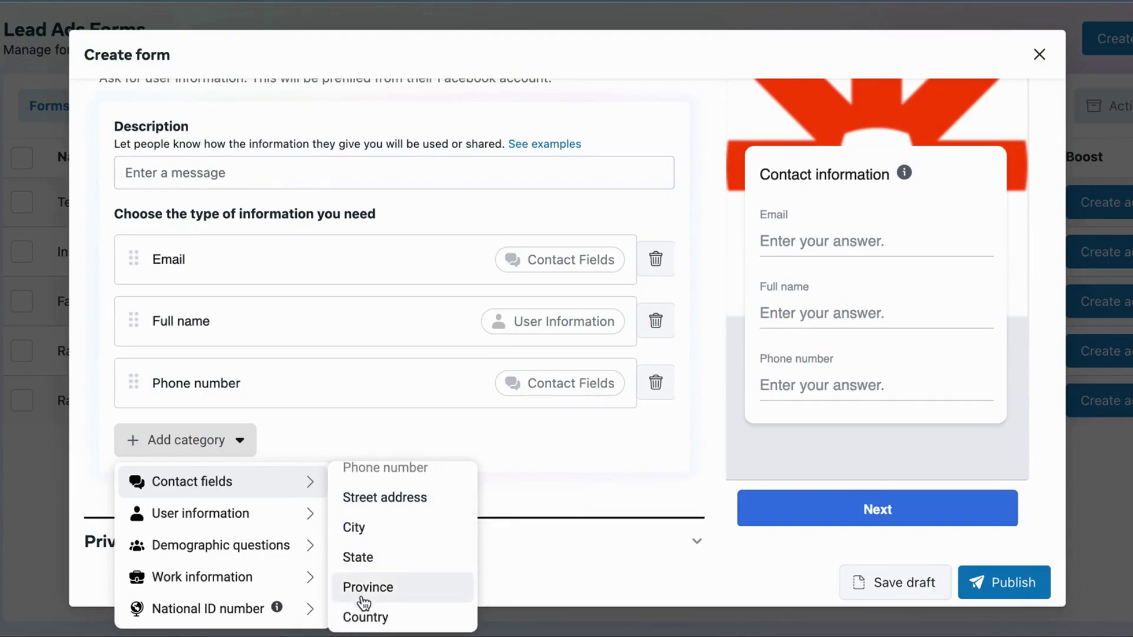
mouse_move(255, 522)
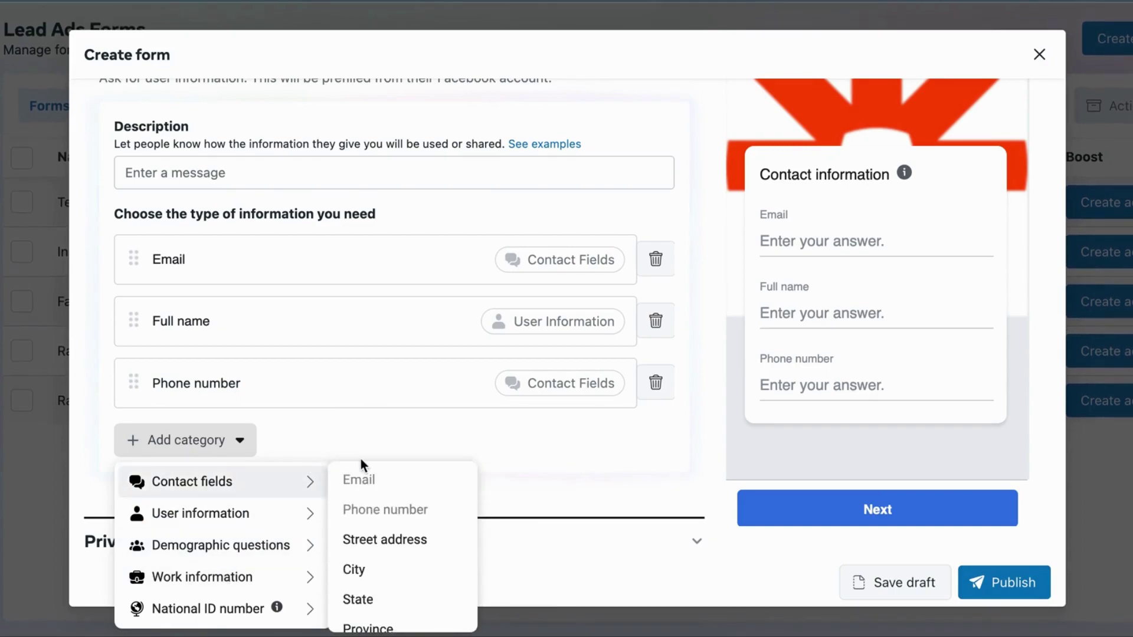
click(330, 456)
scroll(319, 425, down, 1)
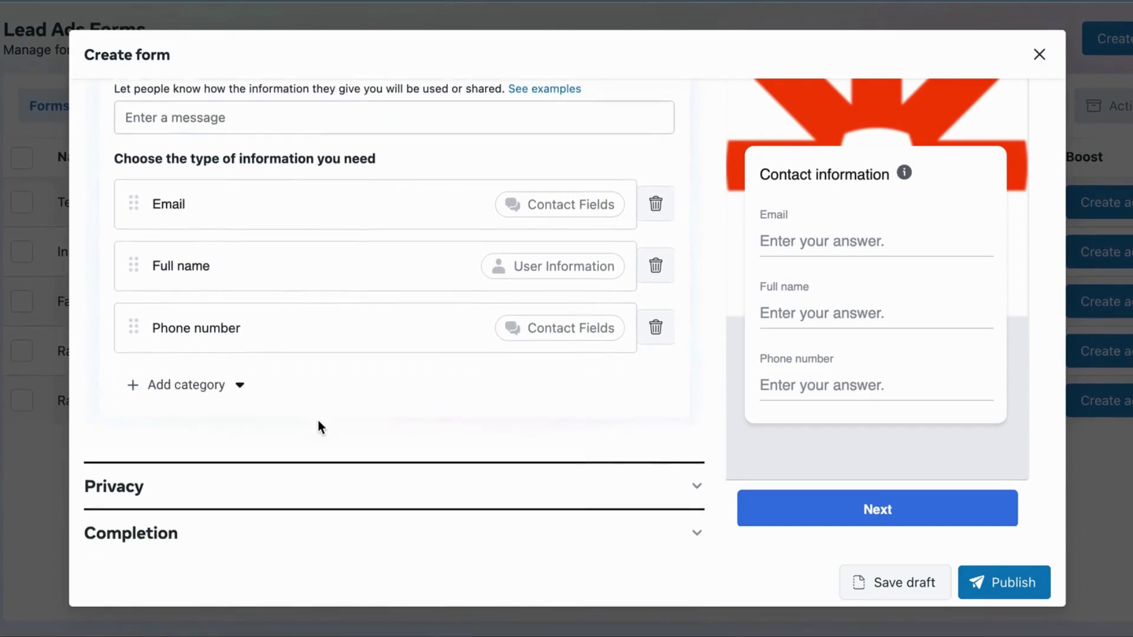
scroll(350, 347, up, 1)
scroll(350, 347, up, 5)
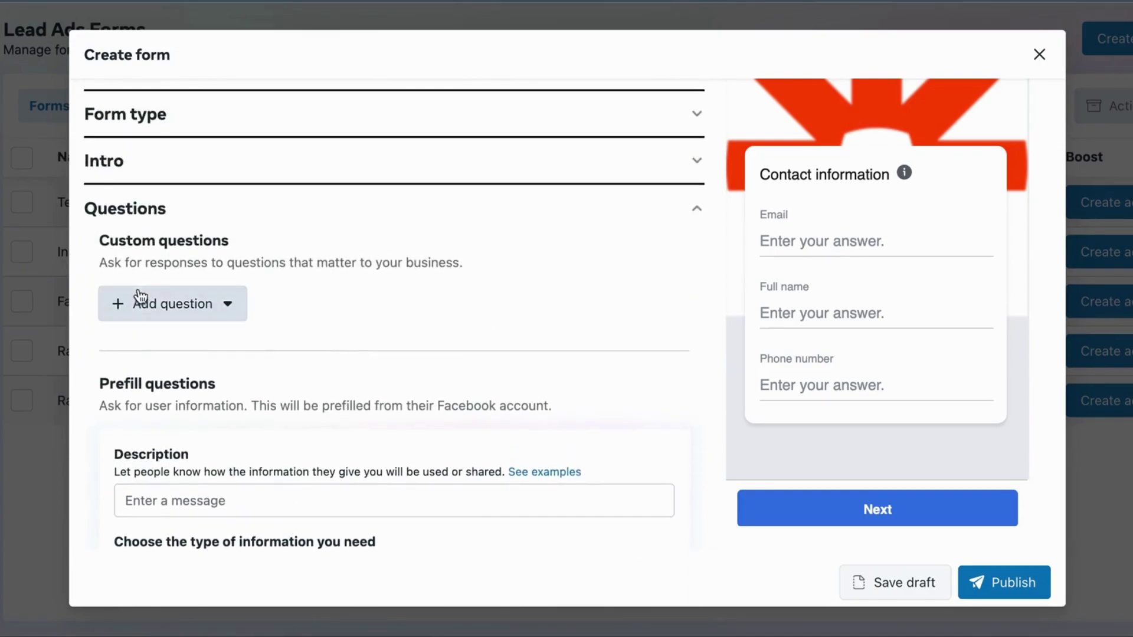
click(140, 298)
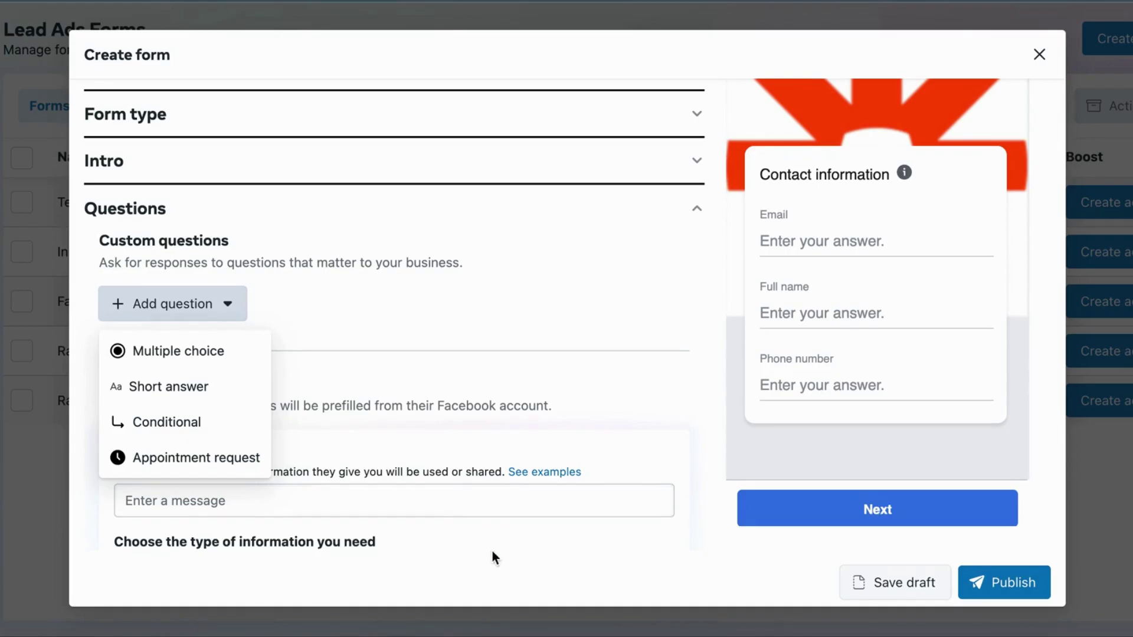
scroll(511, 437, down, 3)
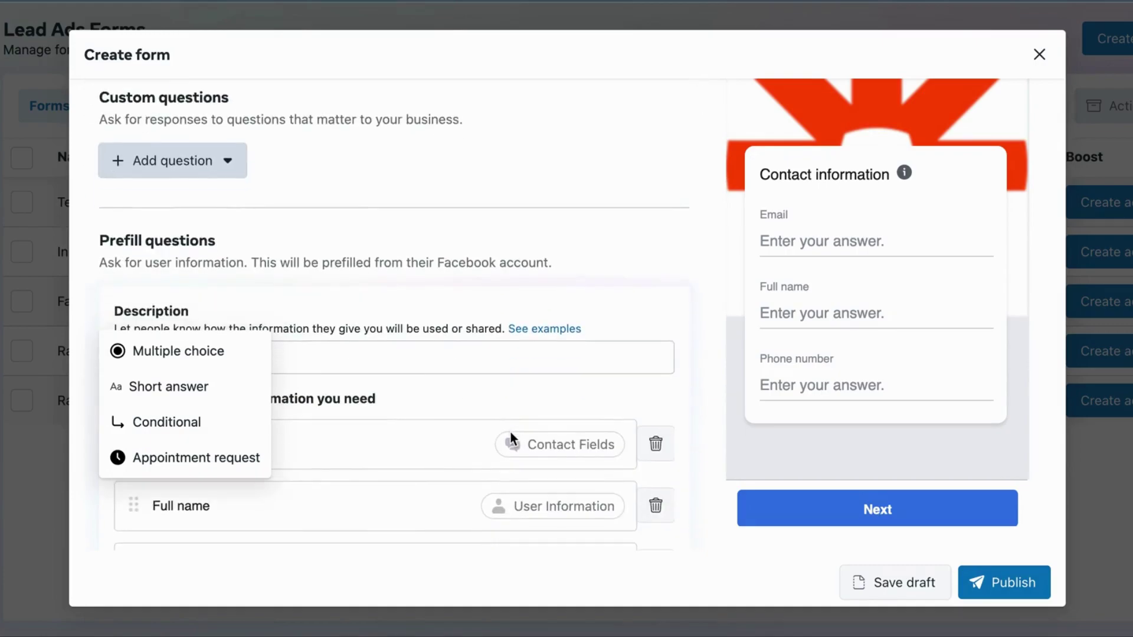
click(507, 390)
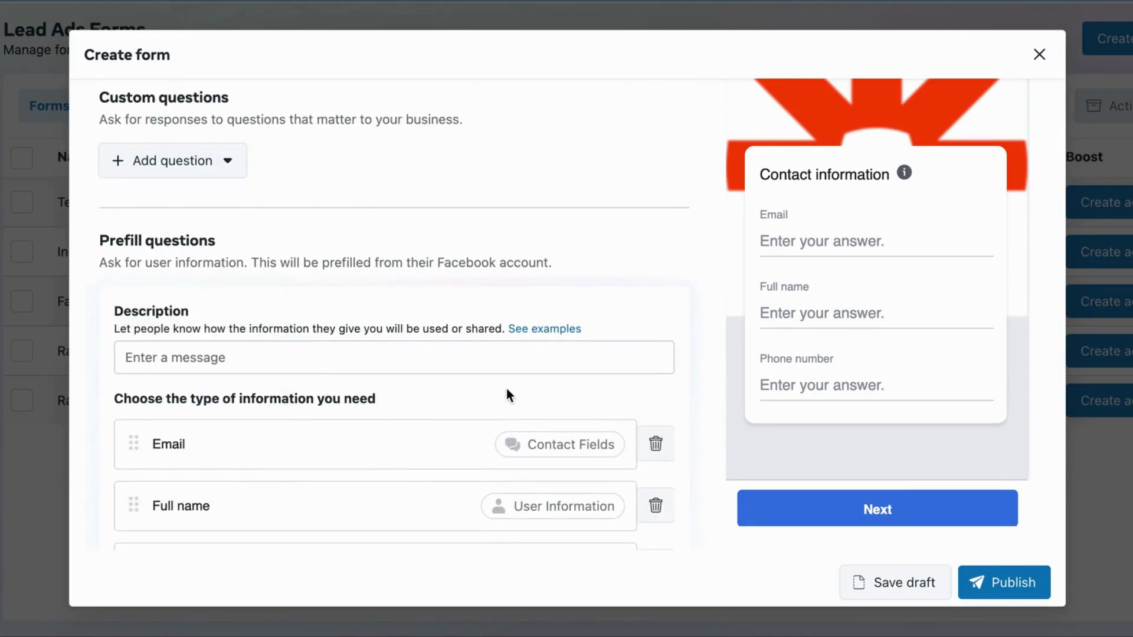
scroll(506, 388, down, 1)
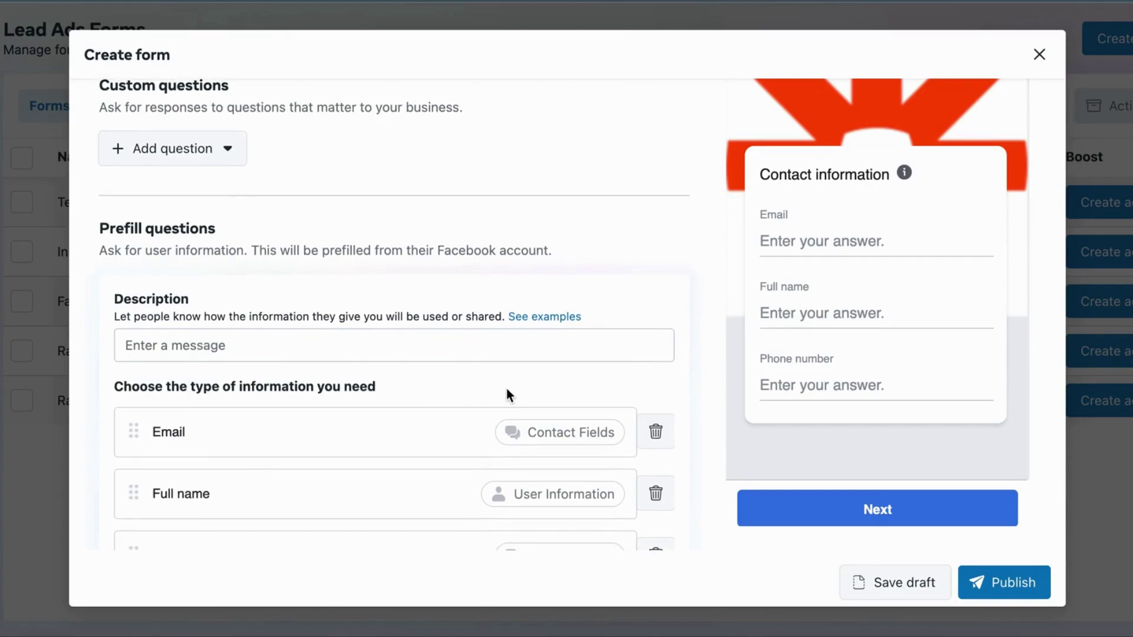
scroll(506, 388, down, 5)
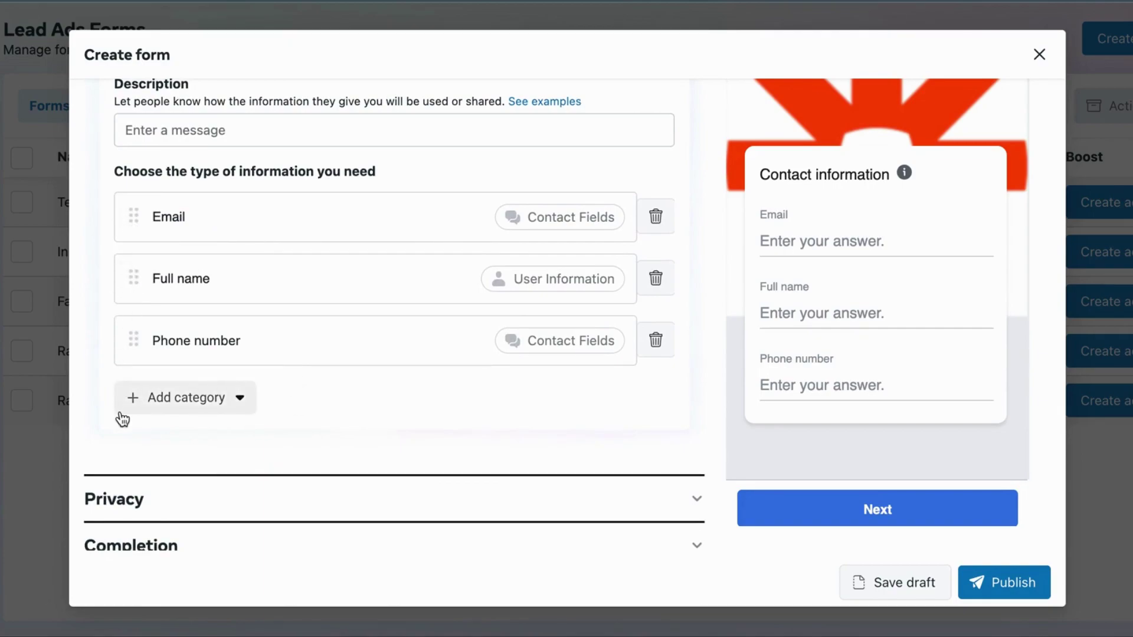
scroll(123, 419, down, 1)
click(155, 479)
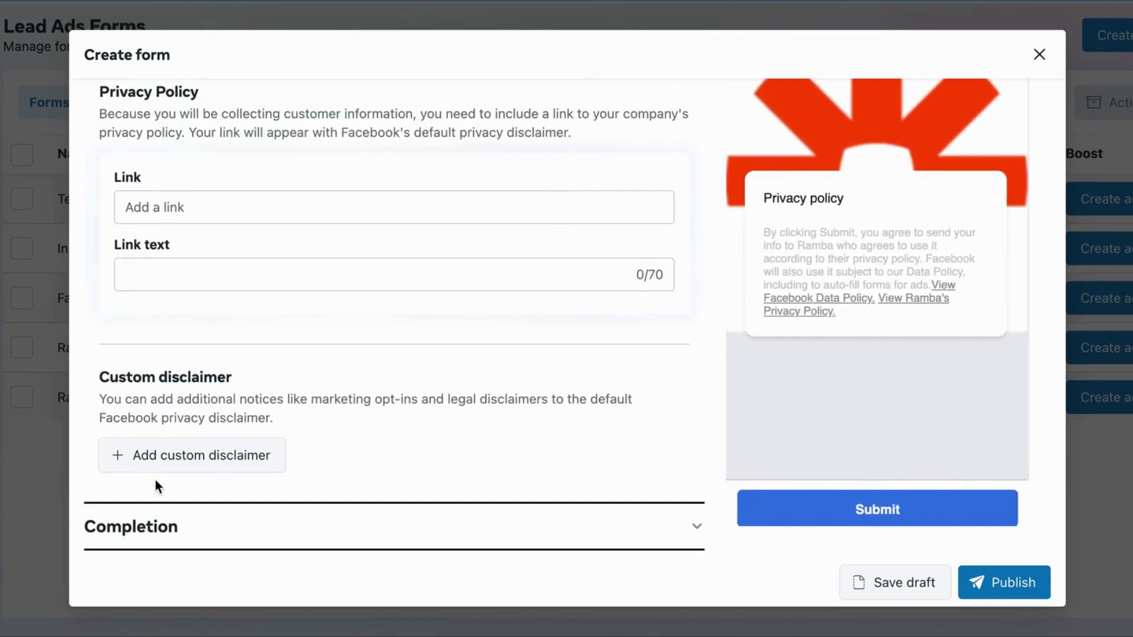
scroll(226, 211, up, 1)
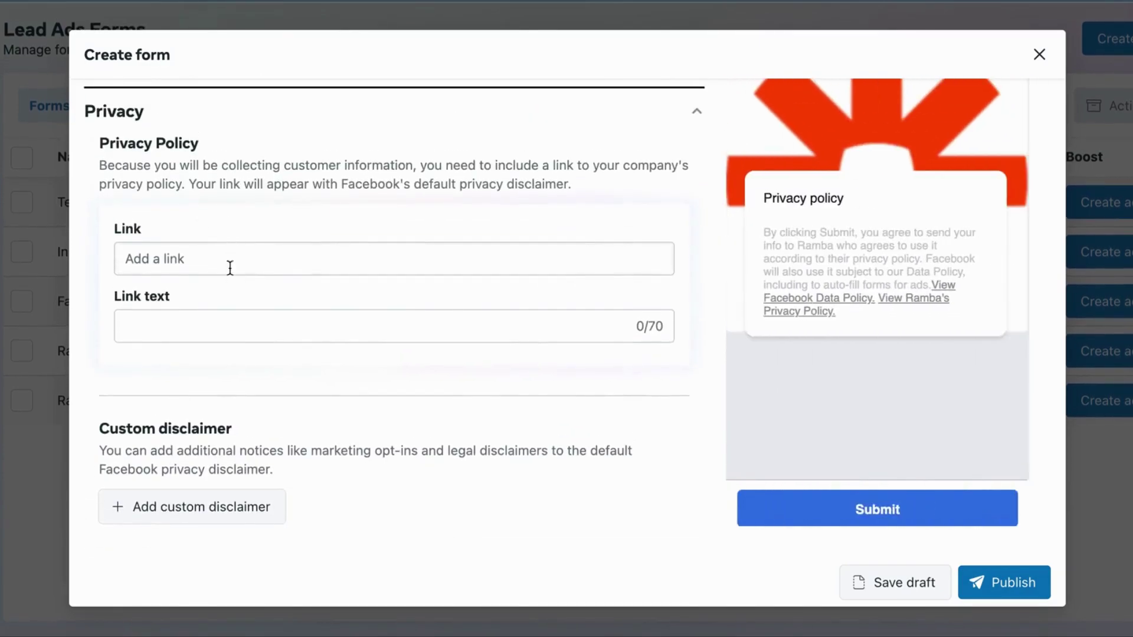
scroll(104, 172, up, 1)
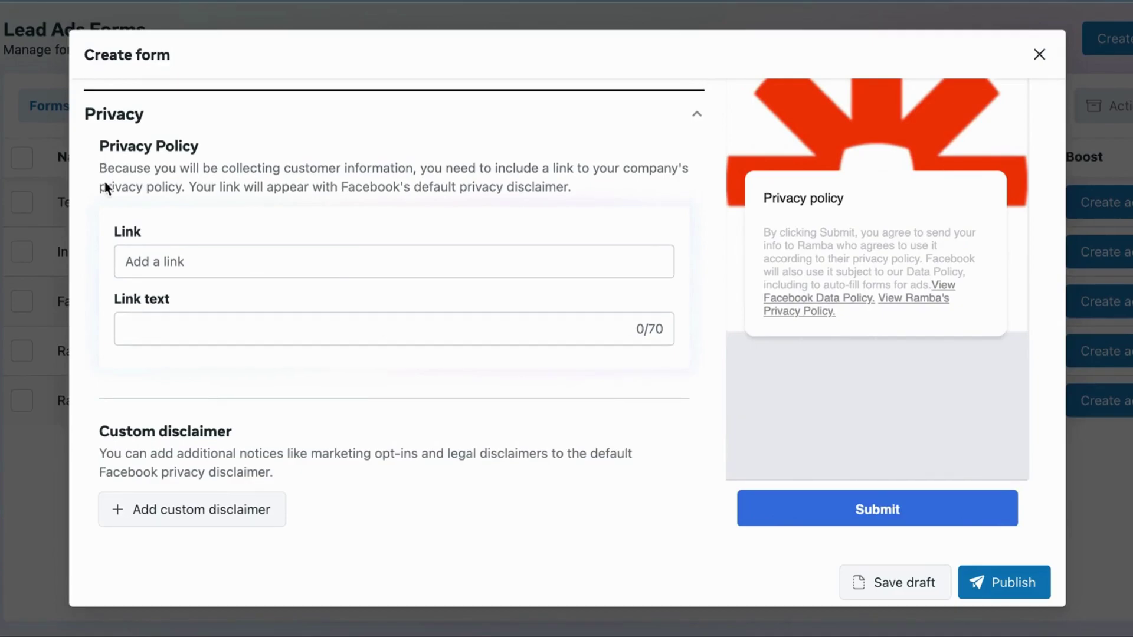
click(165, 258)
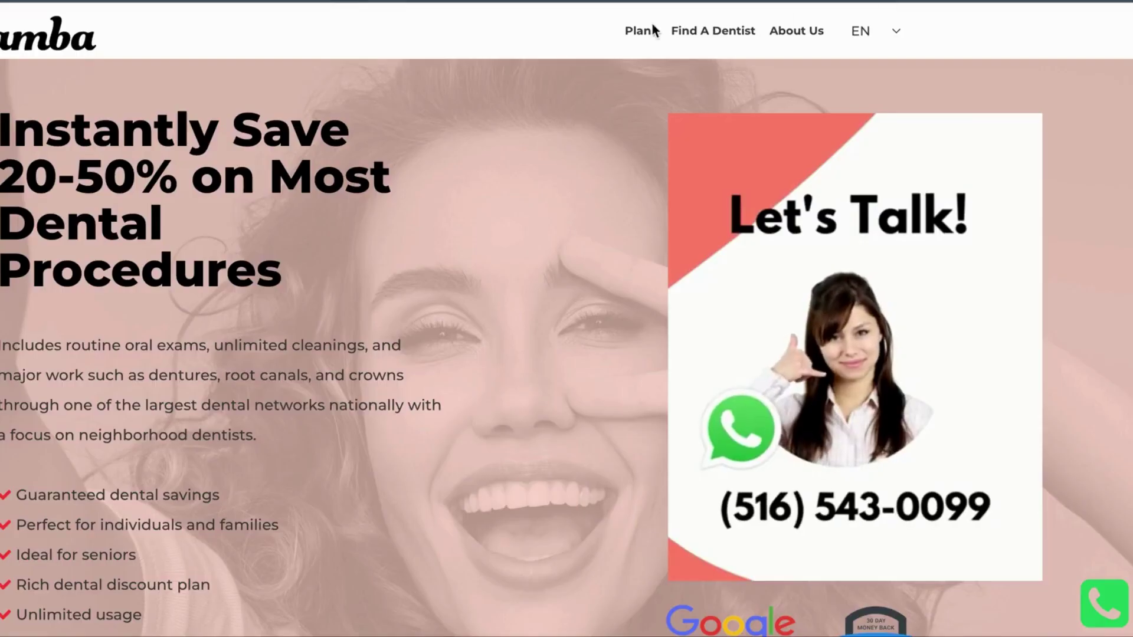
mouse_move(649, 31)
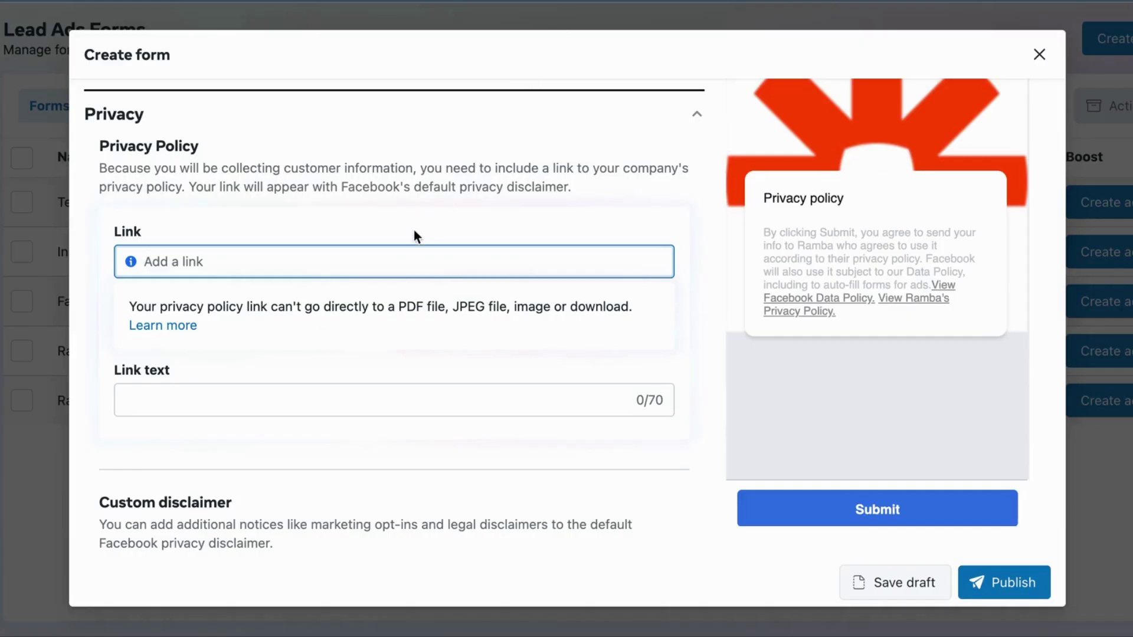
text(https://joinramba.com/privacy_policy)
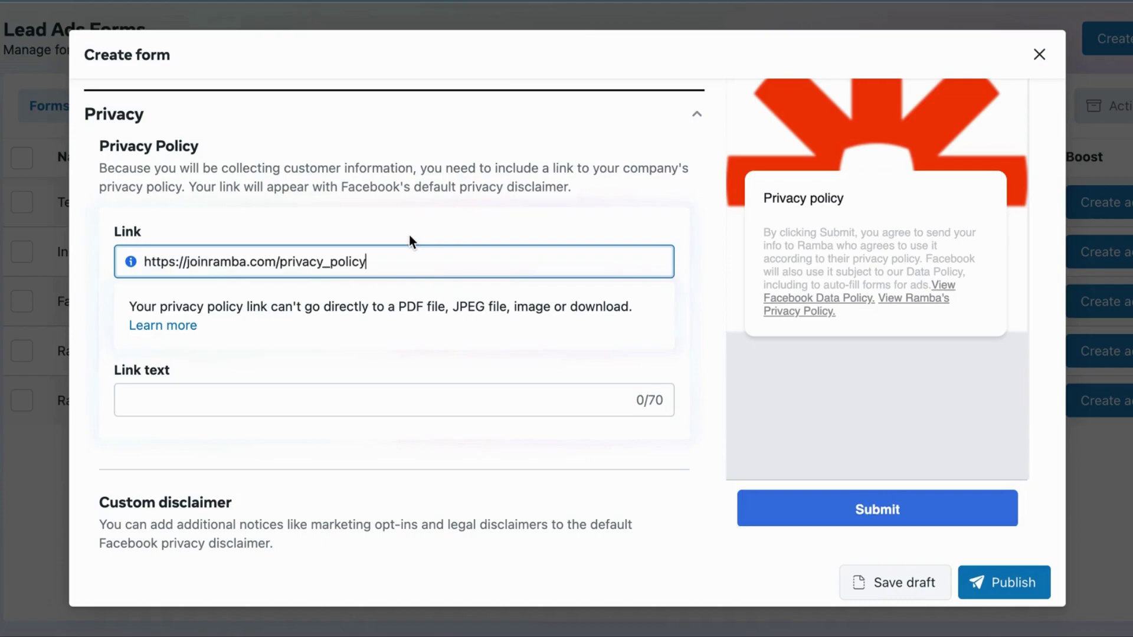
Set the privacy policy link text to "Privacy Policy".
click(196, 413)
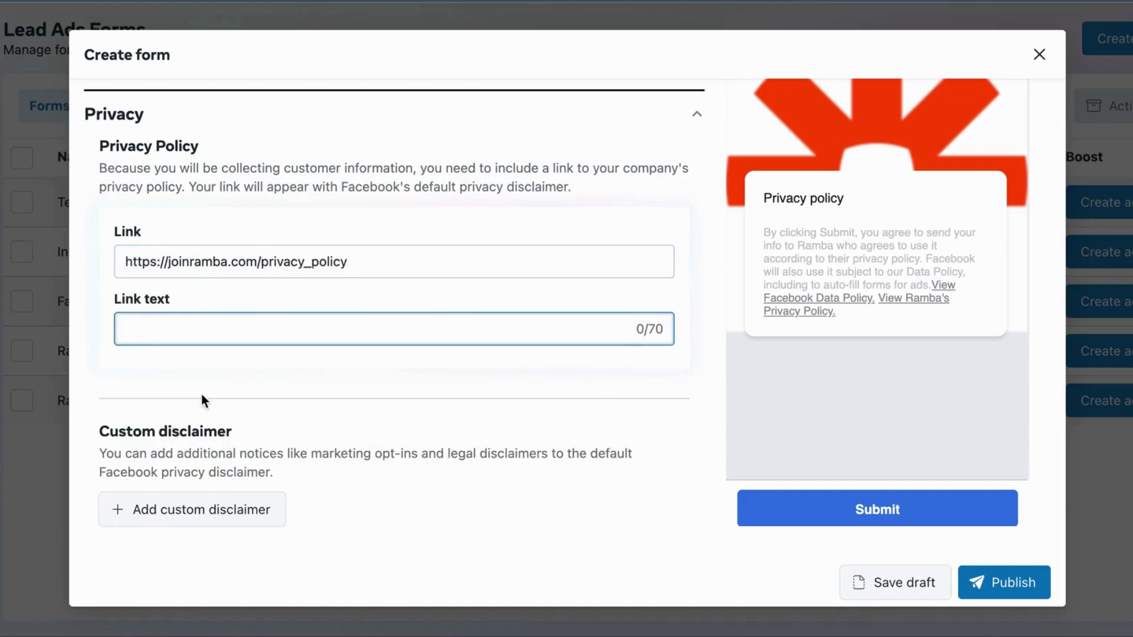
text(Privacy Policy)
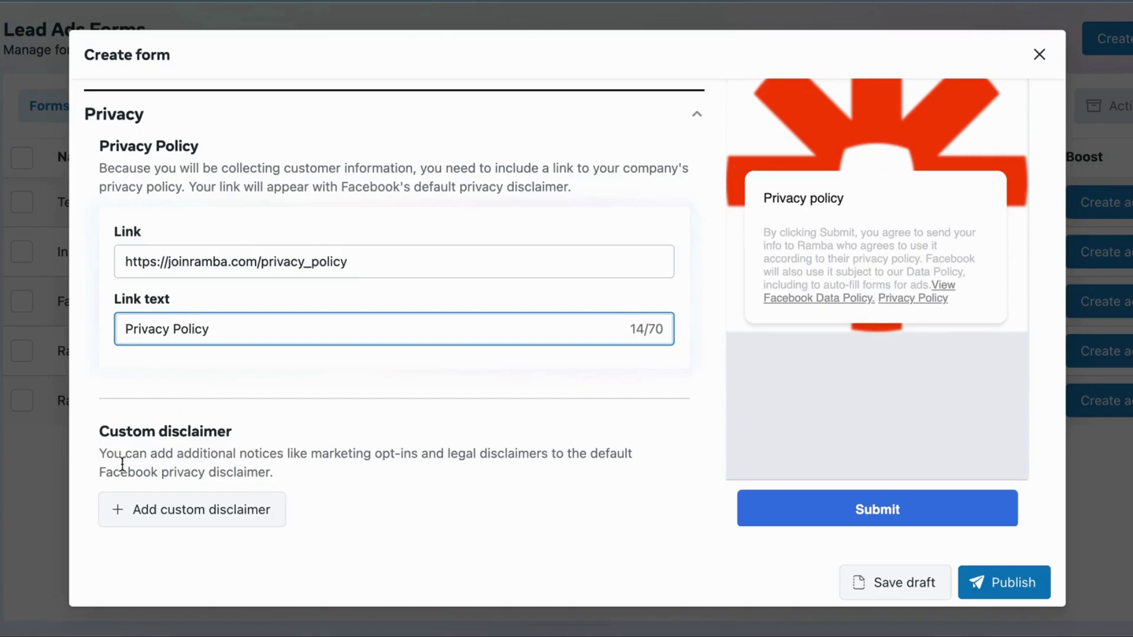
scroll(125, 460, down, 1)
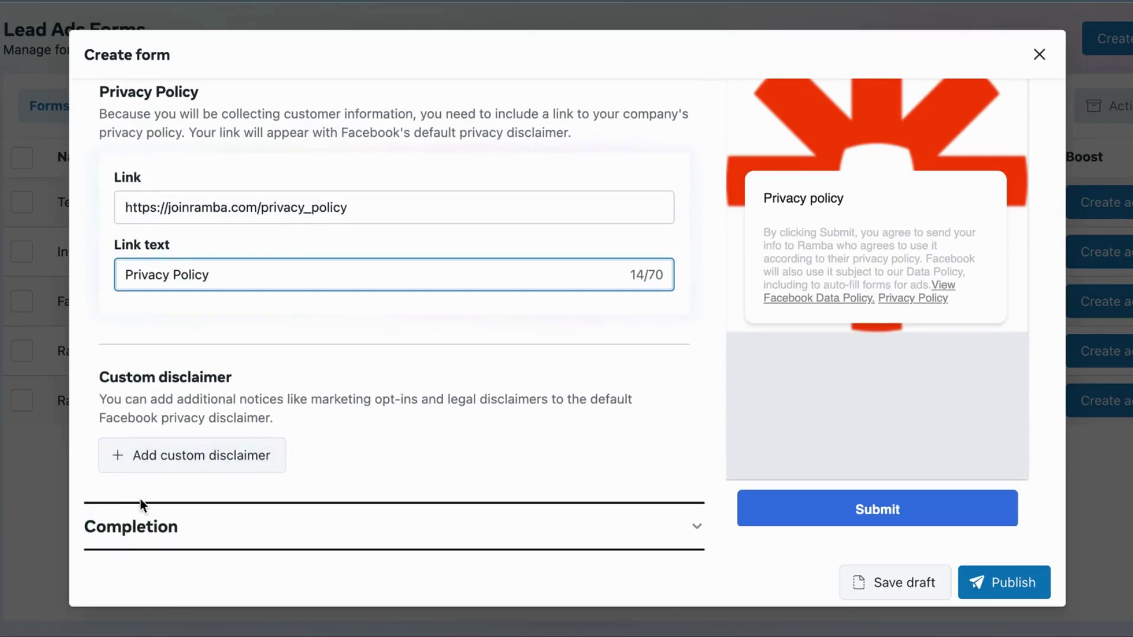
scroll(140, 498, up, 6)
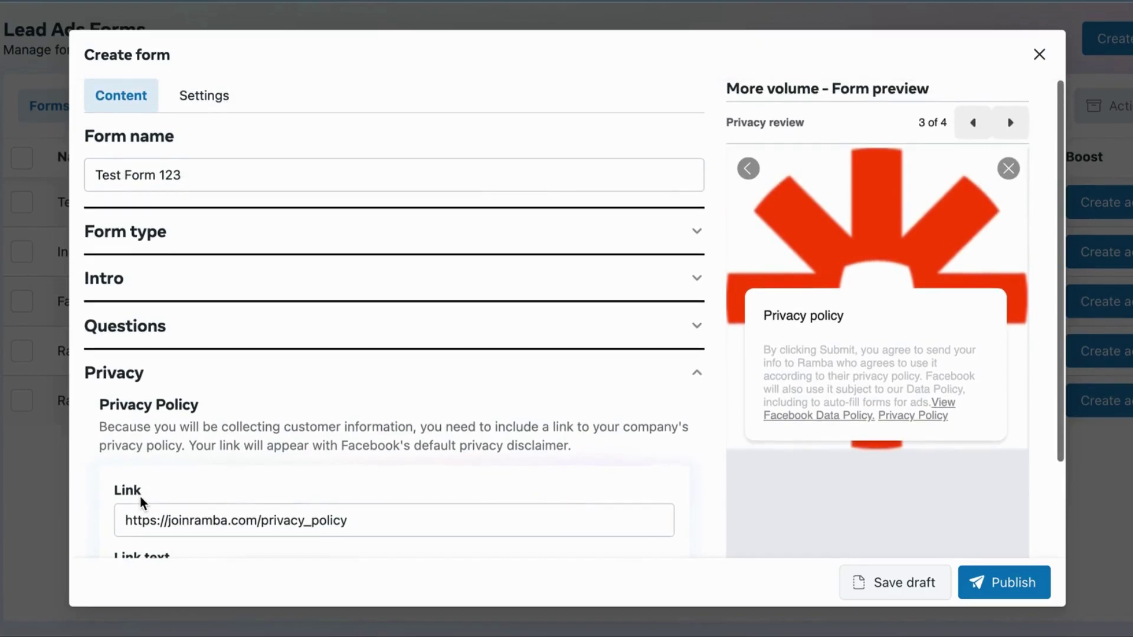
Open the form's Completion section and keep View website as the call-to-action button.
scroll(140, 496, down, 4)
scroll(177, 372, down, 1)
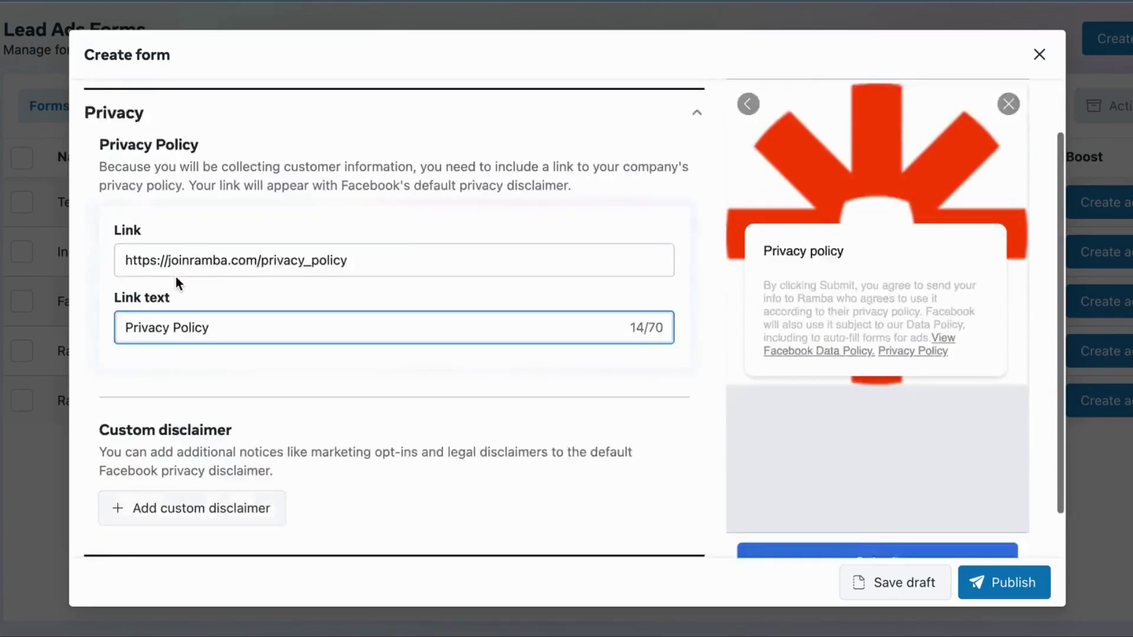
scroll(176, 278, down, 1)
click(173, 523)
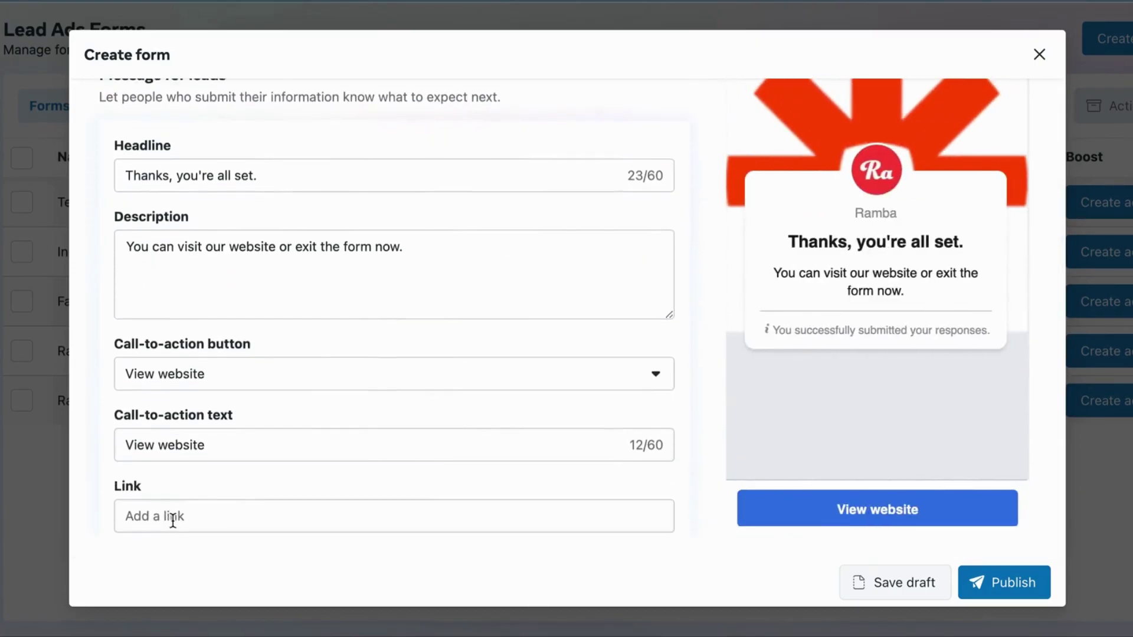
scroll(121, 225, up, 1)
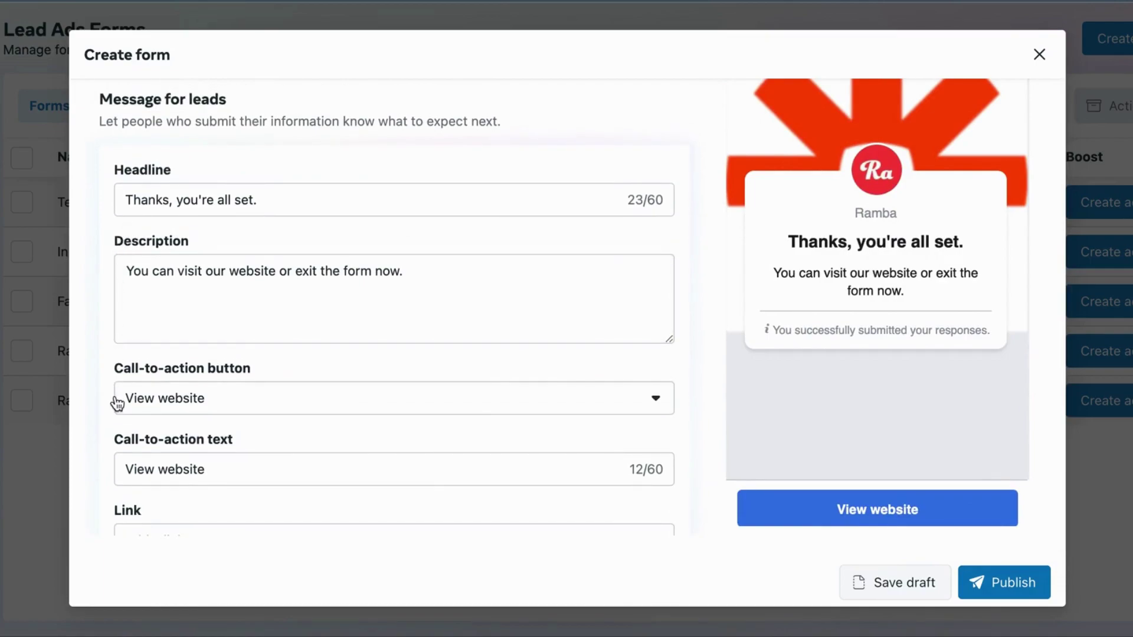
click(139, 408)
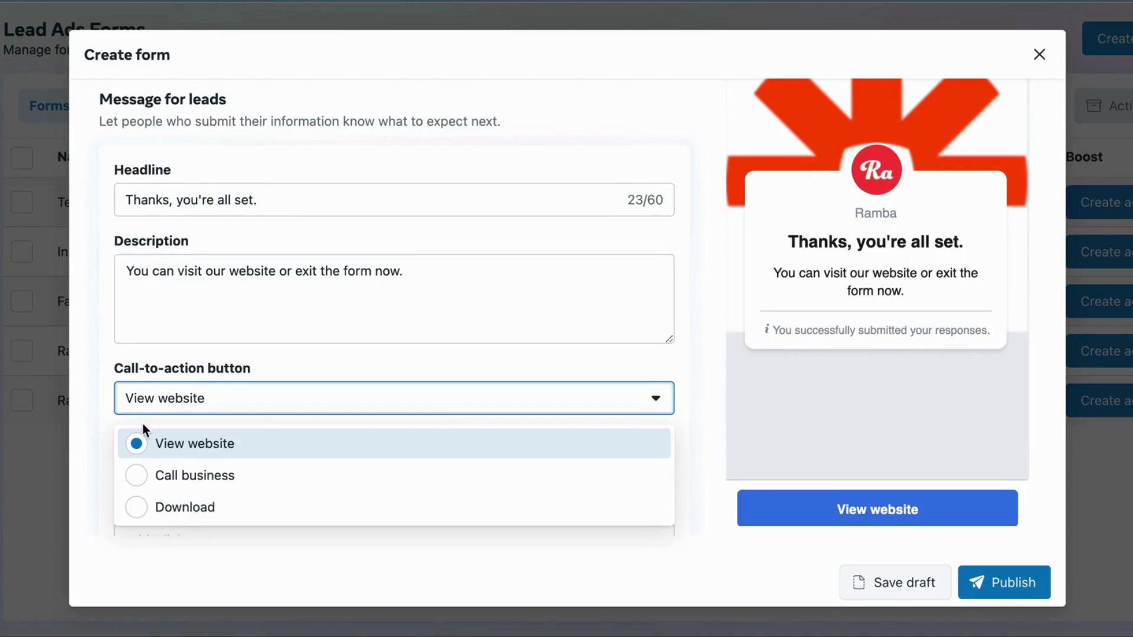
click(73, 288)
scroll(145, 413, down, 2)
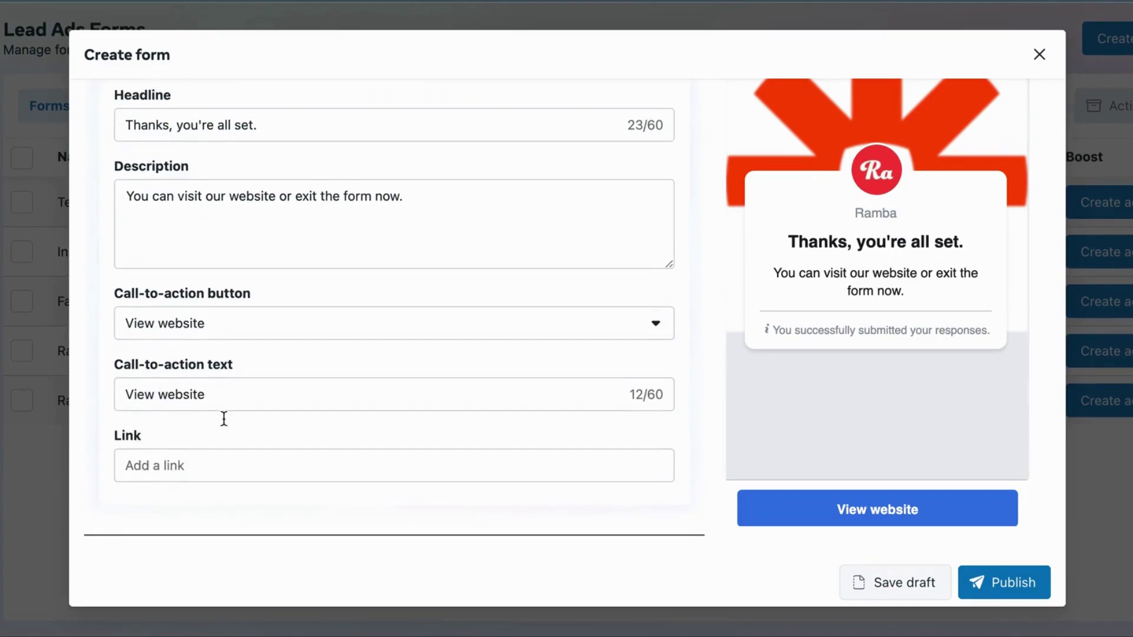
click(207, 469)
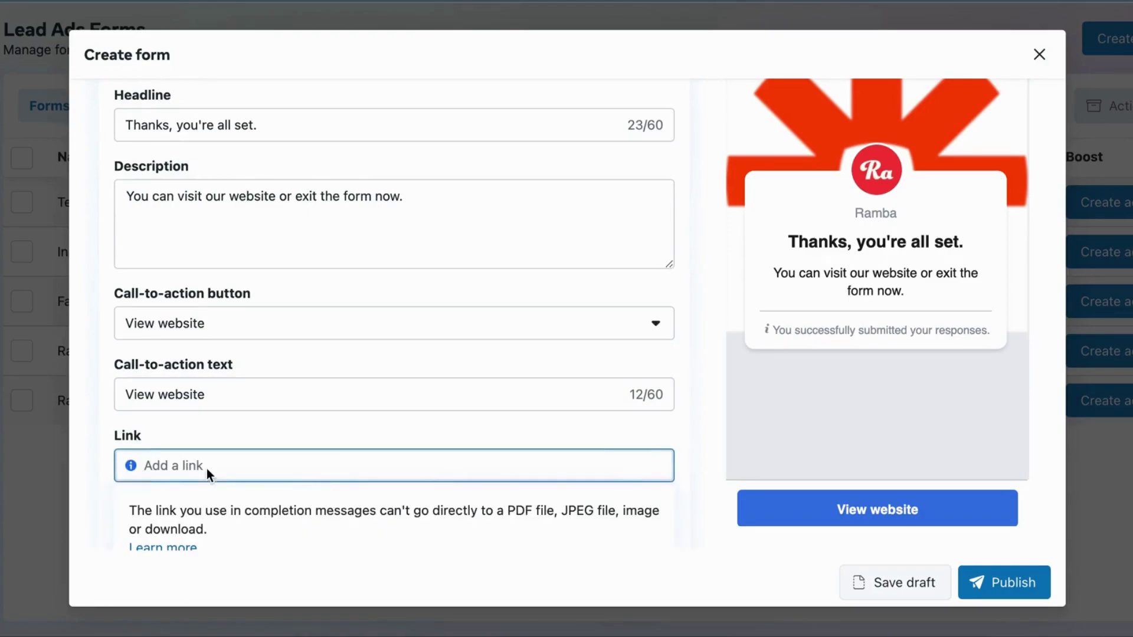
text(https://joinramba.com/privacy_policy)
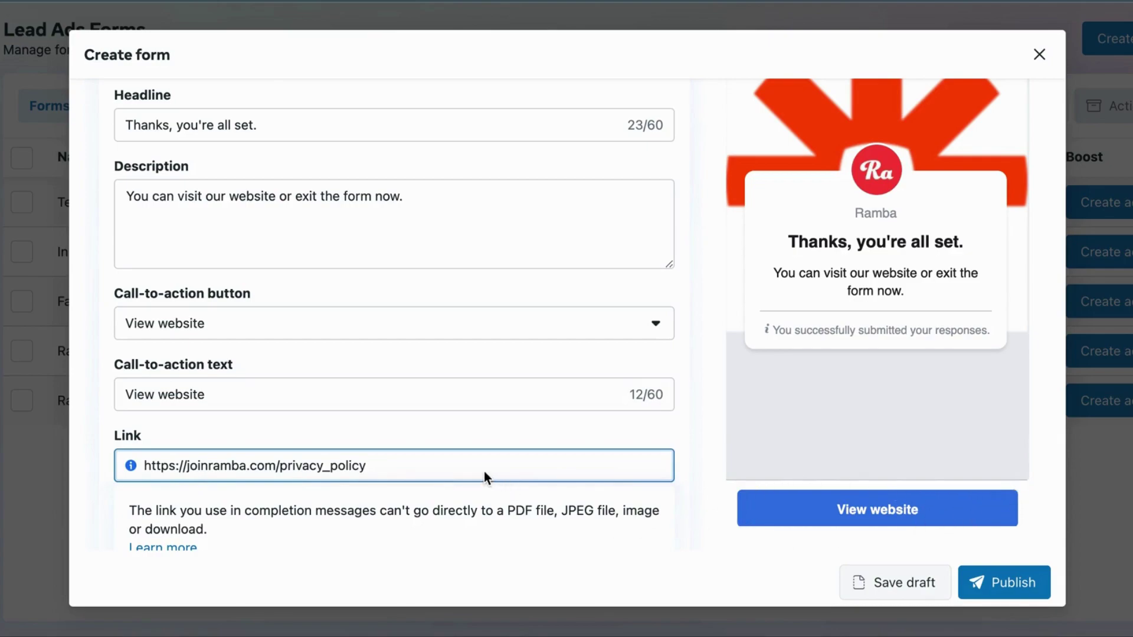
click(369, 465)
key(BackSpace)
key(BackSpace)
key(BackSpace)
key(BackSpace)
key(BackSpace)
key(BackSpace)
key(BackSpace)
key(BackSpace)
key(BackSpace)
key(BackSpace)
key(BackSpace)
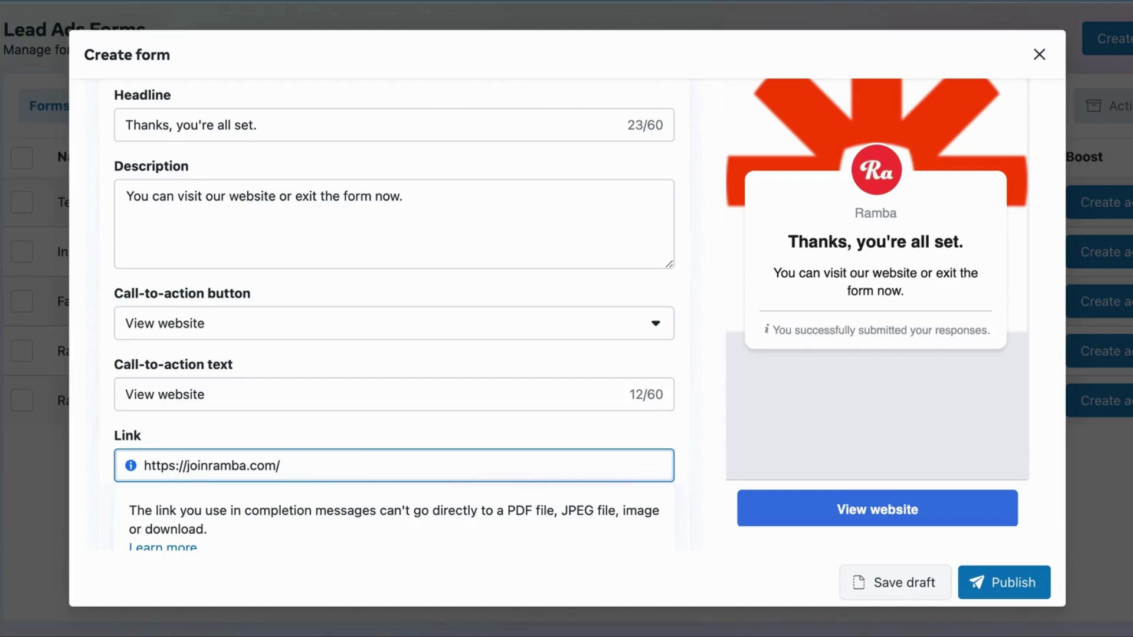
click(29, 320)
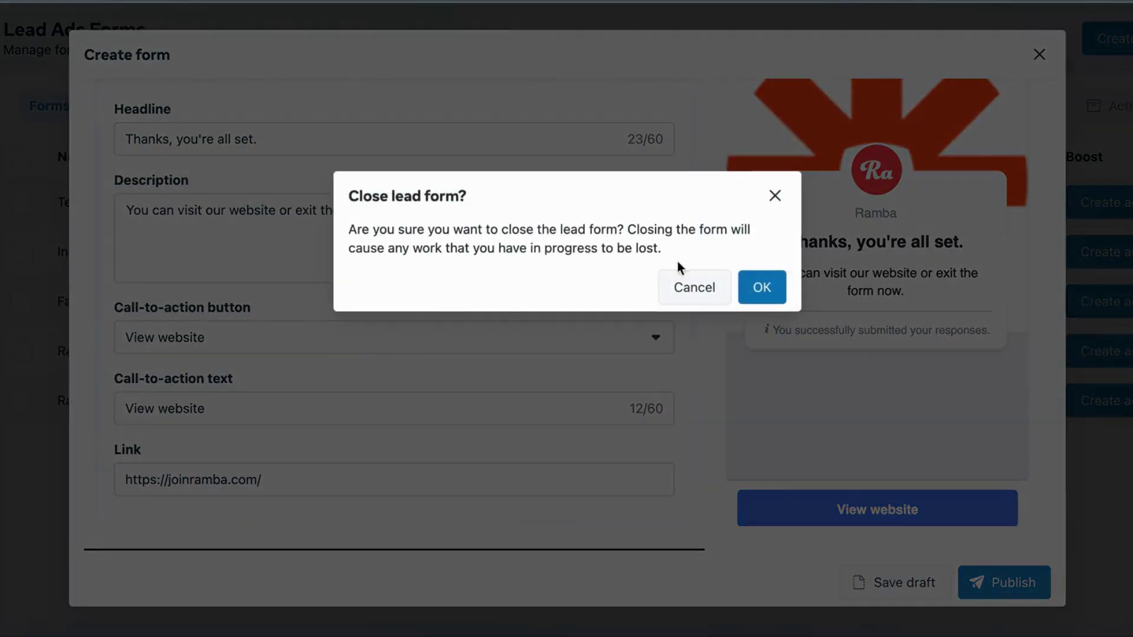
click(689, 286)
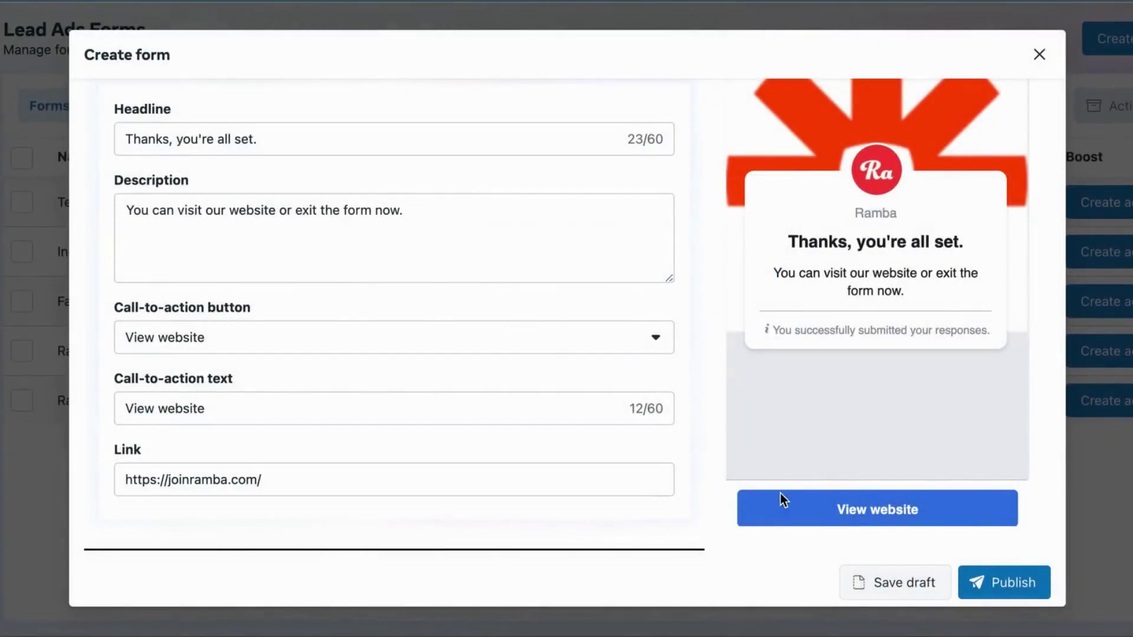
Enter "We will use your data to contact you about our offer." as the prefill questions description and publish the form.
click(1012, 585)
scroll(501, 319, up, 2)
scroll(503, 322, up, 1)
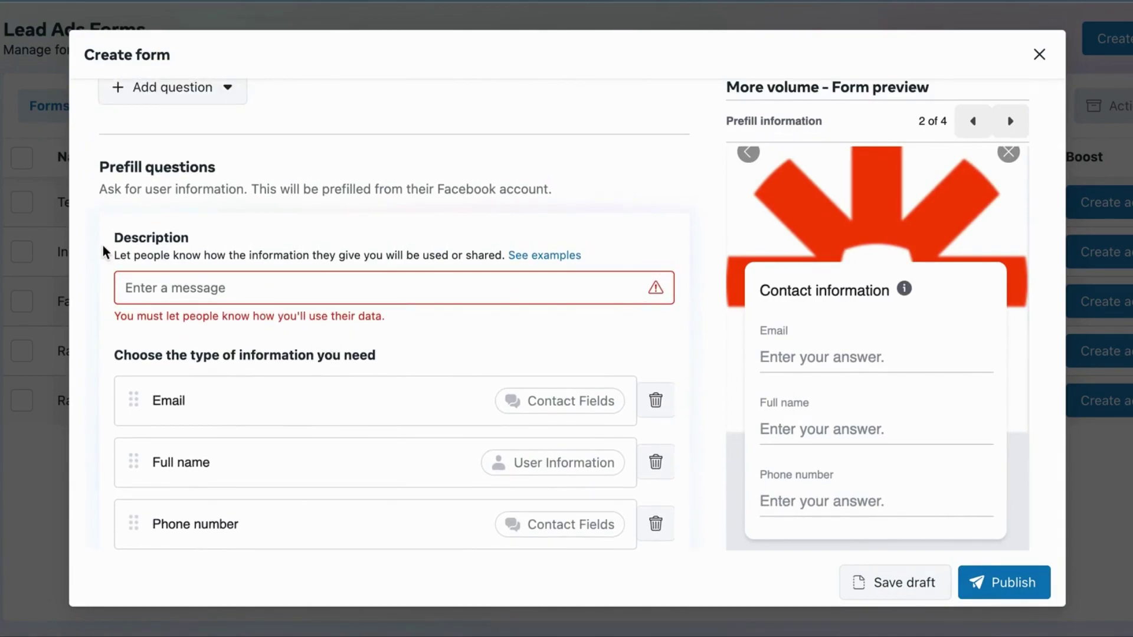
click(156, 288)
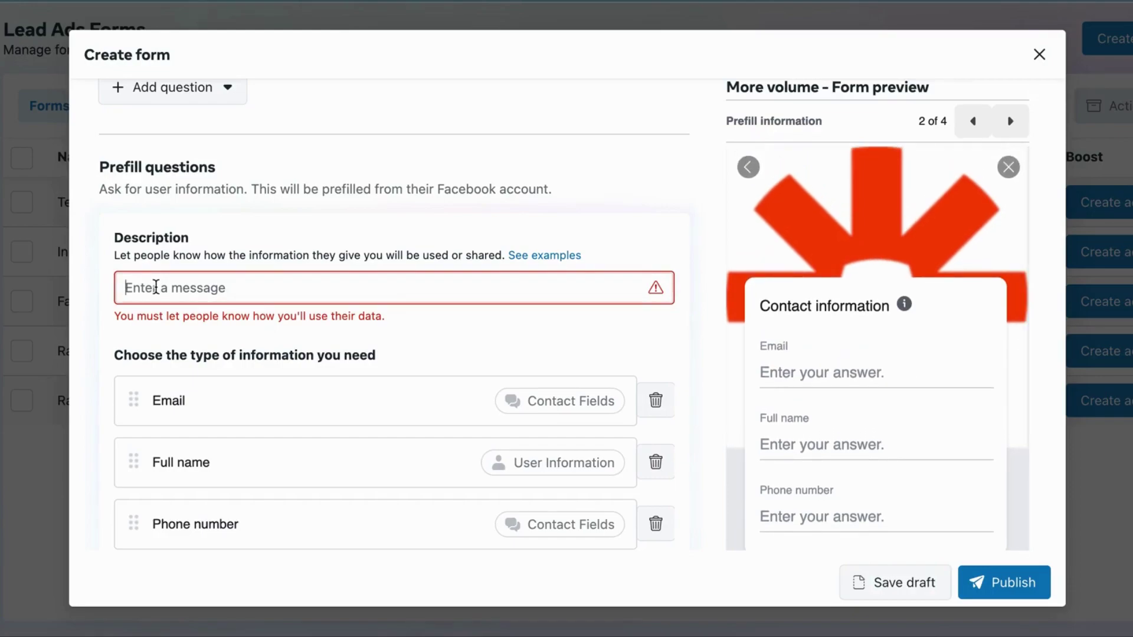
text(W)
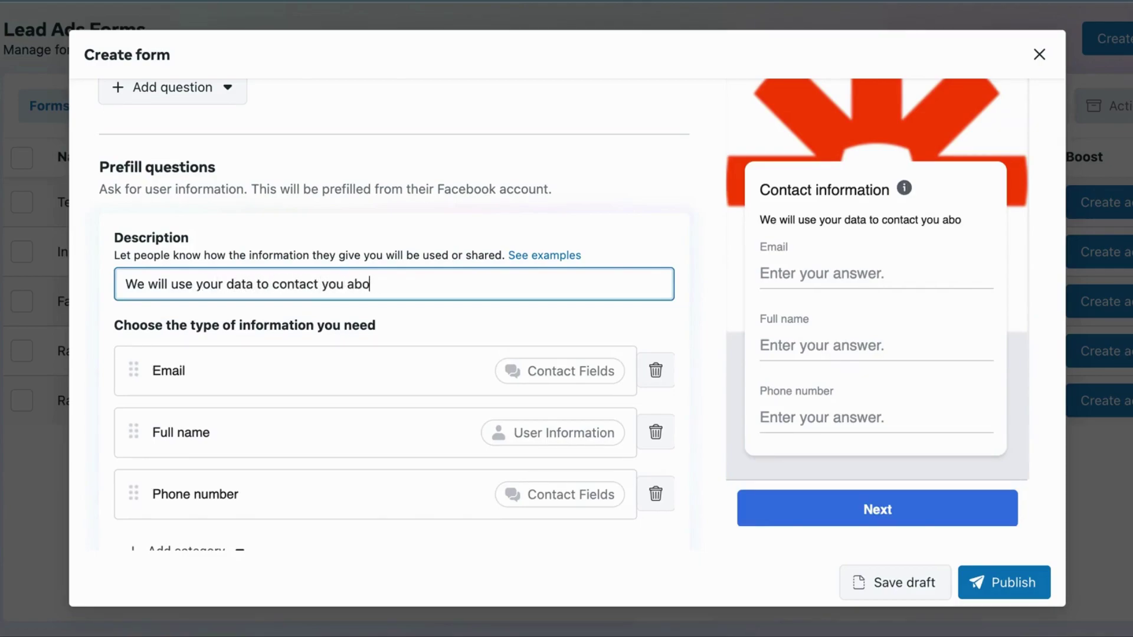
text(offer.)
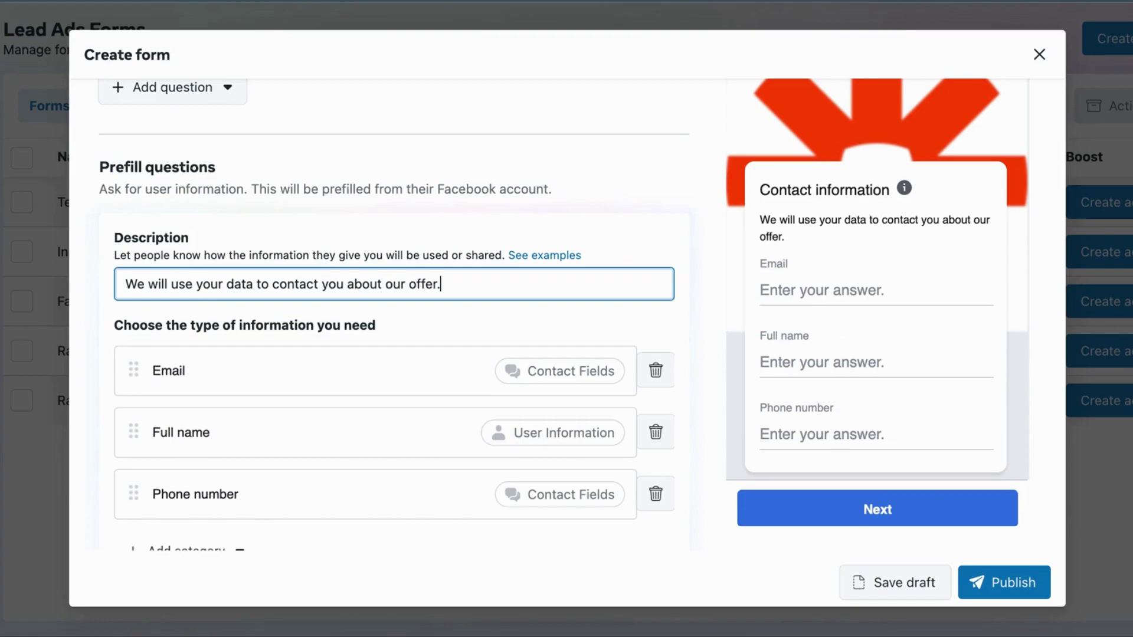
scroll(224, 378, down, 3)
click(1013, 583)
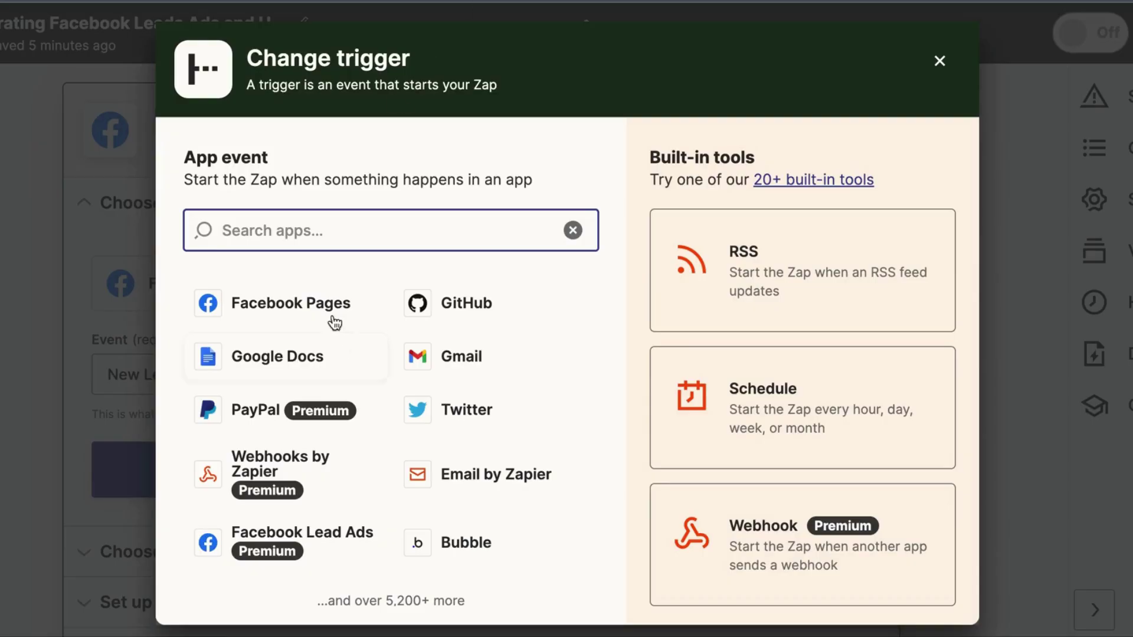
Switch to Zapier and set the Zap's trigger app to Facebook Lead Ads with the New Lead event.
click(337, 323)
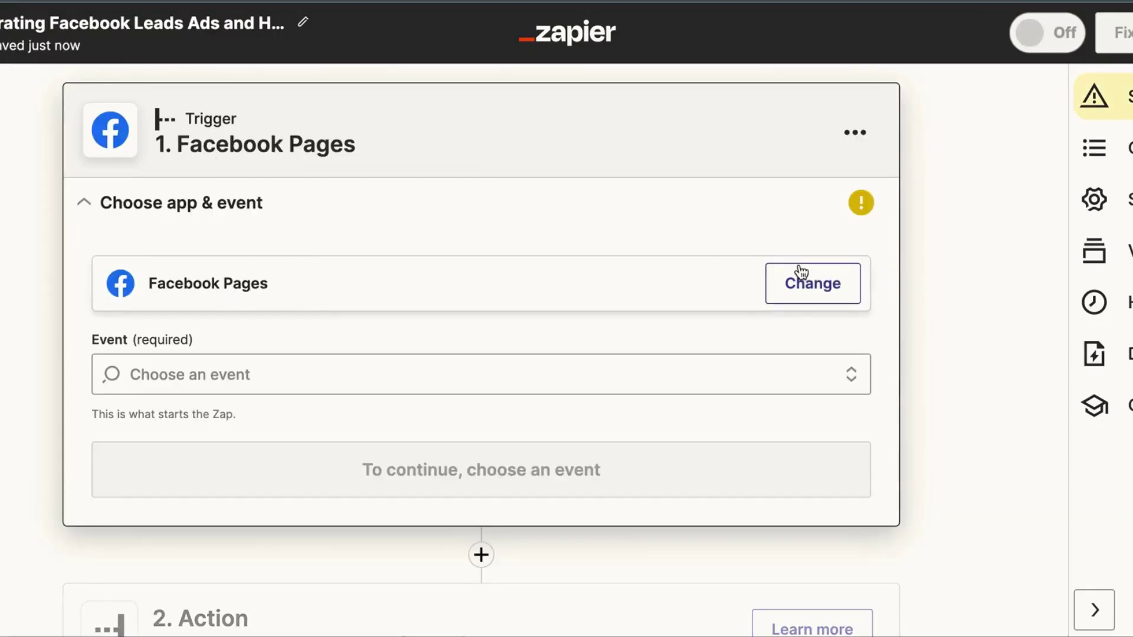
click(801, 278)
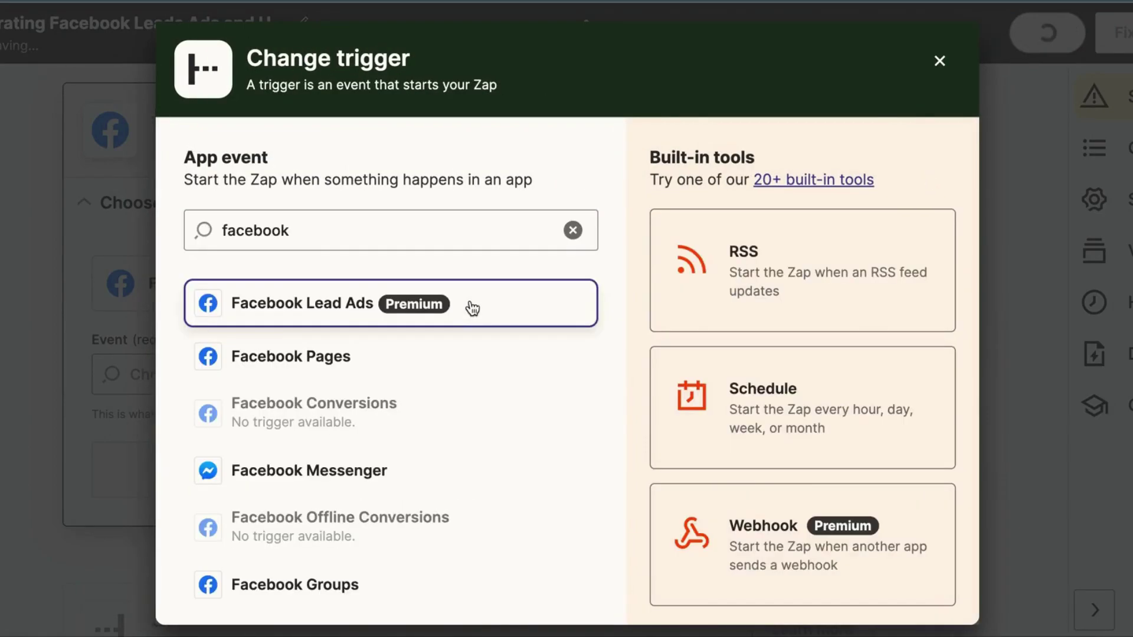
click(472, 304)
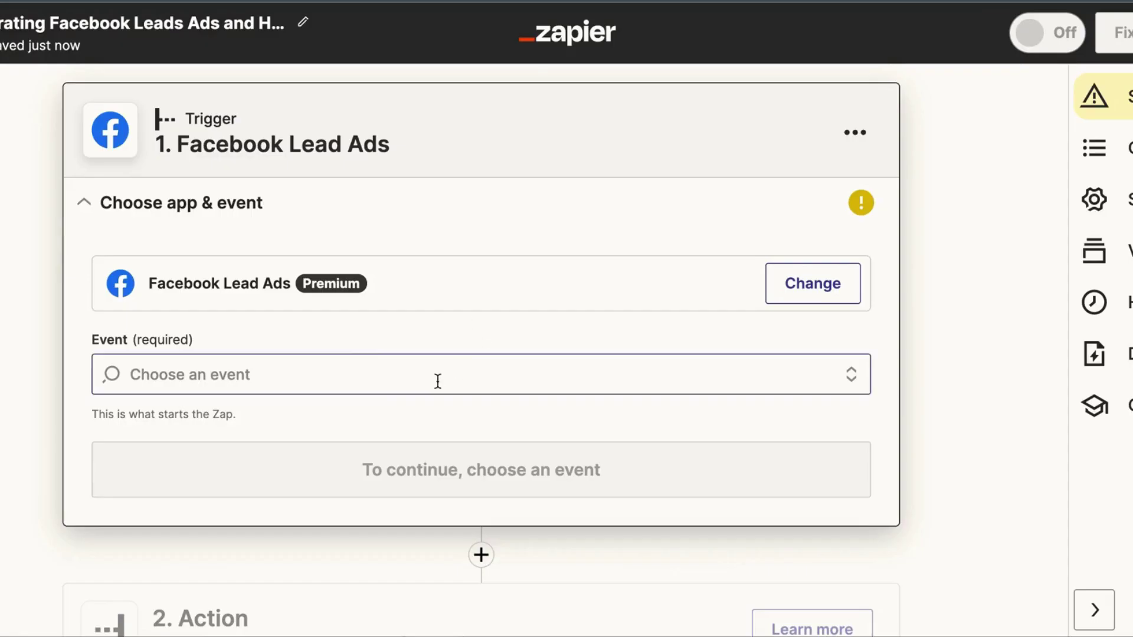
click(266, 377)
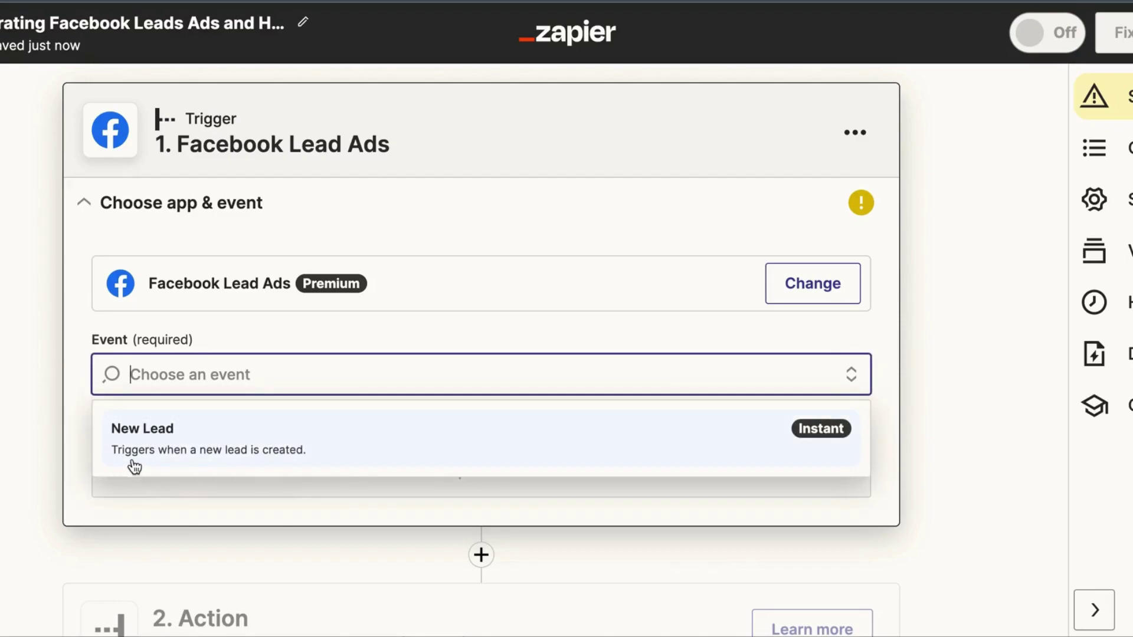
click(256, 454)
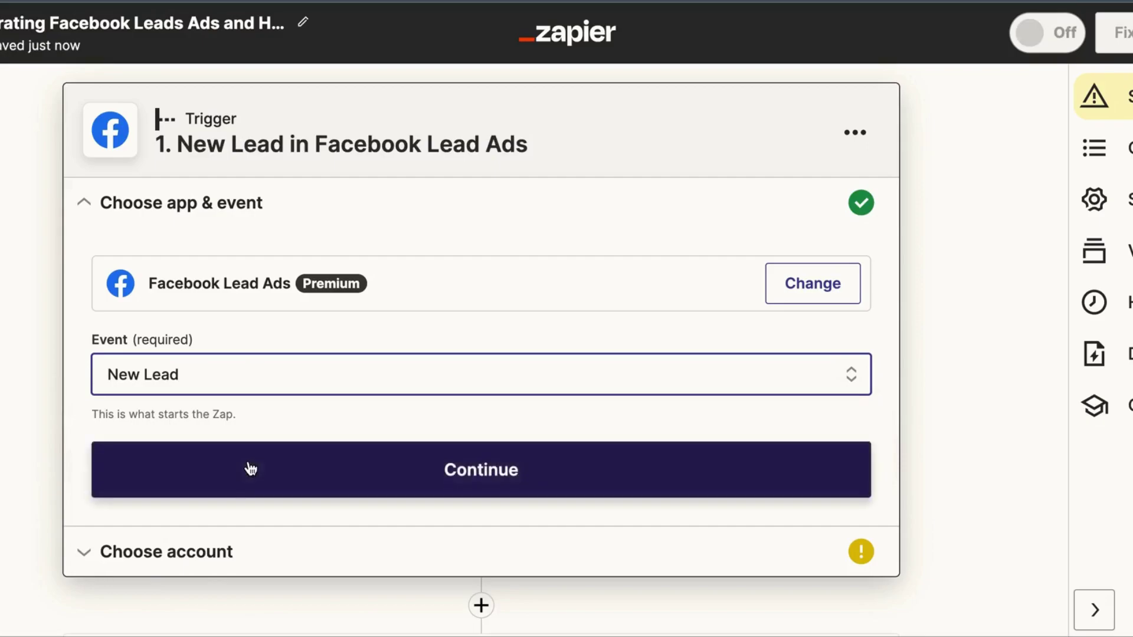
click(247, 464)
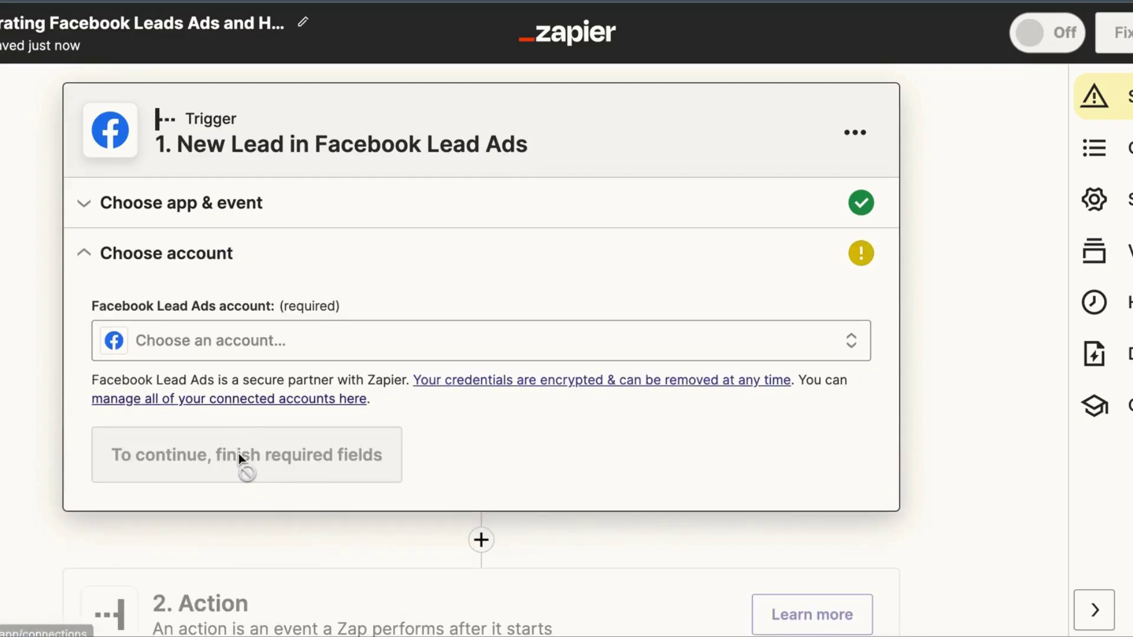
Use the existing connected Facebook Lead Ads account and set the trigger's page to Ramba, leaving the form unspecified.
click(233, 335)
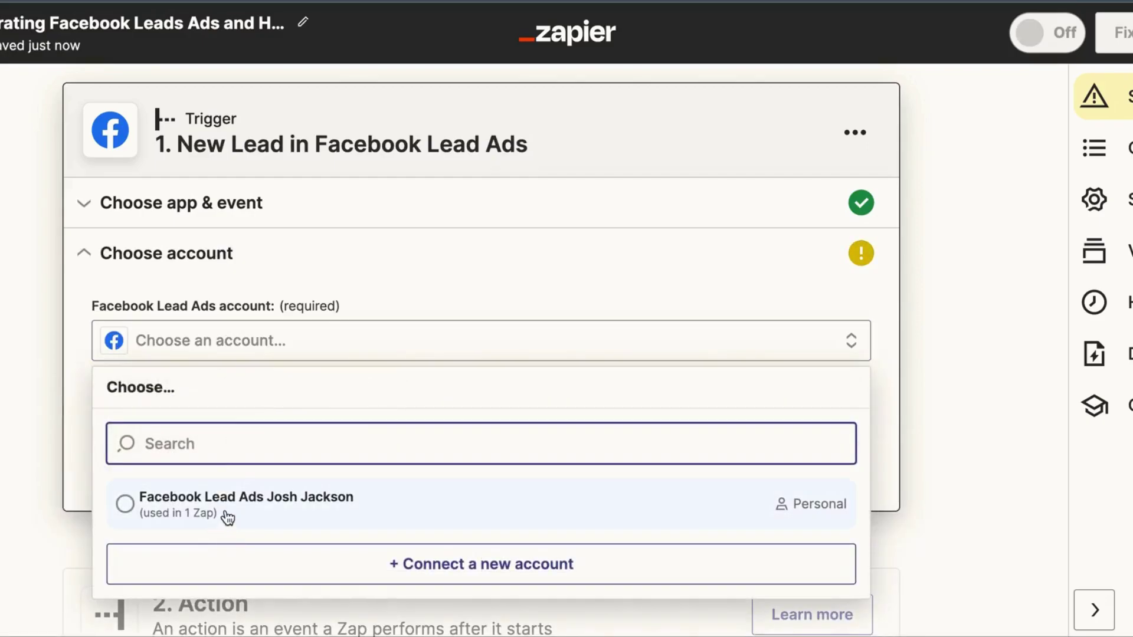
click(230, 499)
click(169, 328)
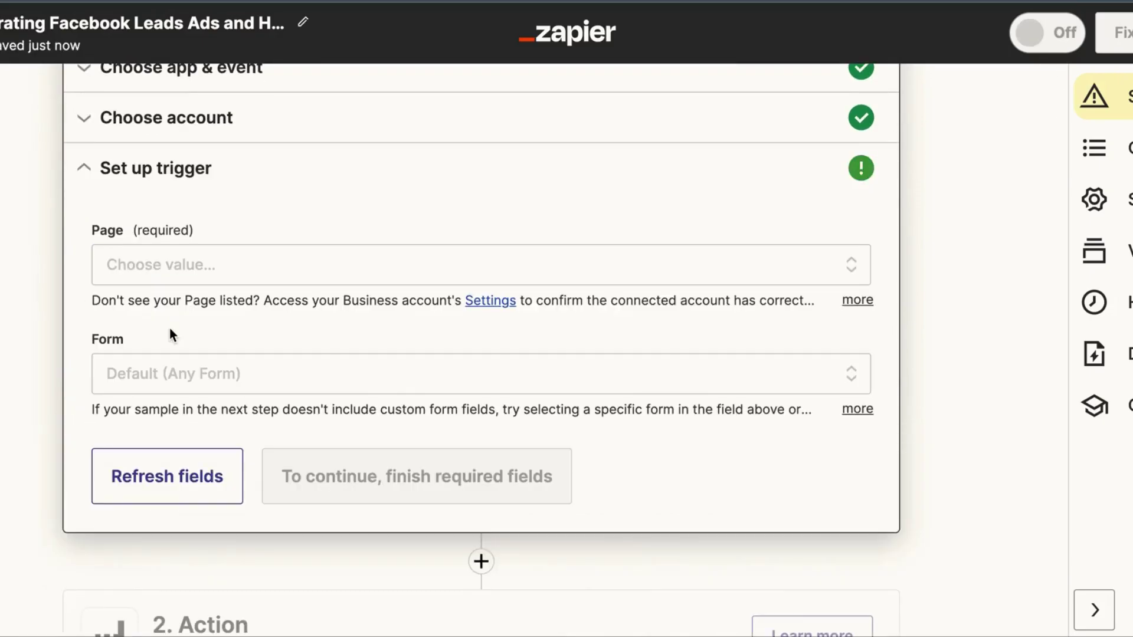
click(183, 273)
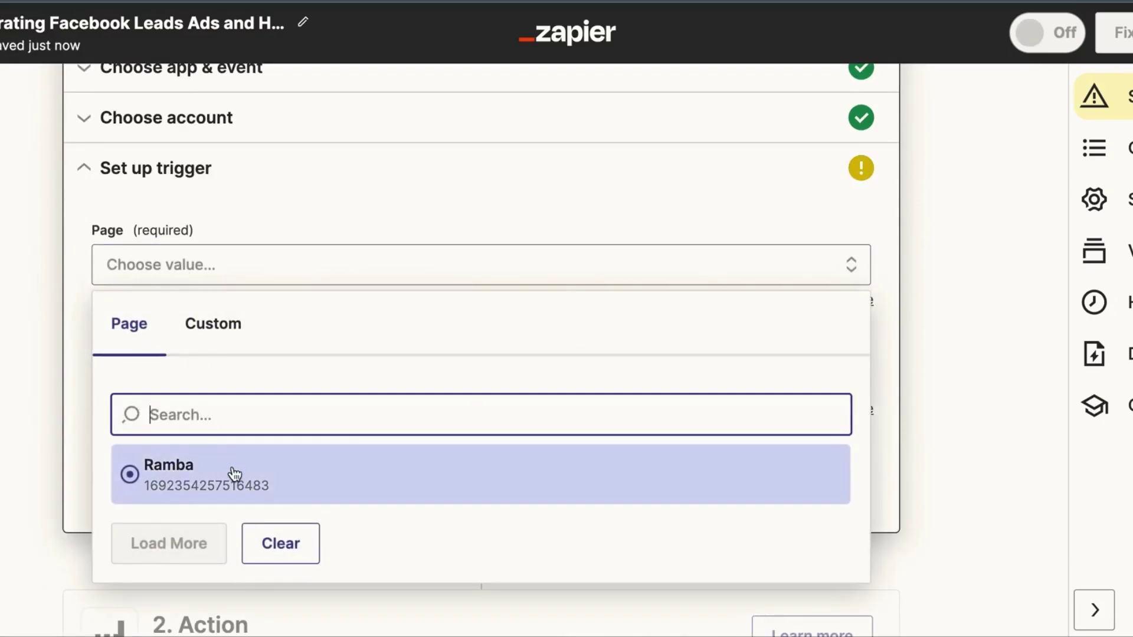
click(233, 473)
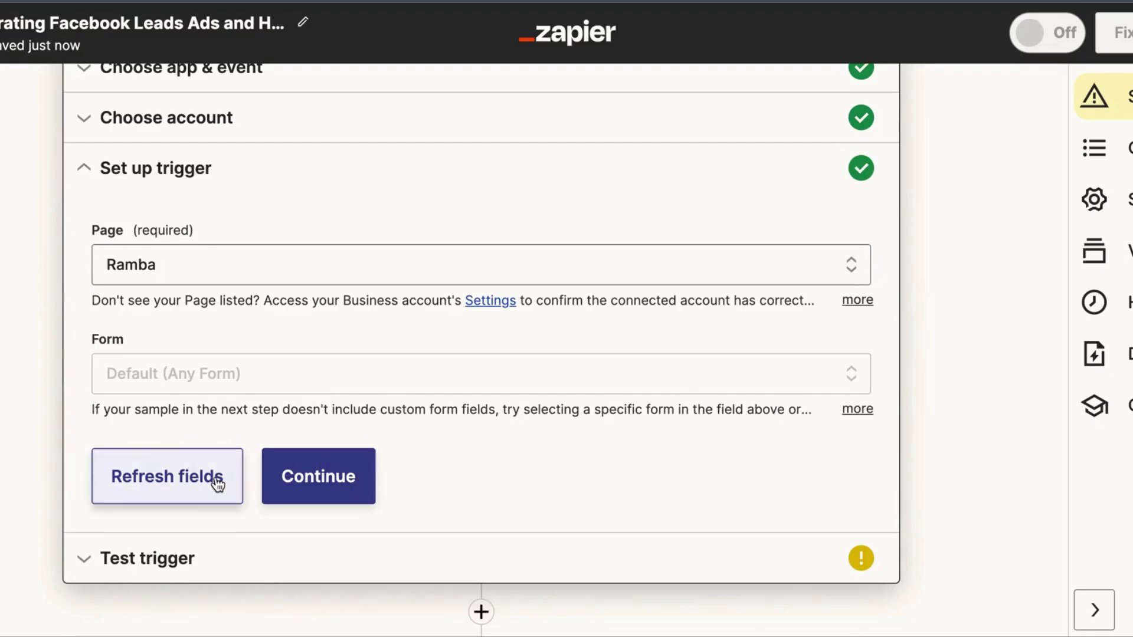
click(368, 502)
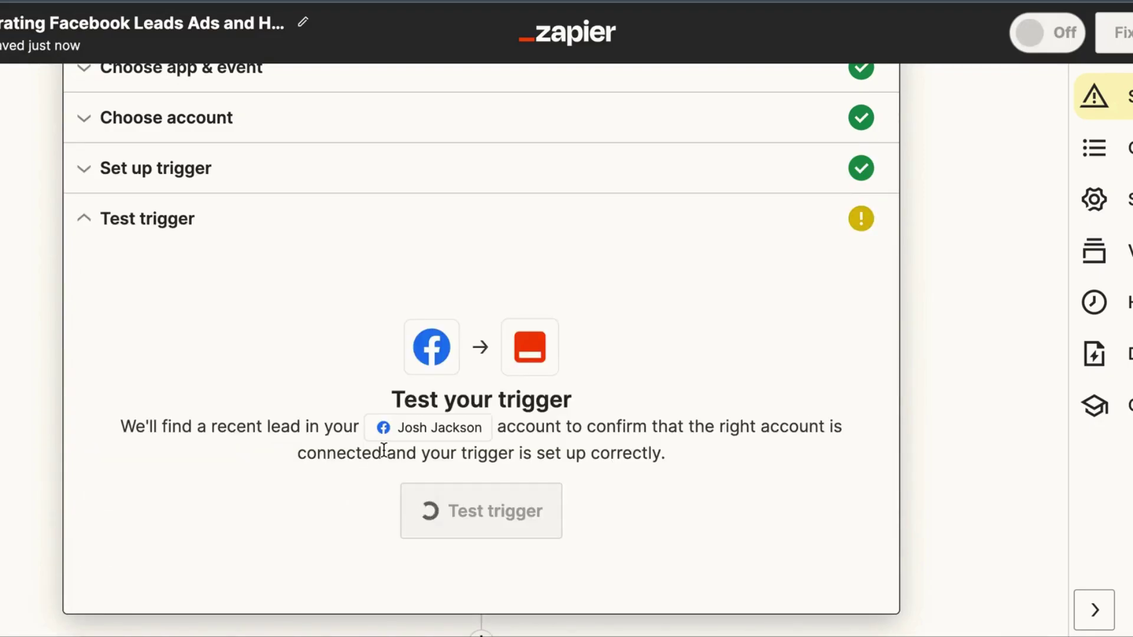
Test the Facebook Lead Ads trigger and examine the sample lead's data.
click(459, 524)
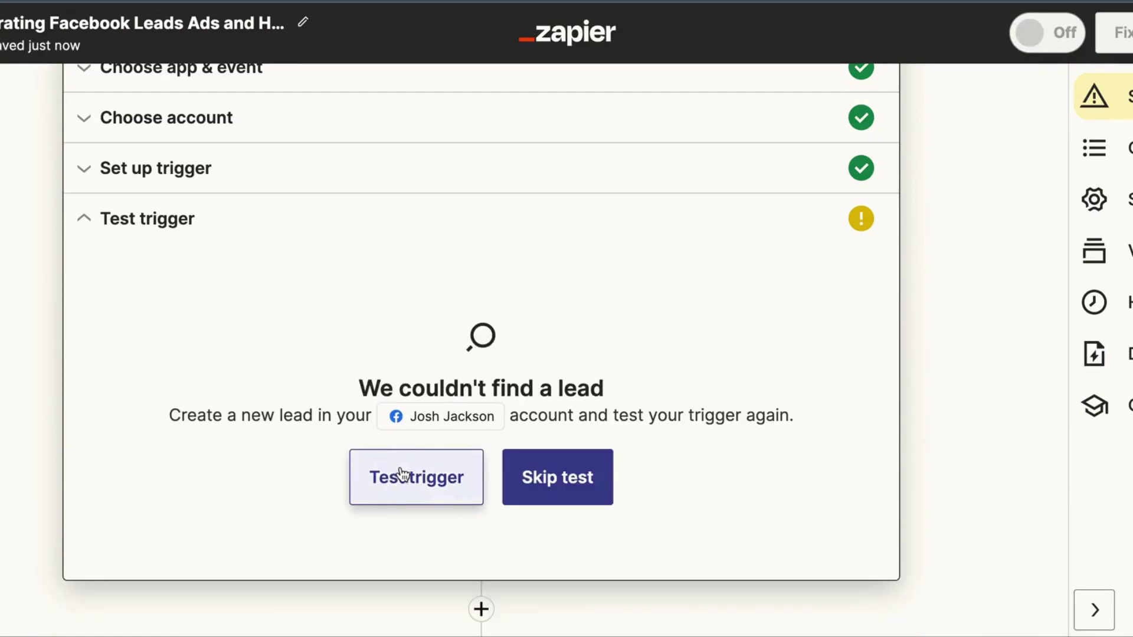
click(410, 487)
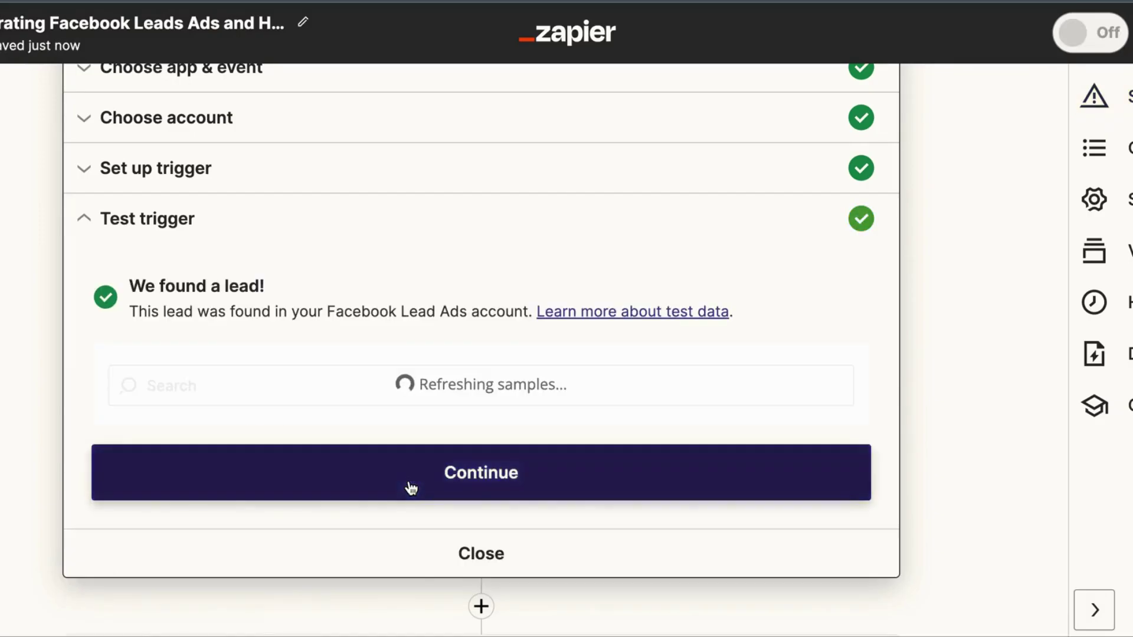
scroll(412, 490, down, 3)
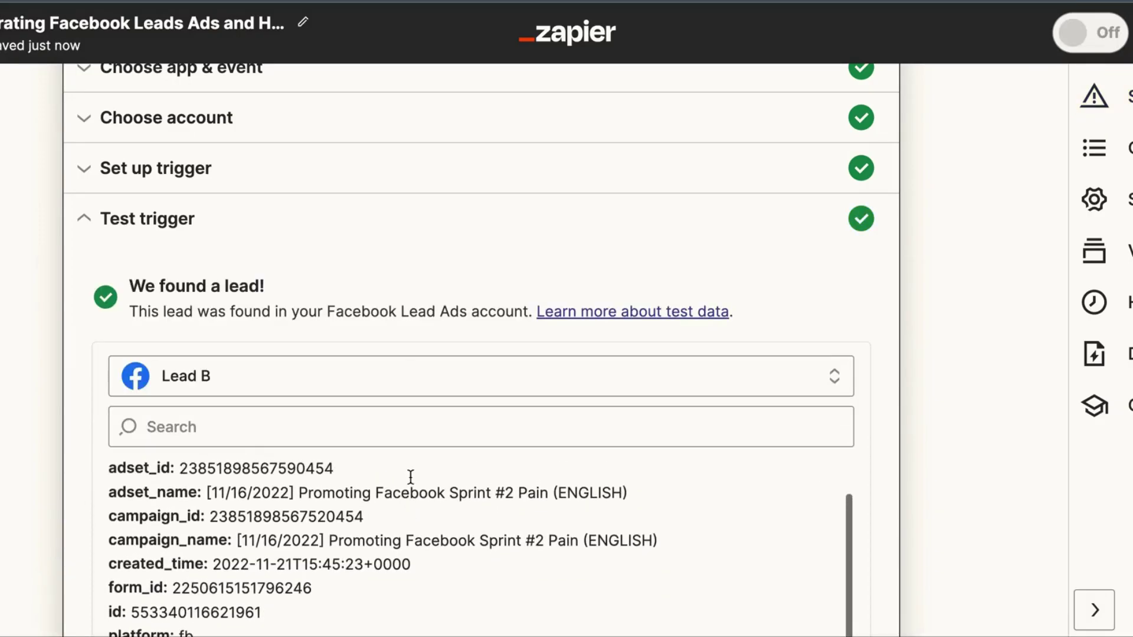
scroll(403, 261, down, 1)
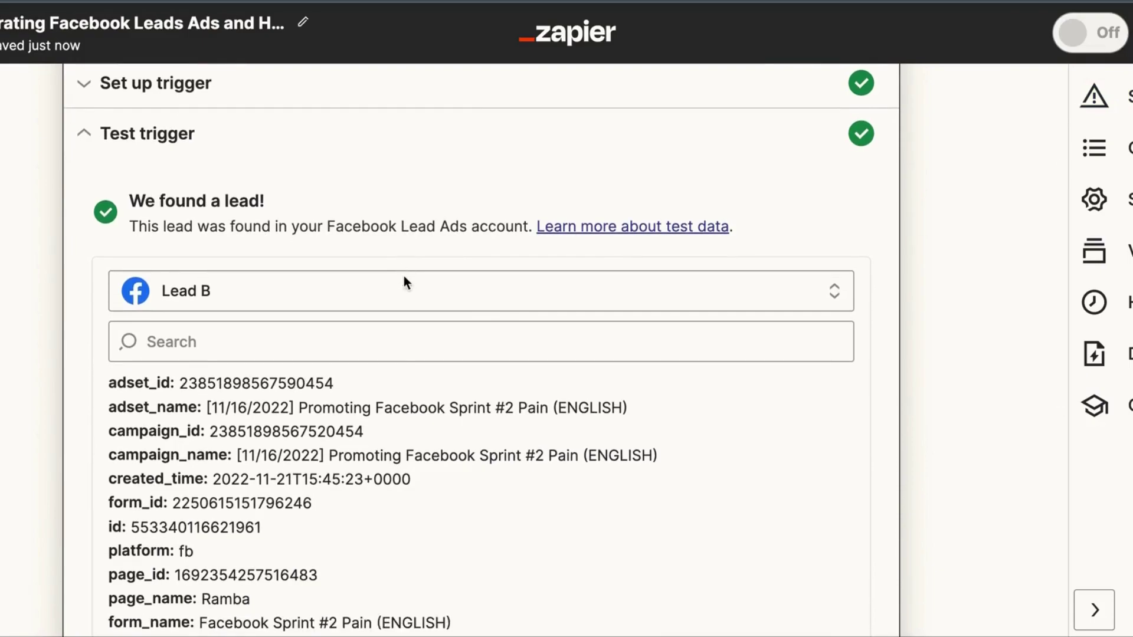
scroll(407, 412, down, 2)
scroll(412, 416, up, 1)
scroll(412, 416, up, 1)
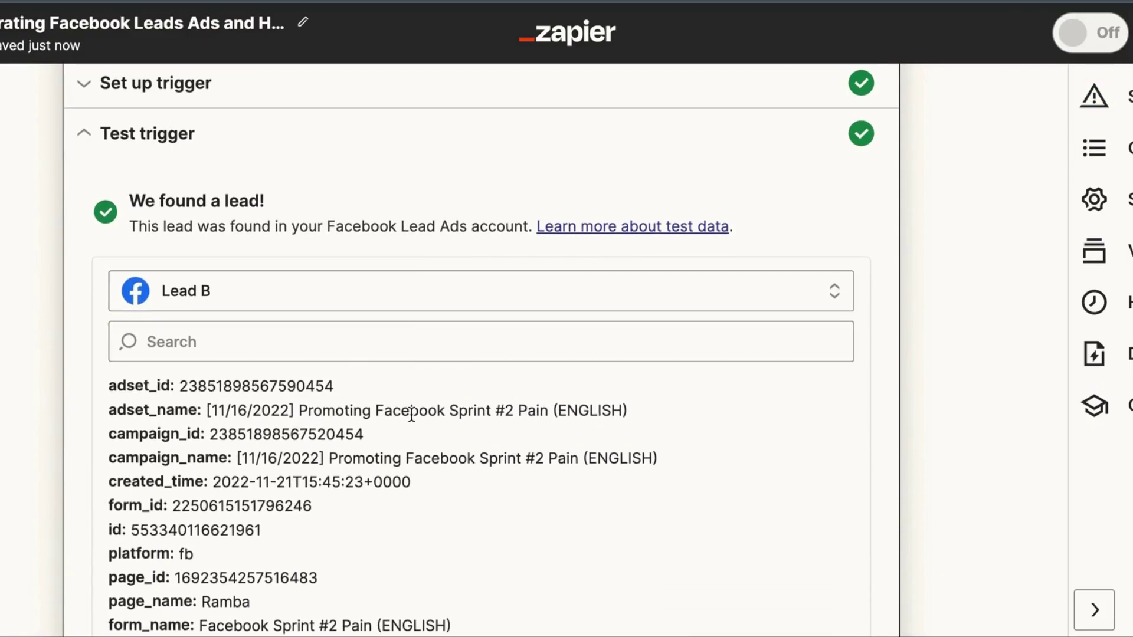
Examine the campaign, form and contact fields returned for the Lead B sample.
scroll(411, 414, down, 1)
scroll(412, 414, up, 3)
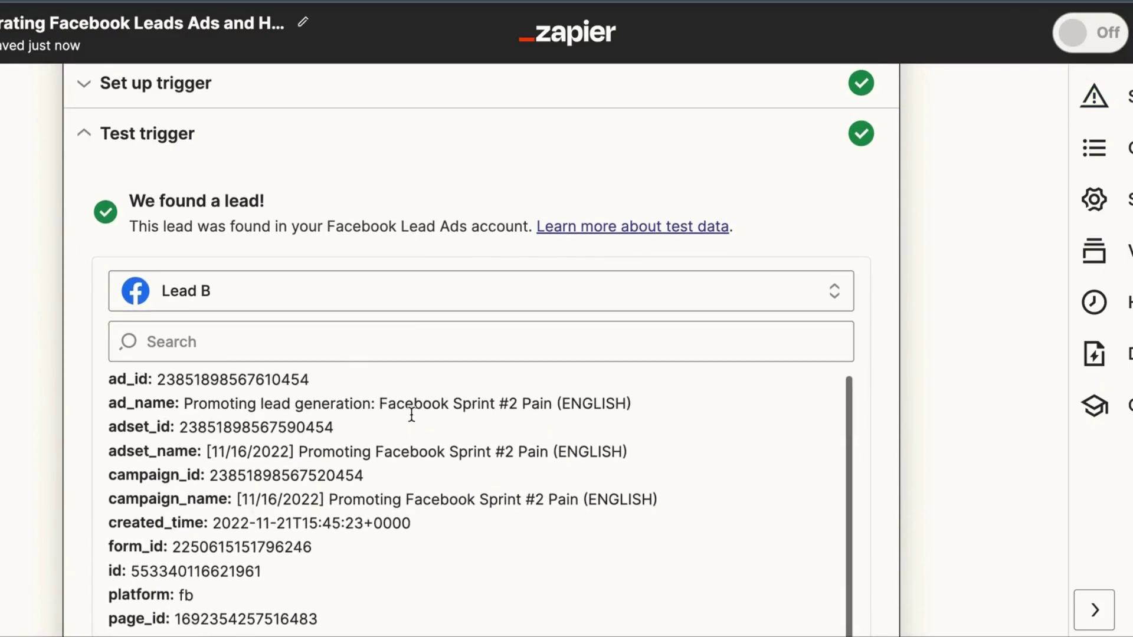
scroll(86, 336, down, 3)
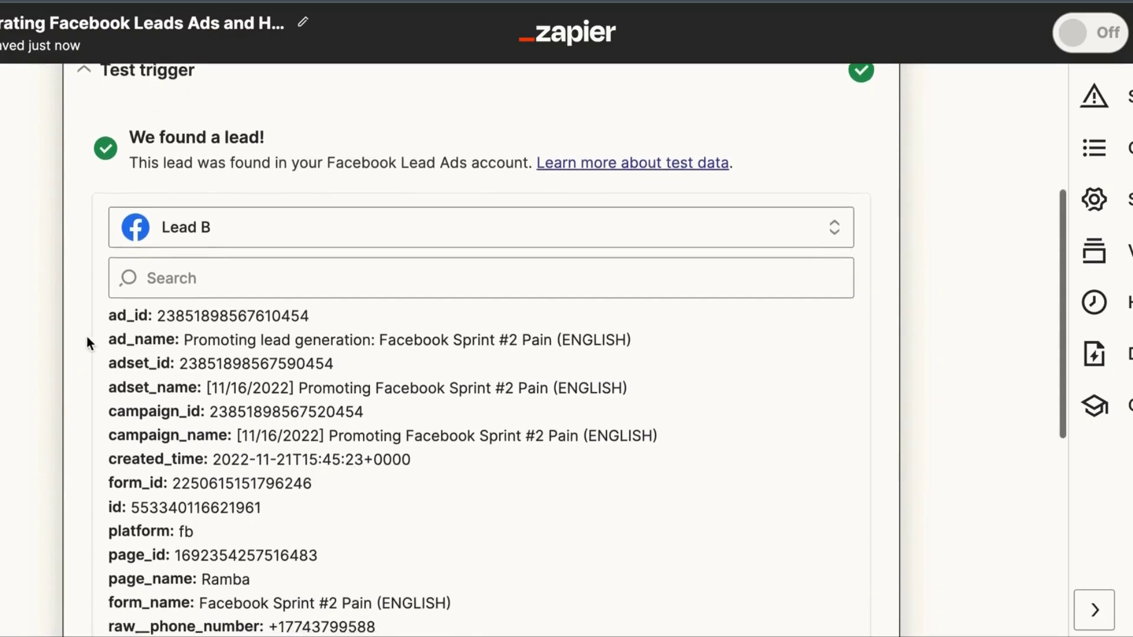
scroll(165, 351, up, 1)
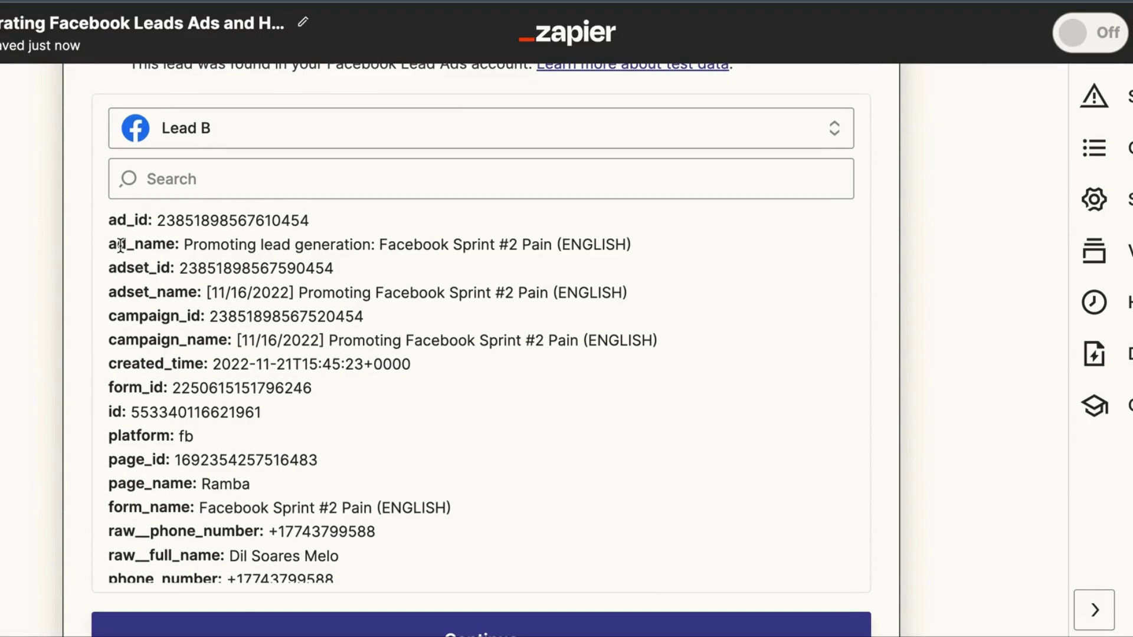
scroll(118, 278, down, 4)
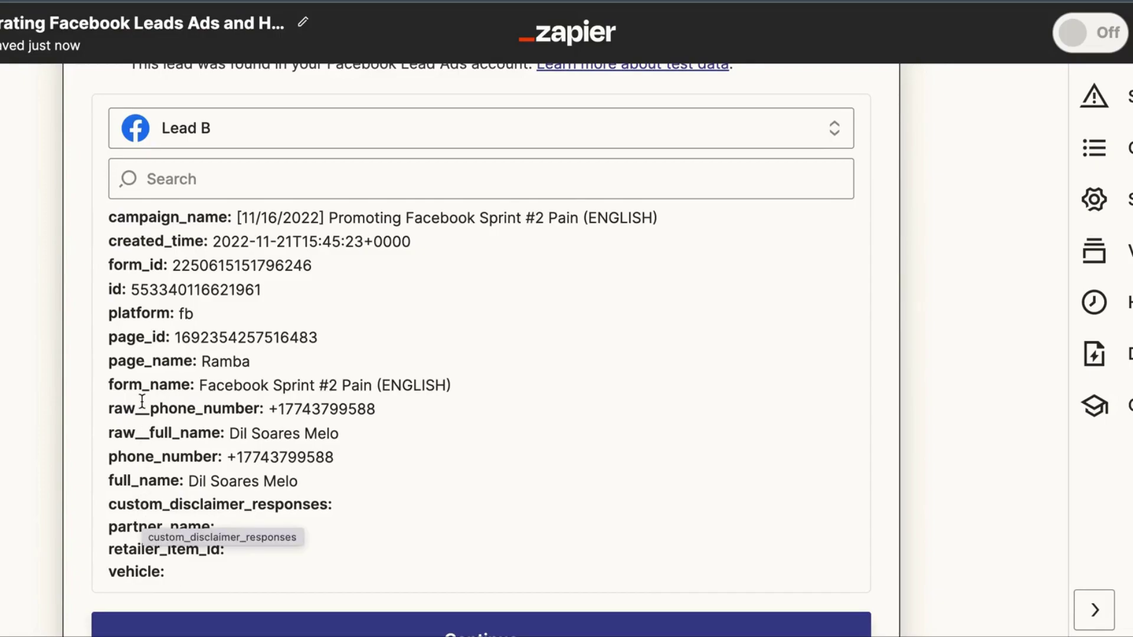
scroll(142, 412, up, 3)
Load more sample leads, choose Lead G as the trigger's test record and review its data.
click(207, 147)
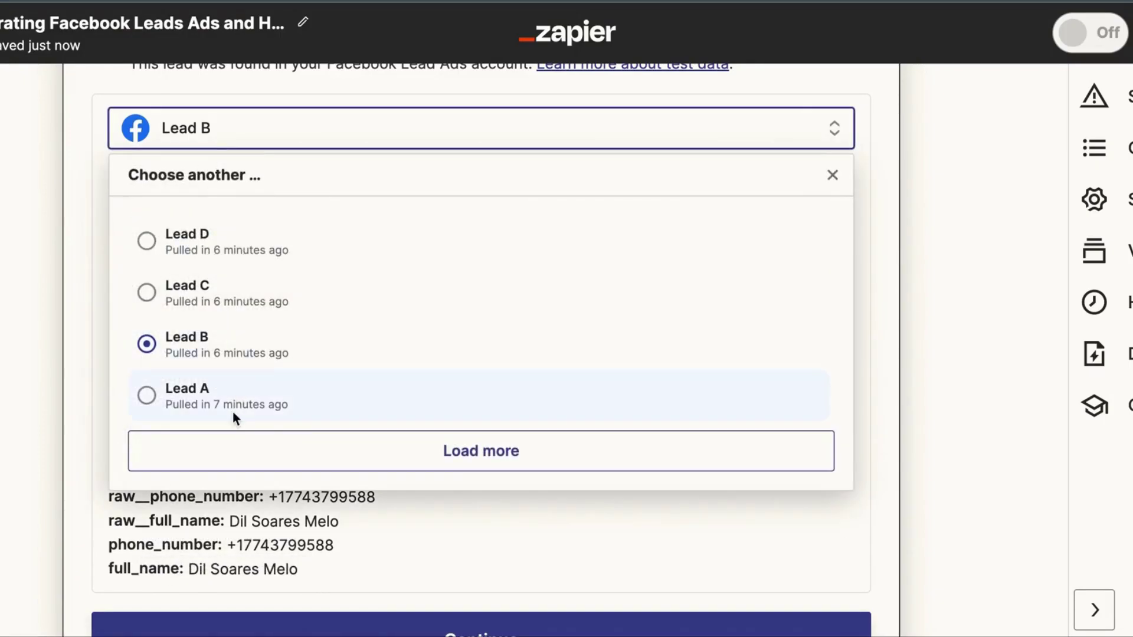
click(260, 451)
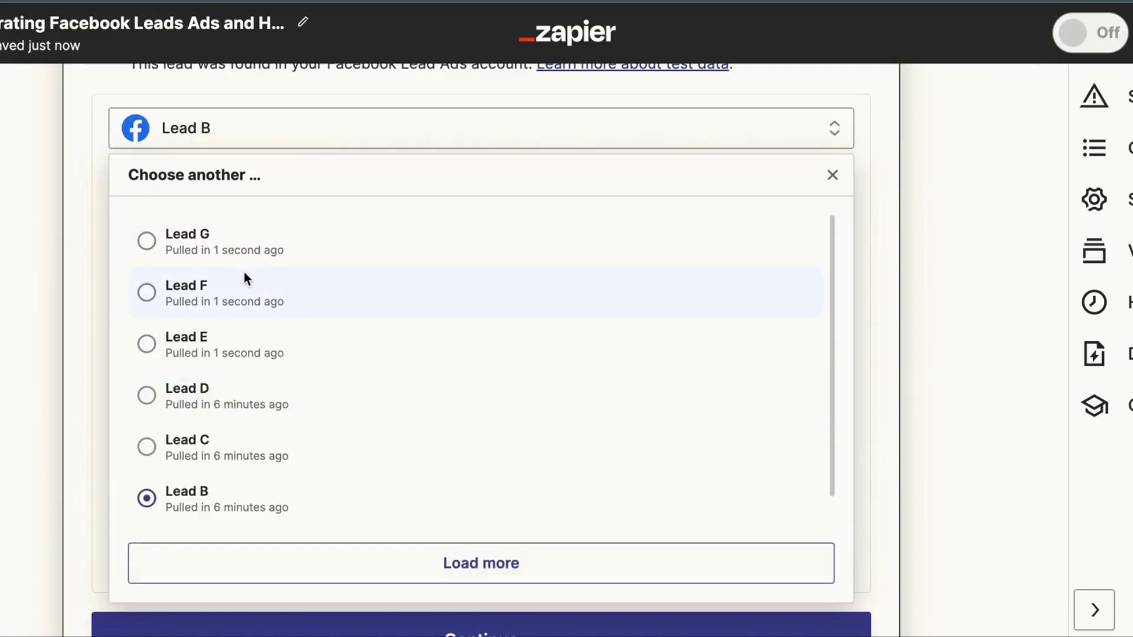
click(226, 237)
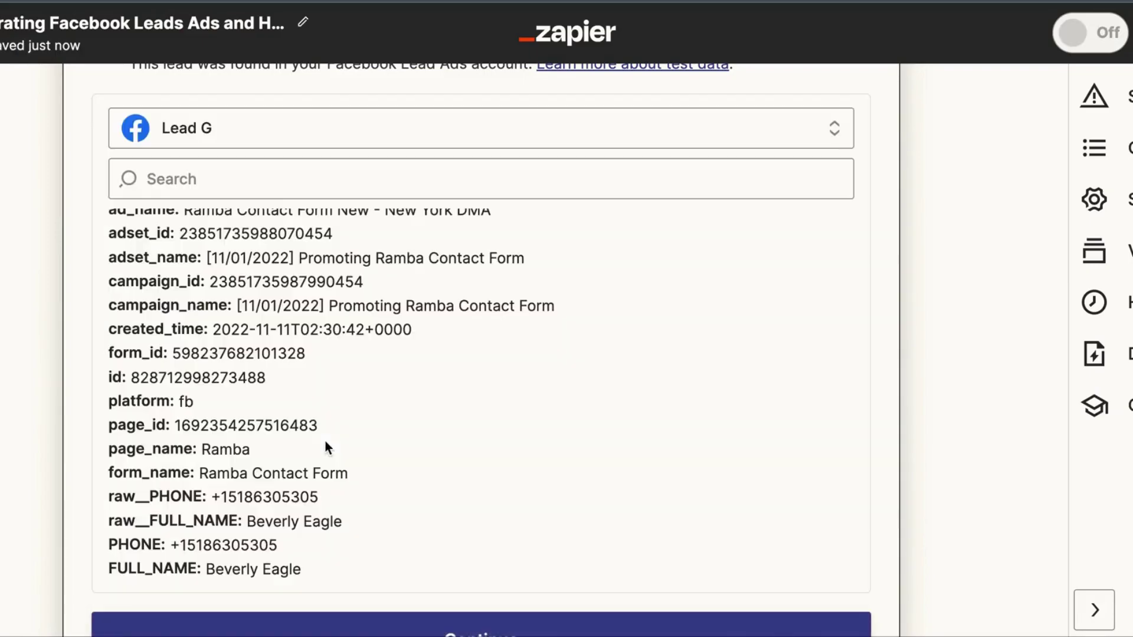
scroll(327, 448, up, 1)
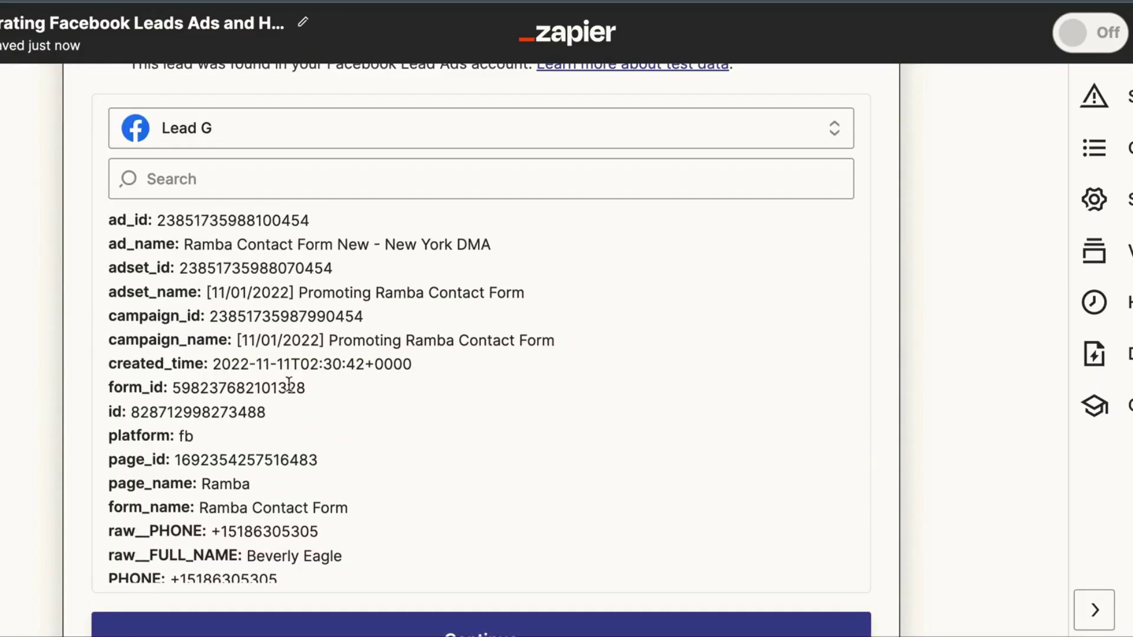
scroll(322, 441, up, 1)
scroll(322, 437, down, 5)
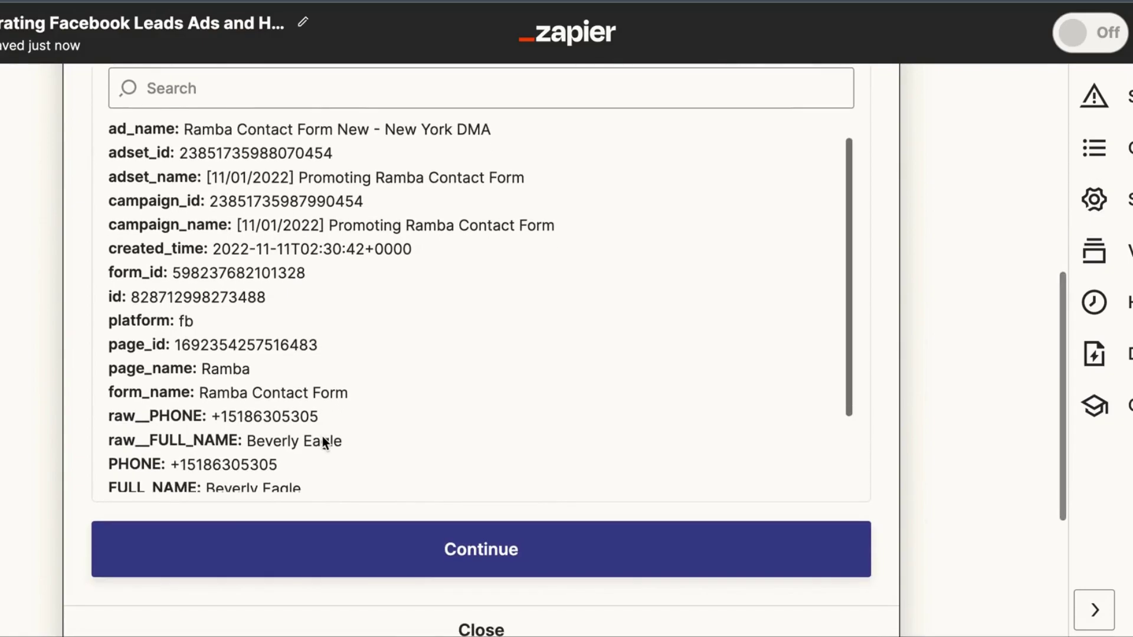
scroll(323, 437, up, 10)
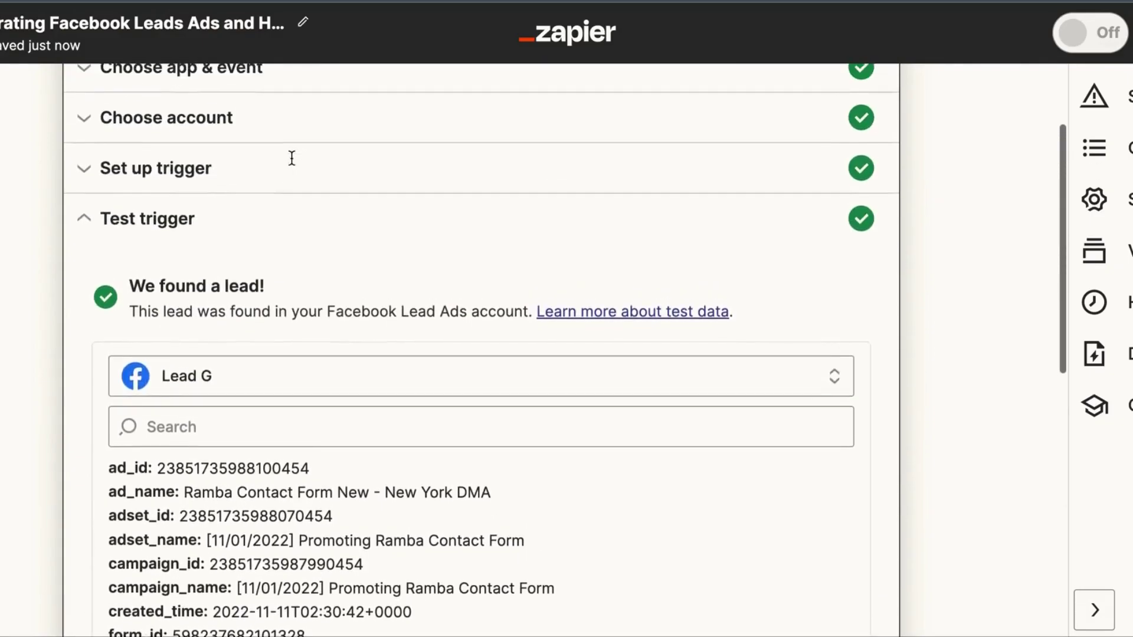
Reopen the trigger setup and look through the available Ramba forms for the newly published one.
click(250, 182)
click(236, 380)
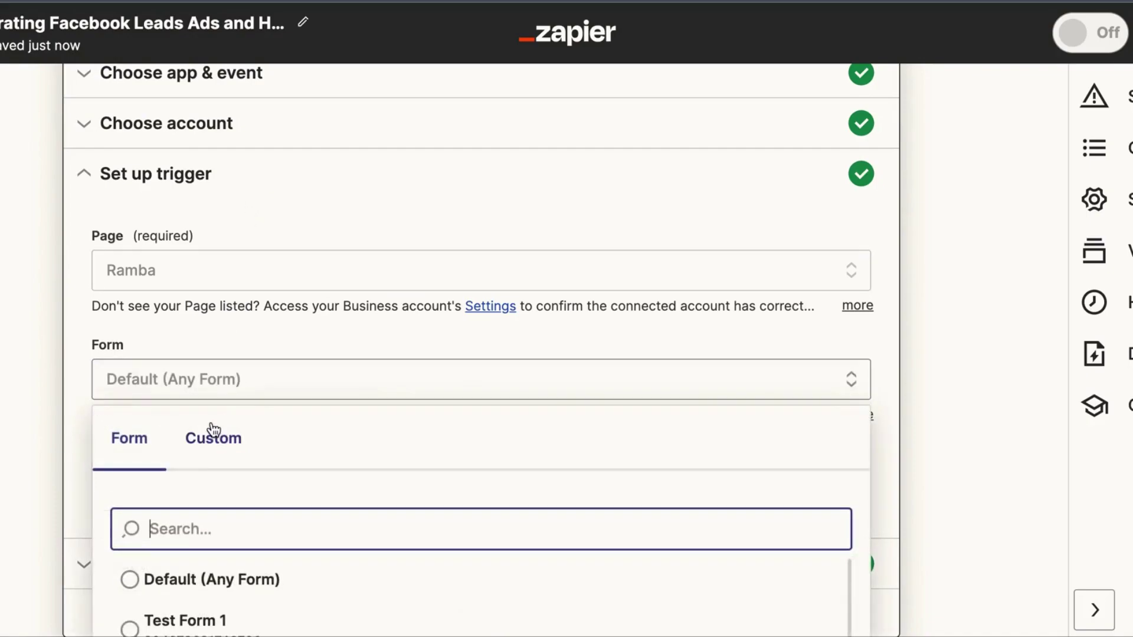
scroll(117, 413, down, 1)
scroll(58, 306, down, 1)
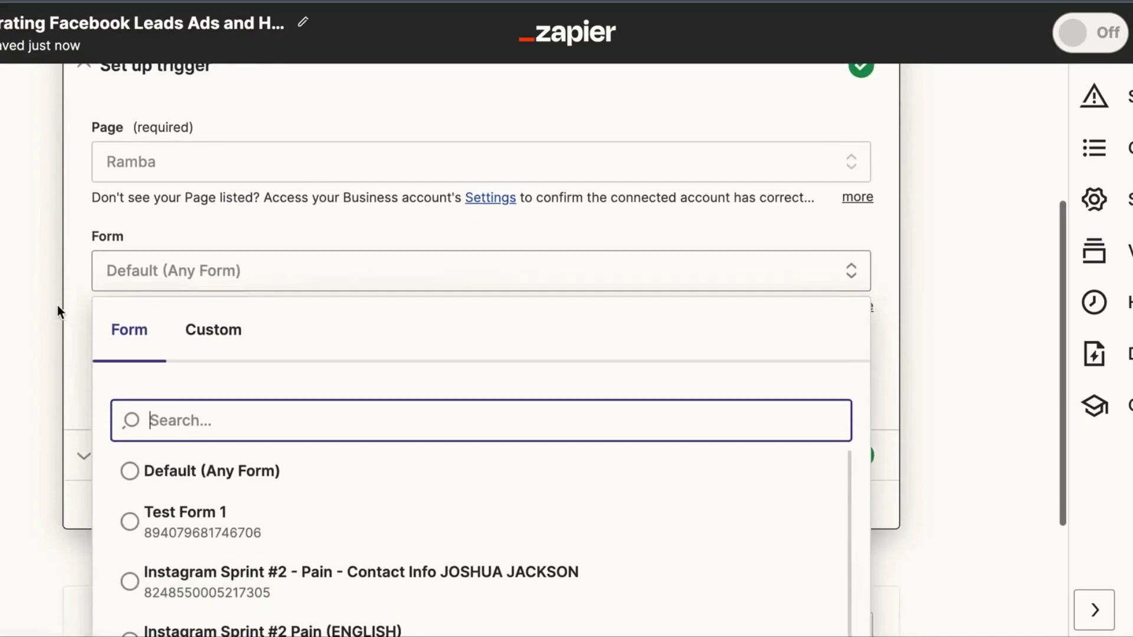
scroll(115, 384, down, 2)
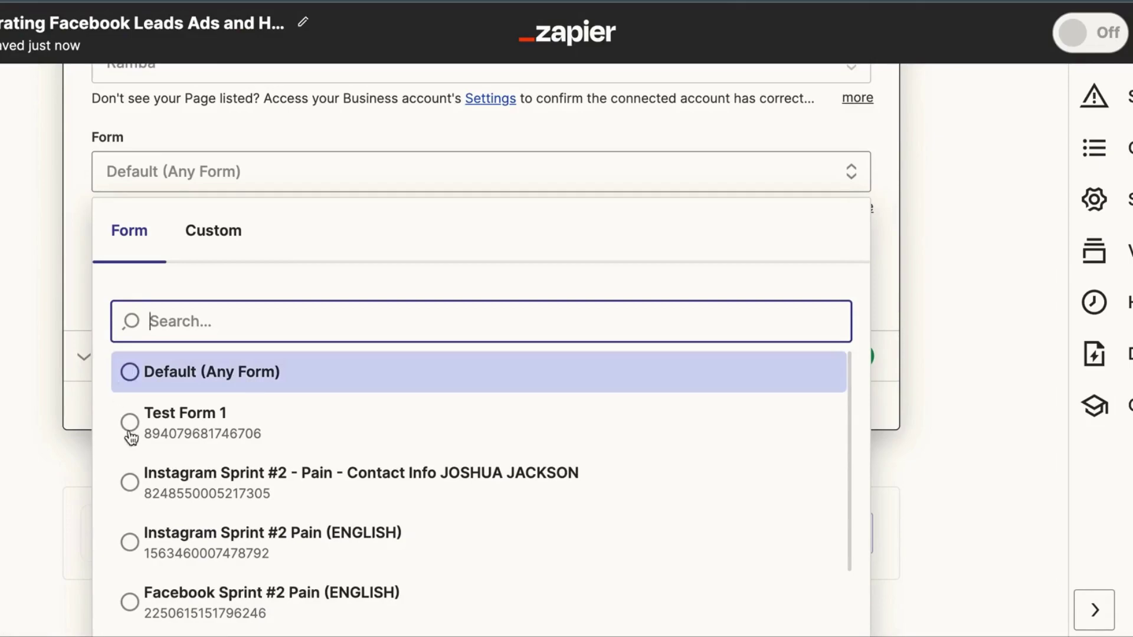
scroll(128, 444, down, 4)
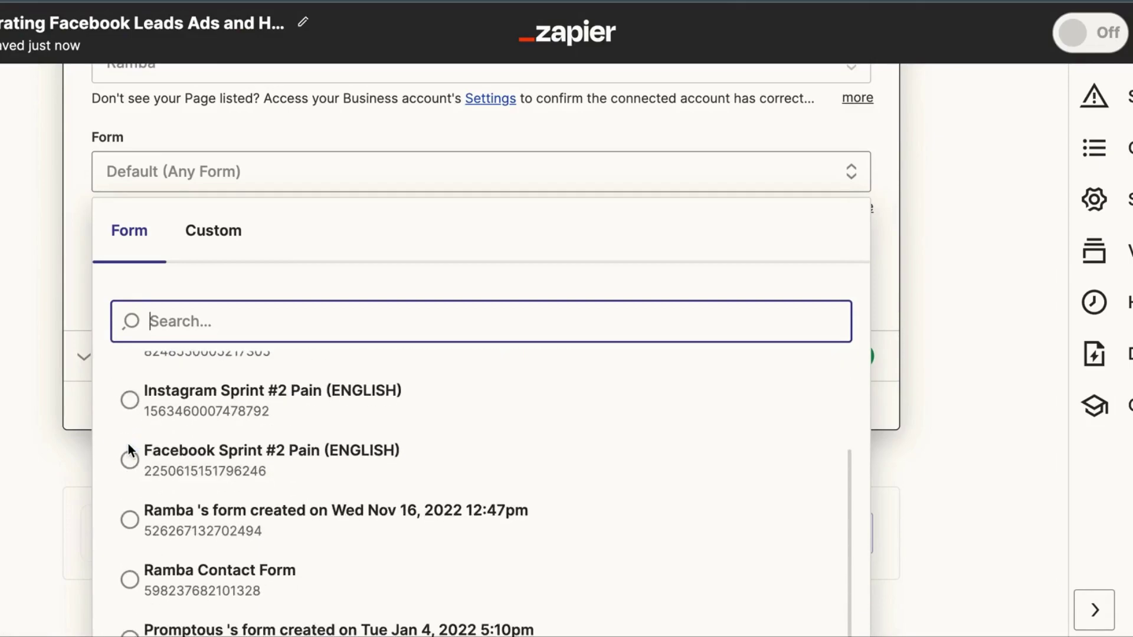
scroll(177, 531, up, 2)
scroll(188, 529, up, 1)
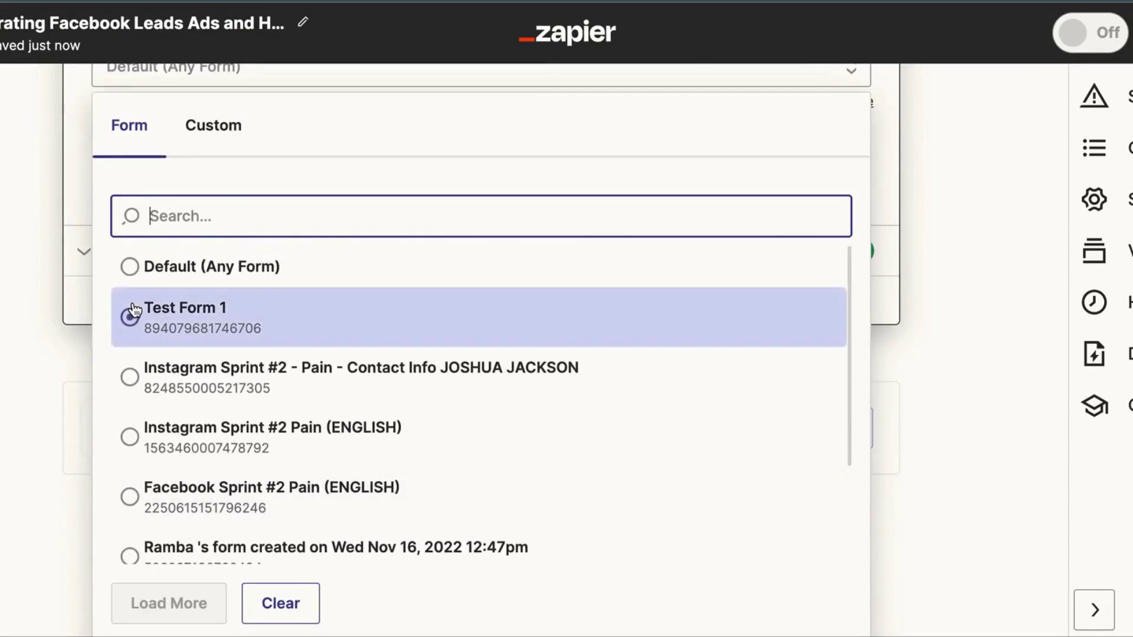
scroll(59, 221, up, 3)
click(59, 221)
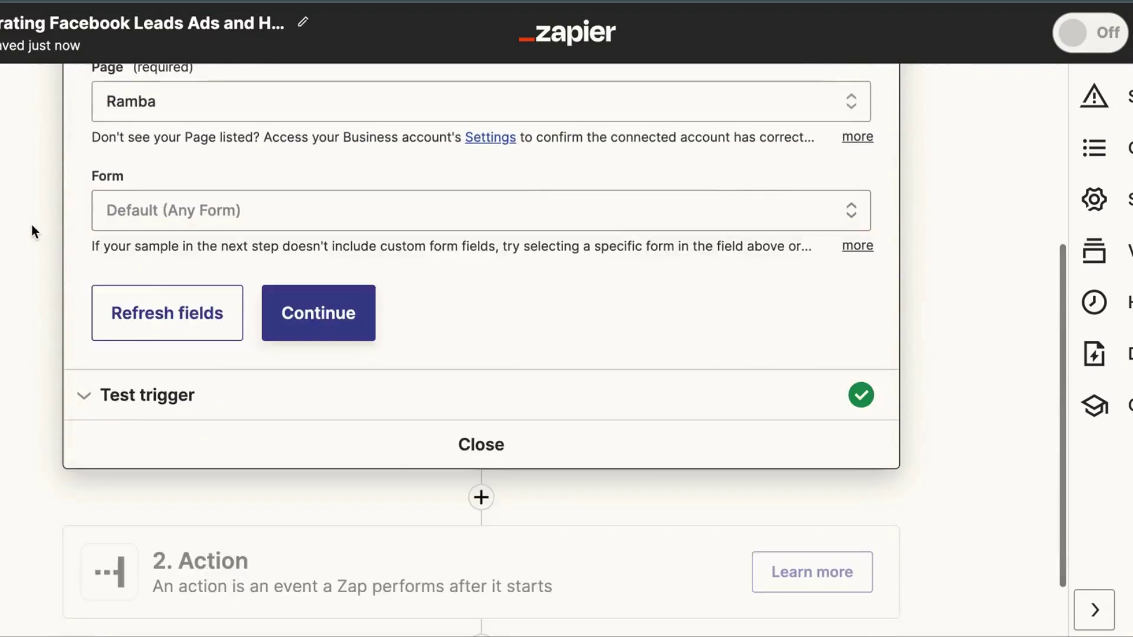
Refresh the trigger's fields and check the form choices again, clearing any form selection.
scroll(32, 225, up, 2)
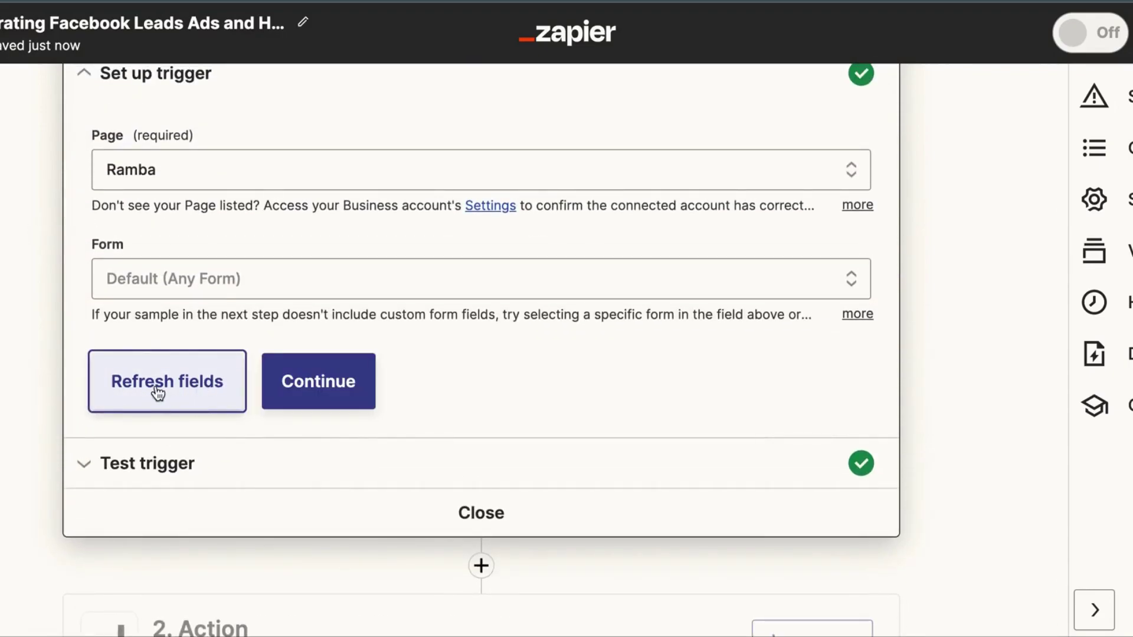
click(185, 271)
scroll(195, 448, down, 3)
scroll(208, 469, down, 3)
click(318, 551)
click(283, 601)
Refresh the trigger's fields once more, look through all listed forms and leave the form unspecified.
click(200, 245)
click(228, 118)
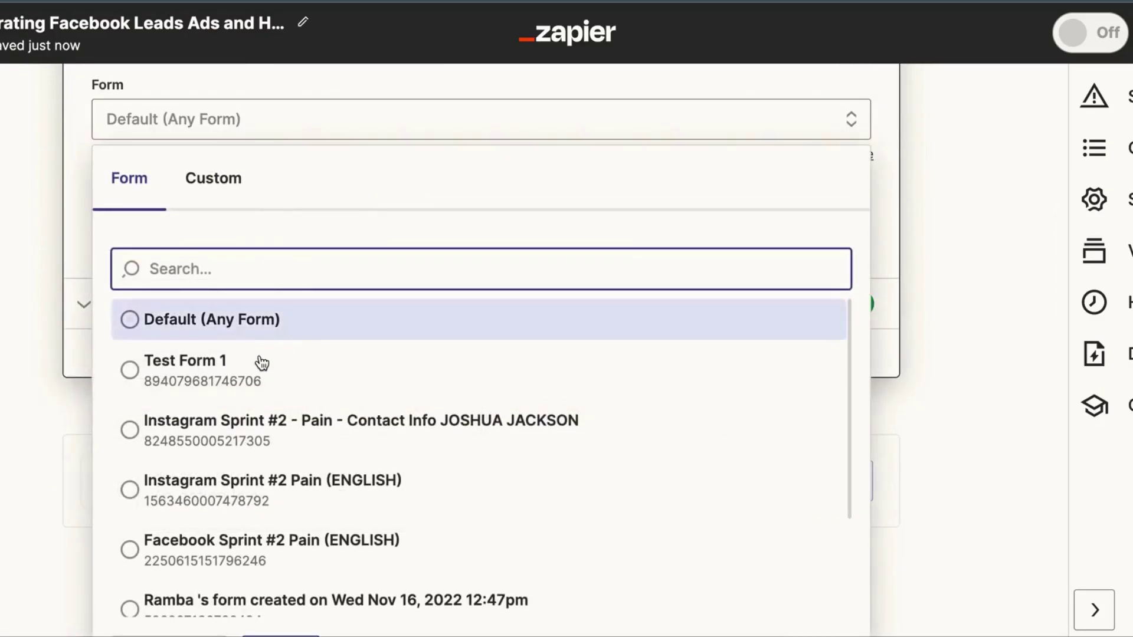
scroll(263, 365, down, 5)
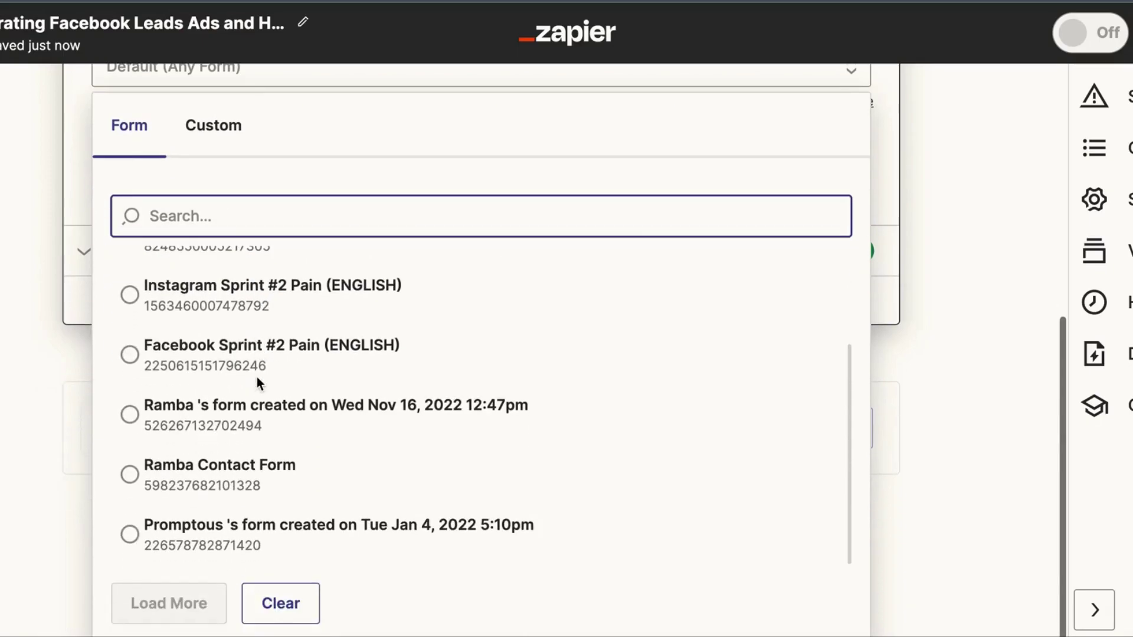
scroll(192, 274, up, 5)
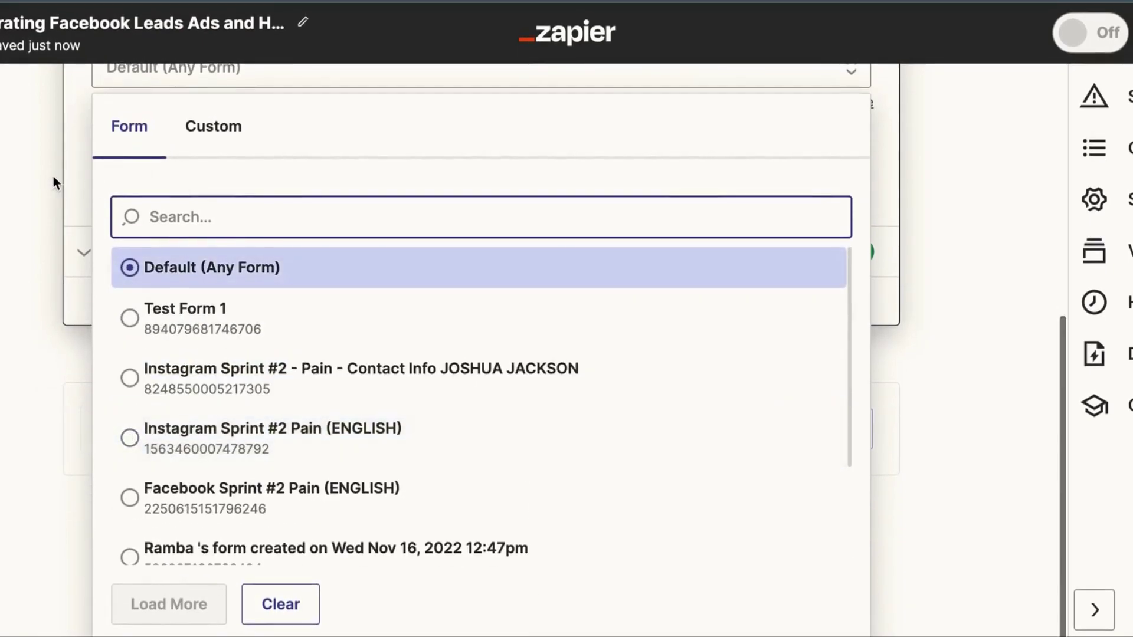
scroll(53, 176, up, 5)
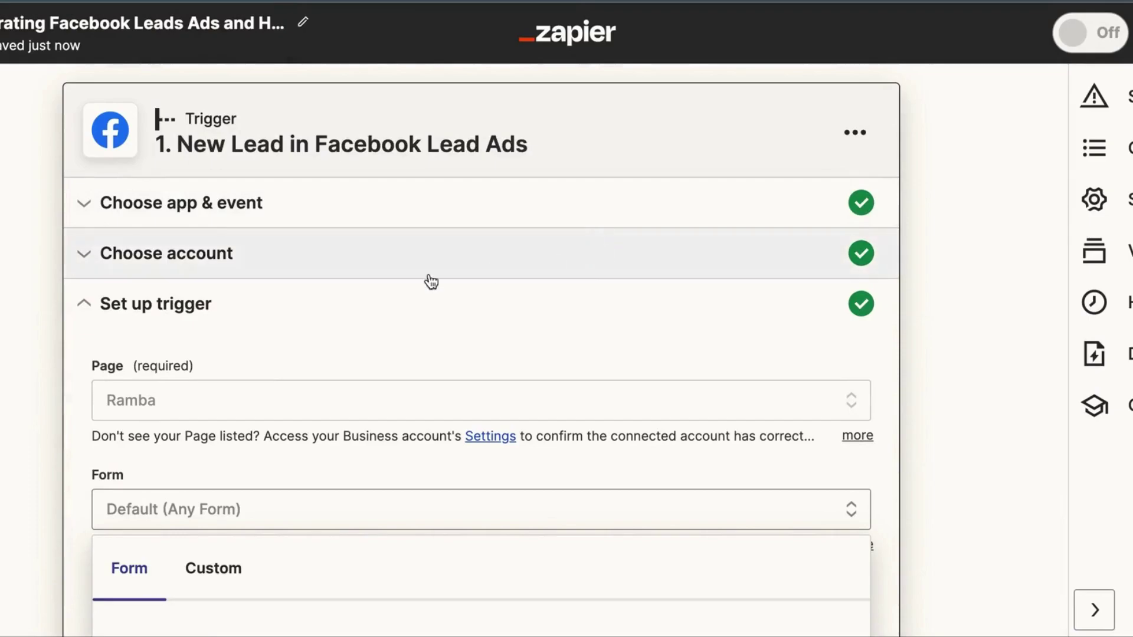
scroll(152, 299, down, 5)
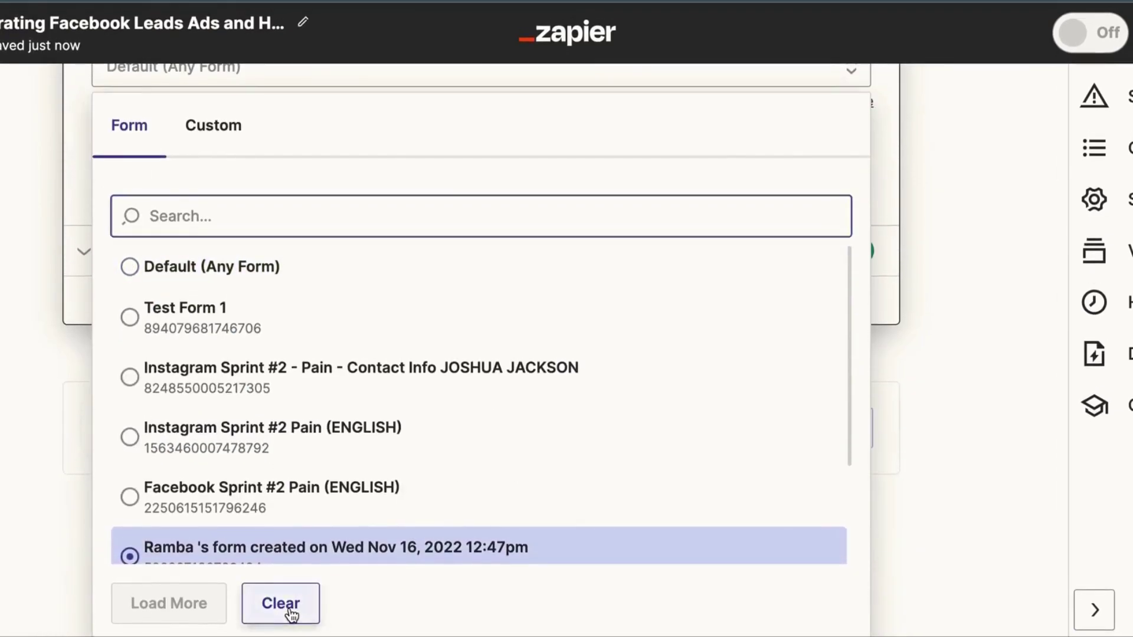
click(289, 607)
Return to the trigger test and check which sample leads are available, keeping Lead G selected.
click(188, 297)
scroll(215, 567, down, 2)
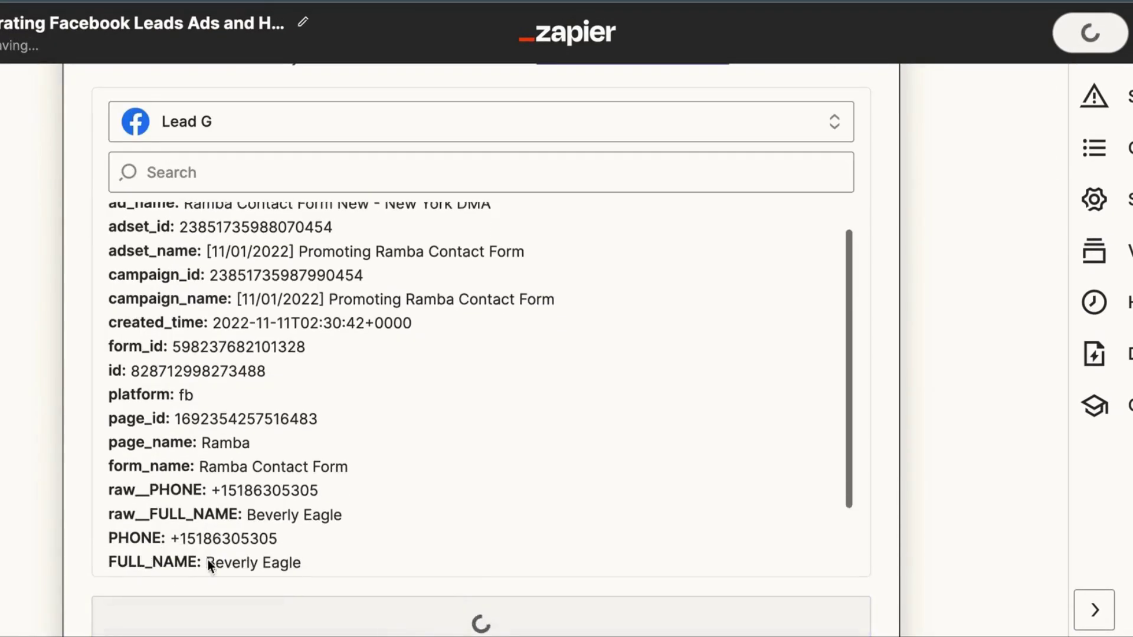
click(248, 137)
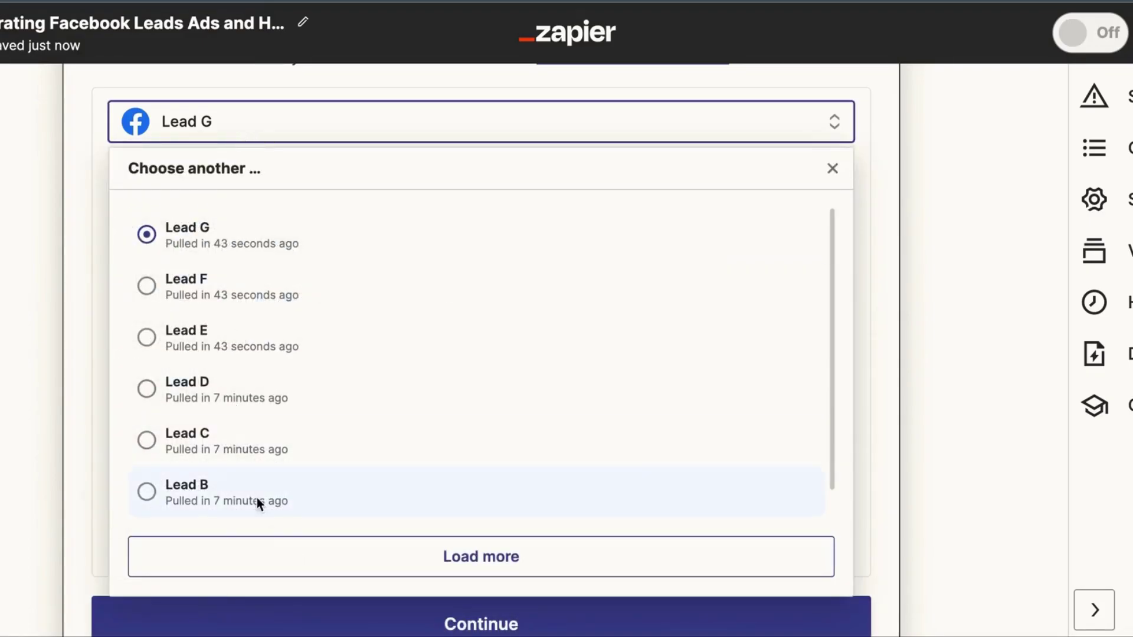
click(91, 334)
scroll(91, 334, up, 6)
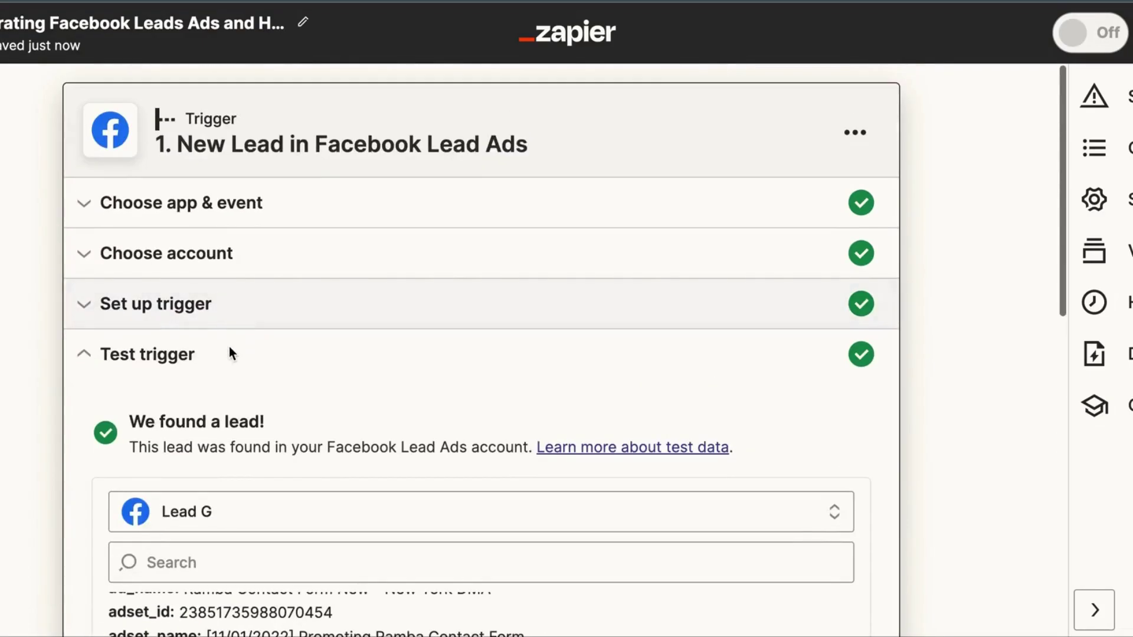
Go back to the trigger setup and browse the form choices to the end, clearing the form selection.
click(222, 308)
click(218, 441)
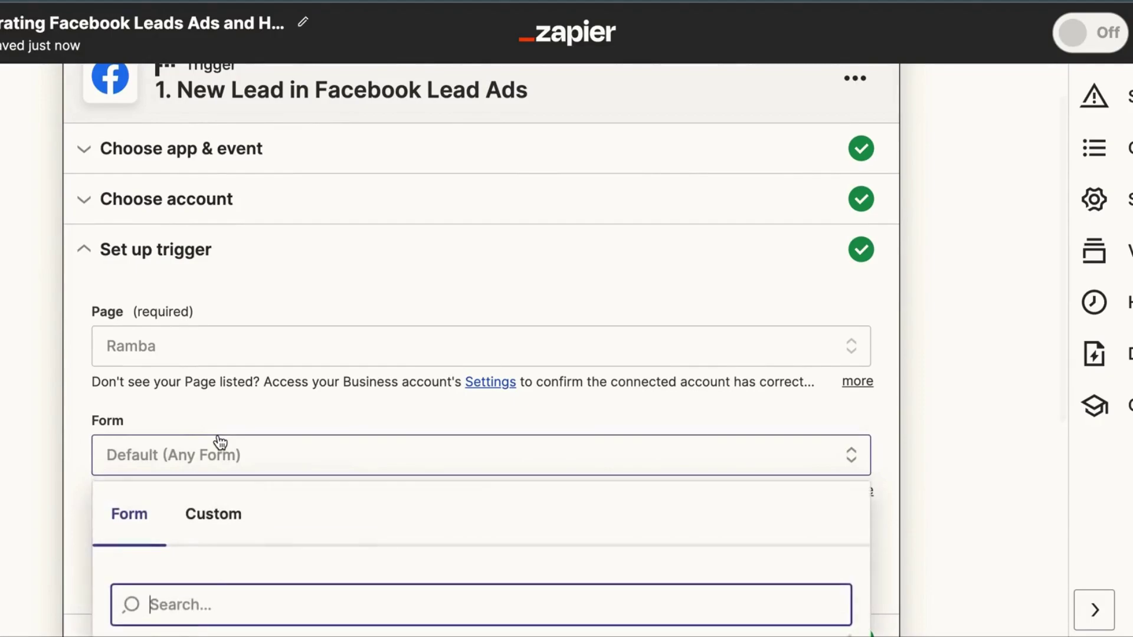
scroll(220, 430, down, 2)
click(222, 435)
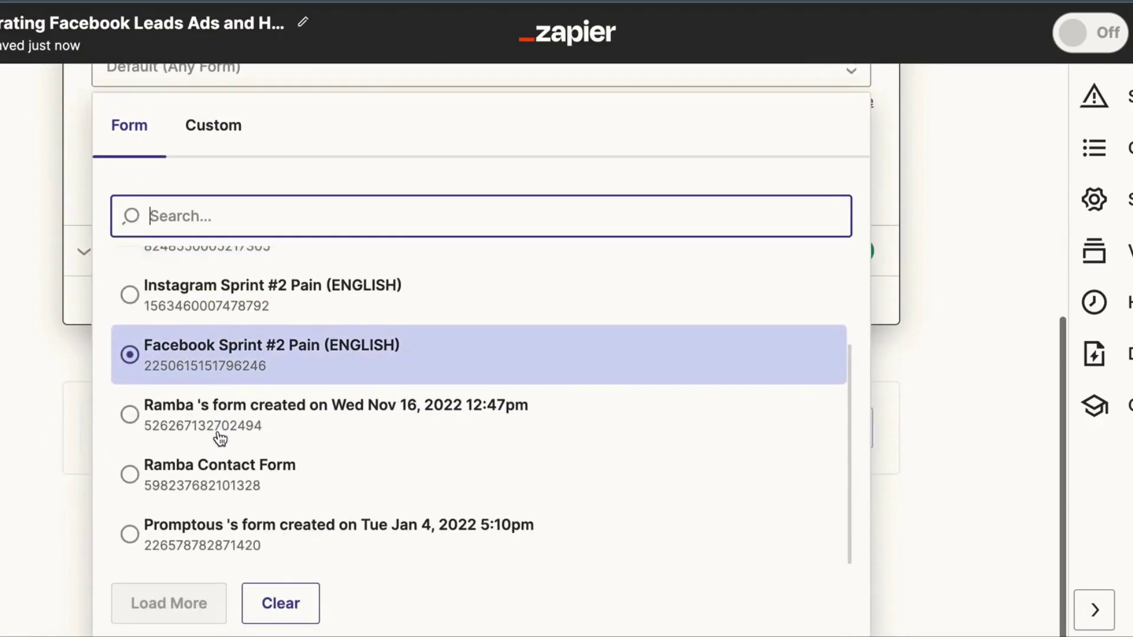
click(260, 527)
click(278, 602)
Refresh the fields again and recheck the form choices for the new test form, leaving Default (Any Form).
click(140, 227)
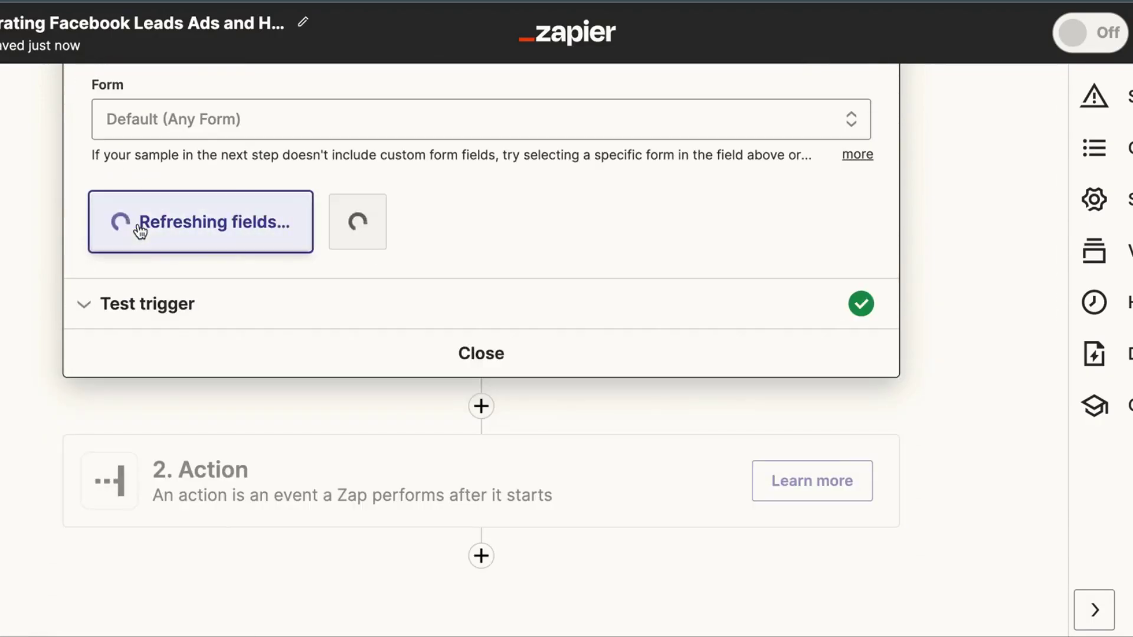
click(168, 127)
scroll(212, 402, down, 2)
scroll(212, 402, up, 2)
click(212, 370)
scroll(472, 354, up, 5)
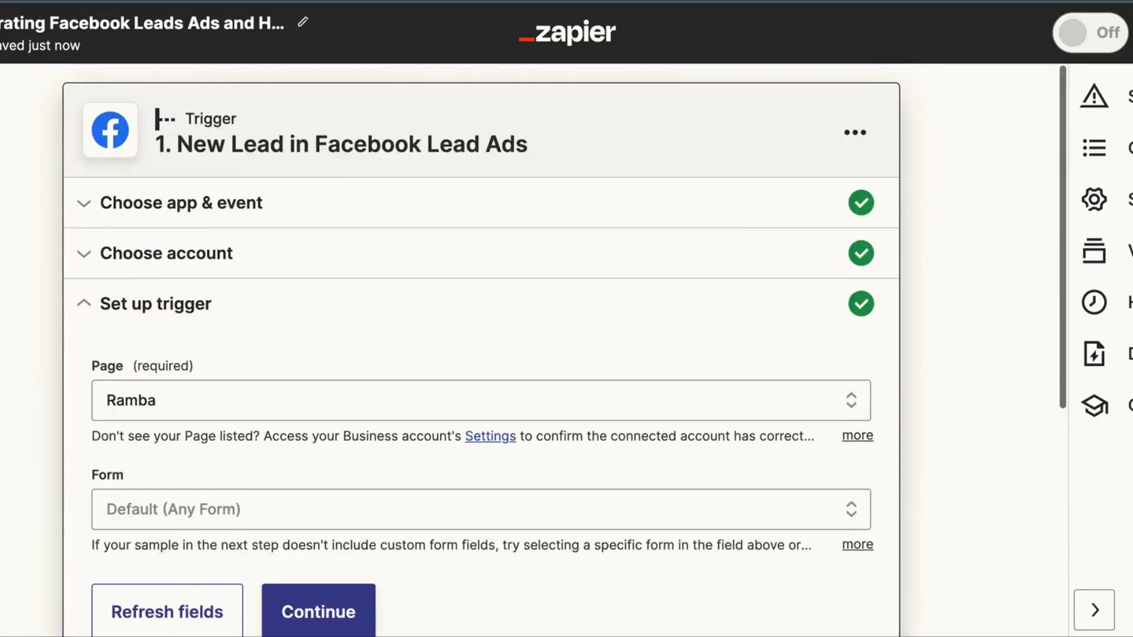
Copy the current Zap's name, "Integrating Facebook Leads Ads and Hubspot".
click(855, 132)
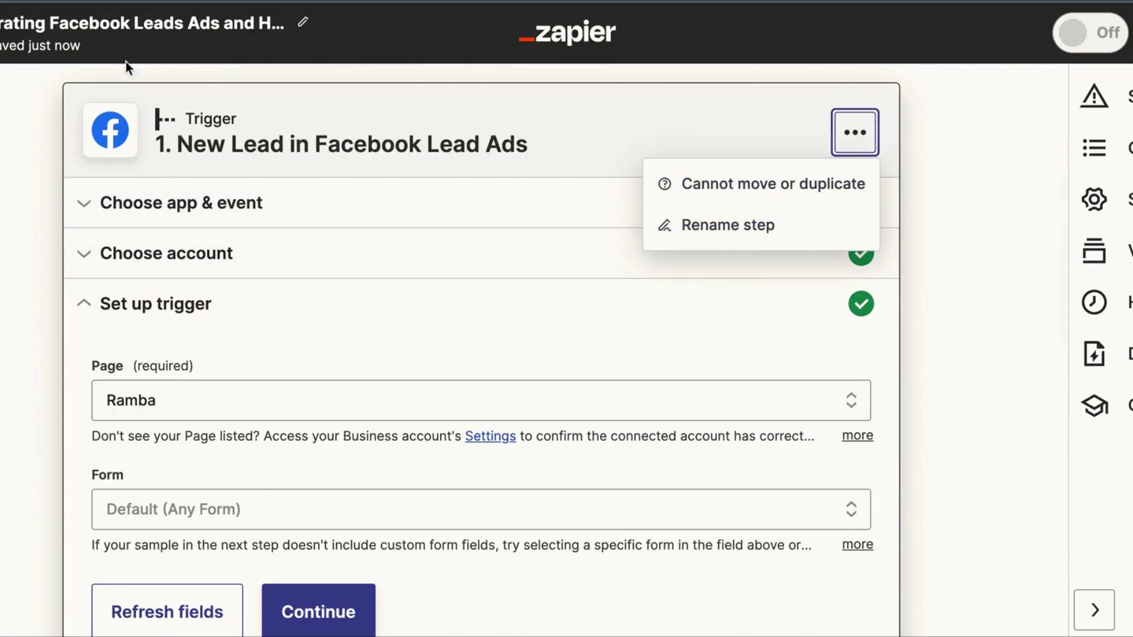
click(232, 31)
key(Return)
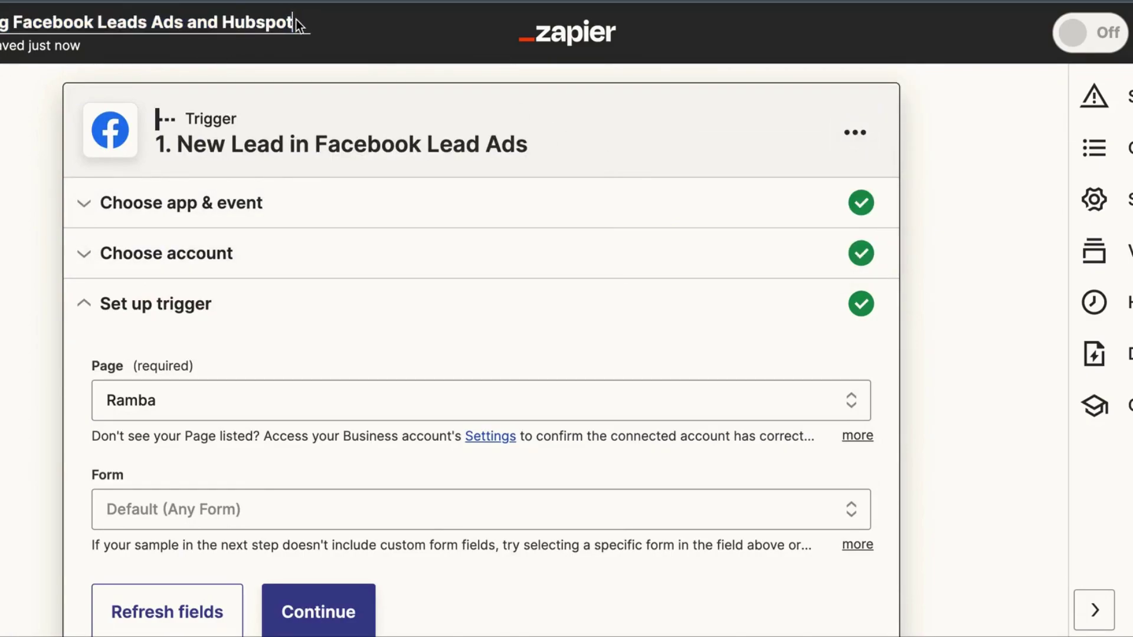
click(286, 22)
key(ctrl+c)
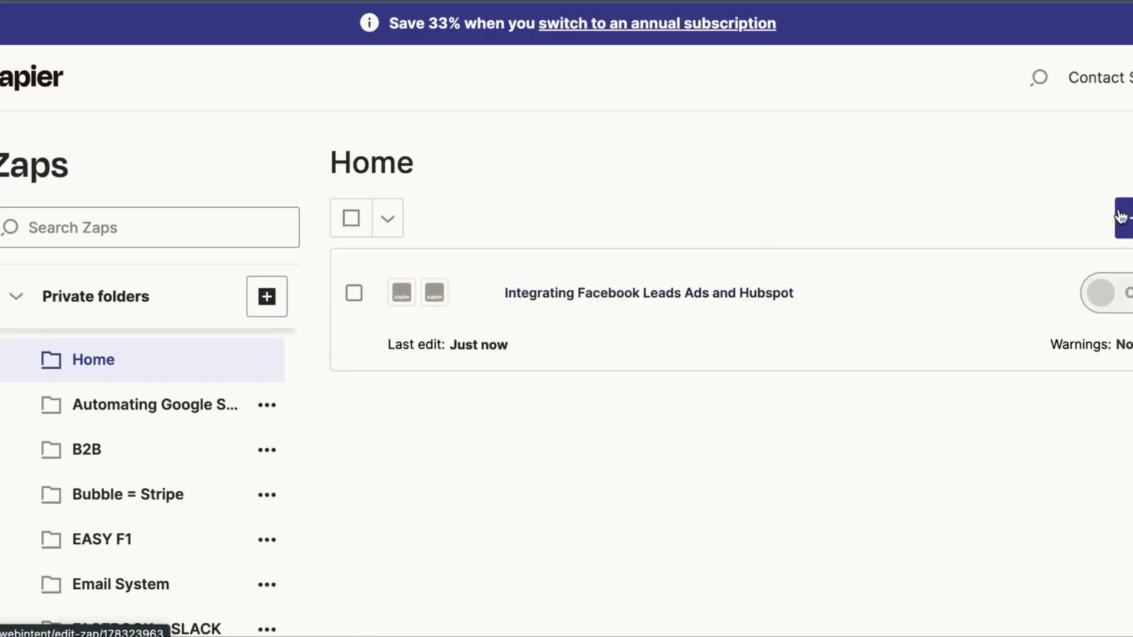
Create a new Zap from the Zaps home page and name it "Integrating Facebook Leads Ads and Hubspot 1".
click(1120, 216)
click(670, 242)
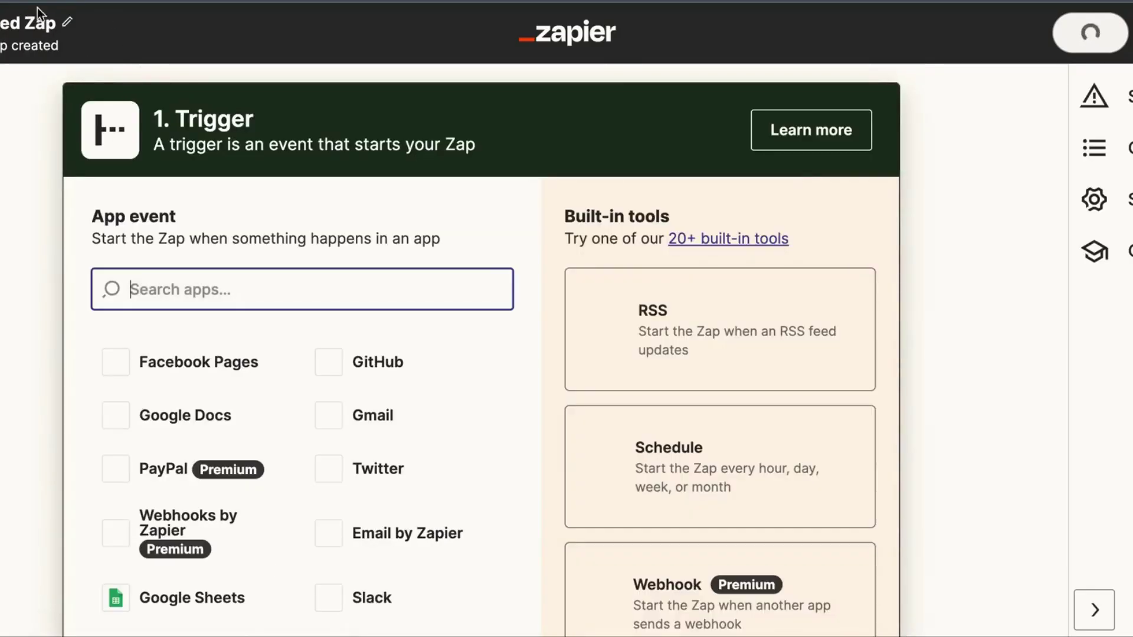
click(106, 18)
key(ctrl+v)
text(1)
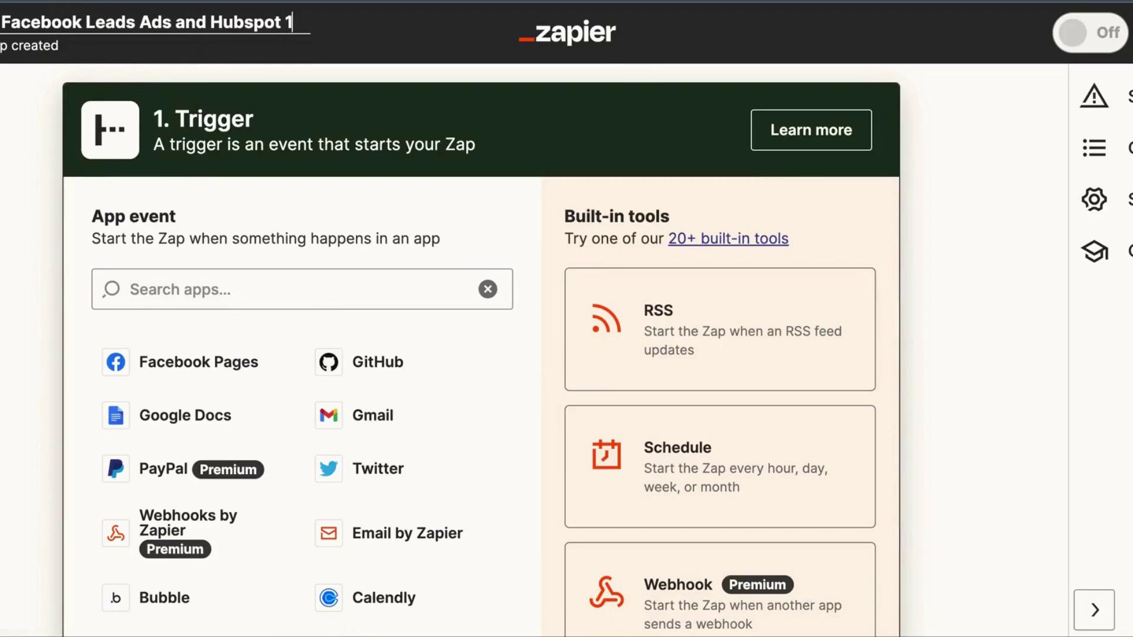
Set the Zap's trigger to Facebook Lead Ads with the New Lead event and continue to the account choice.
click(202, 285)
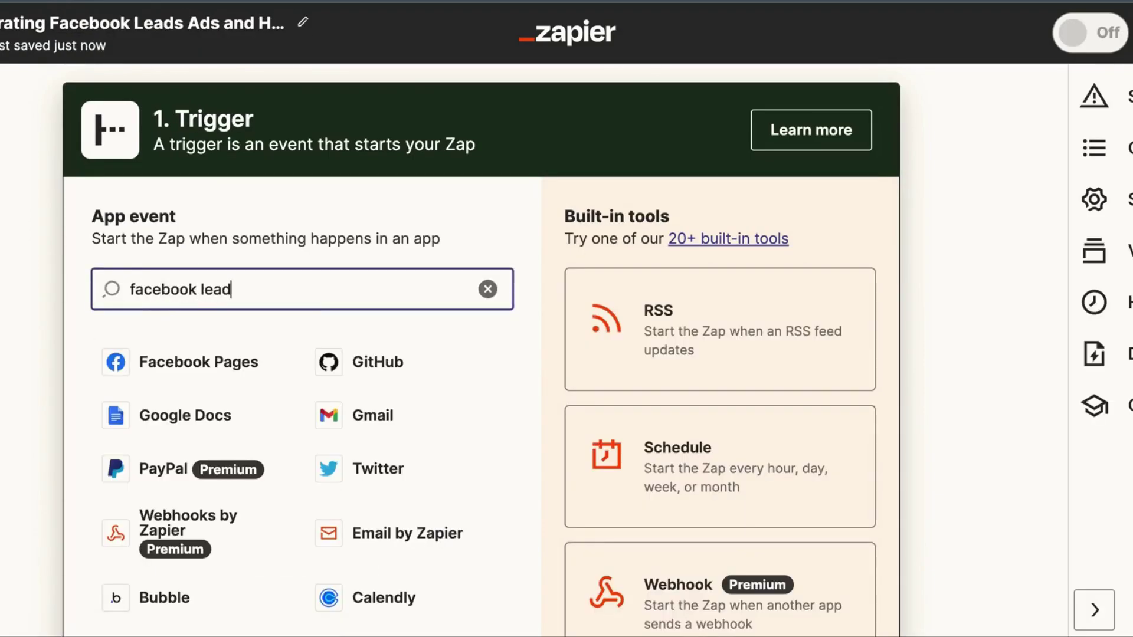
click(215, 363)
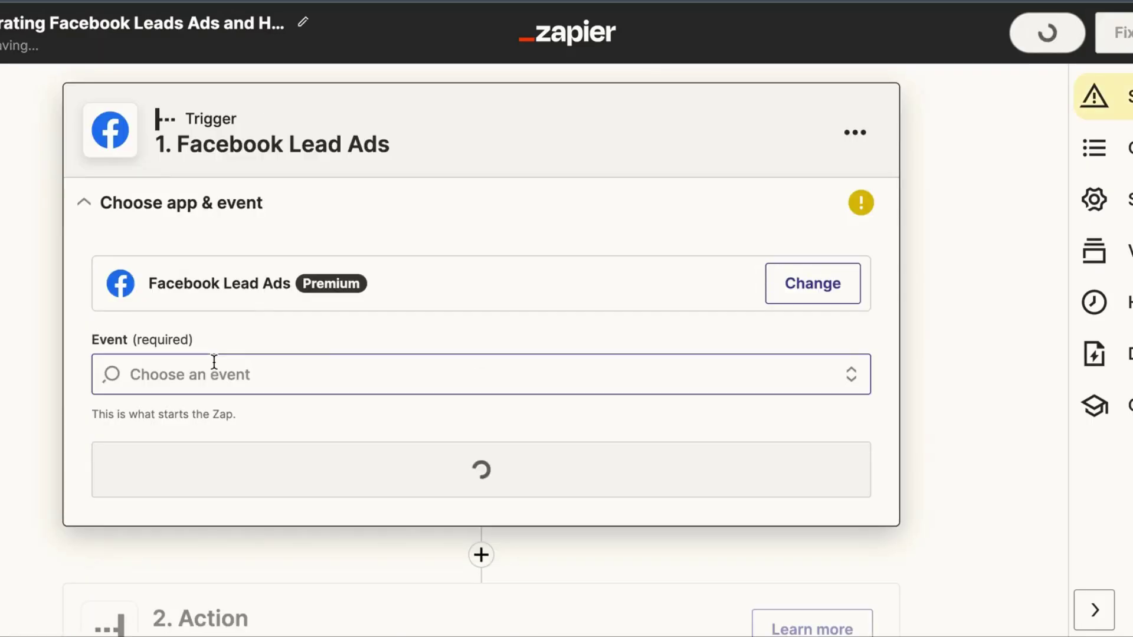
click(243, 377)
click(248, 453)
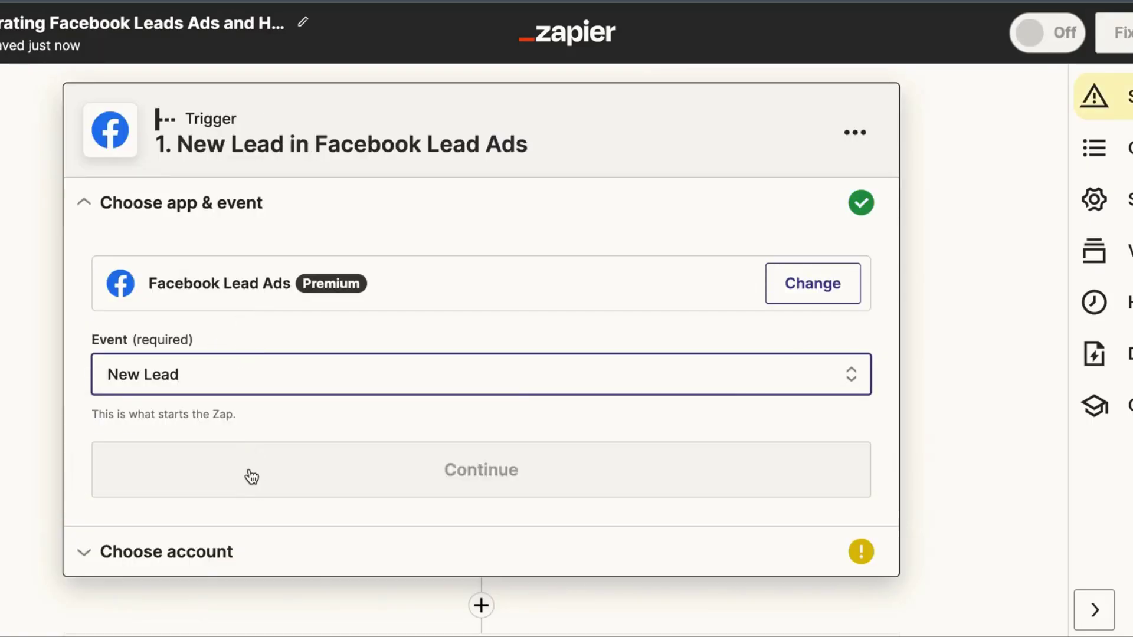
click(250, 472)
Select the existing personal Facebook Lead Ads account for the trigger and continue to the trigger setup.
click(229, 352)
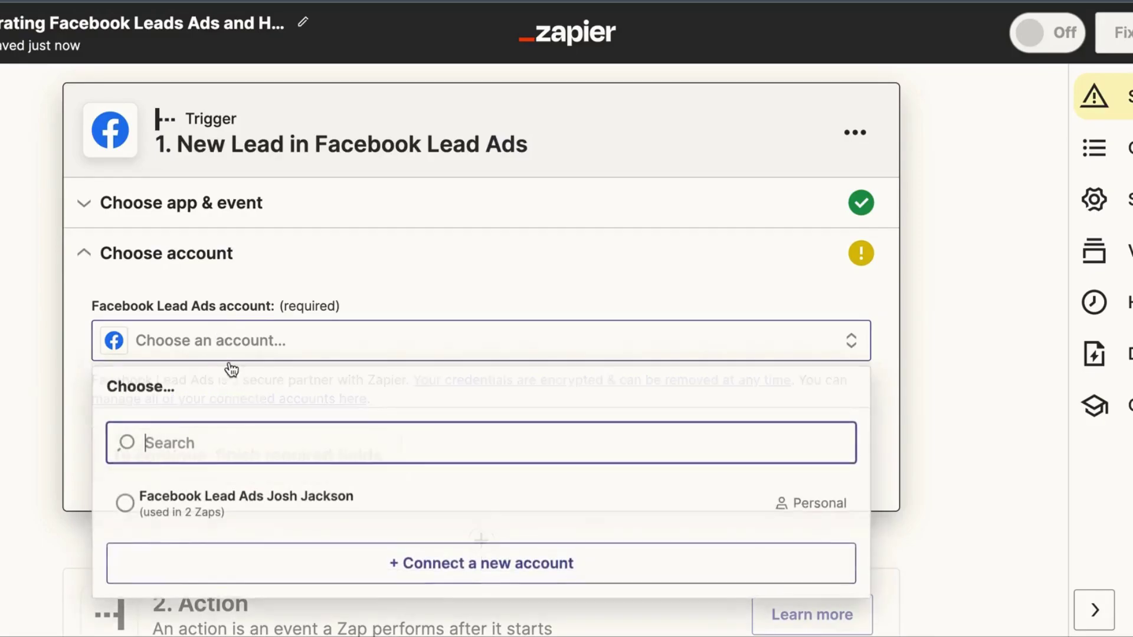
click(246, 515)
click(191, 466)
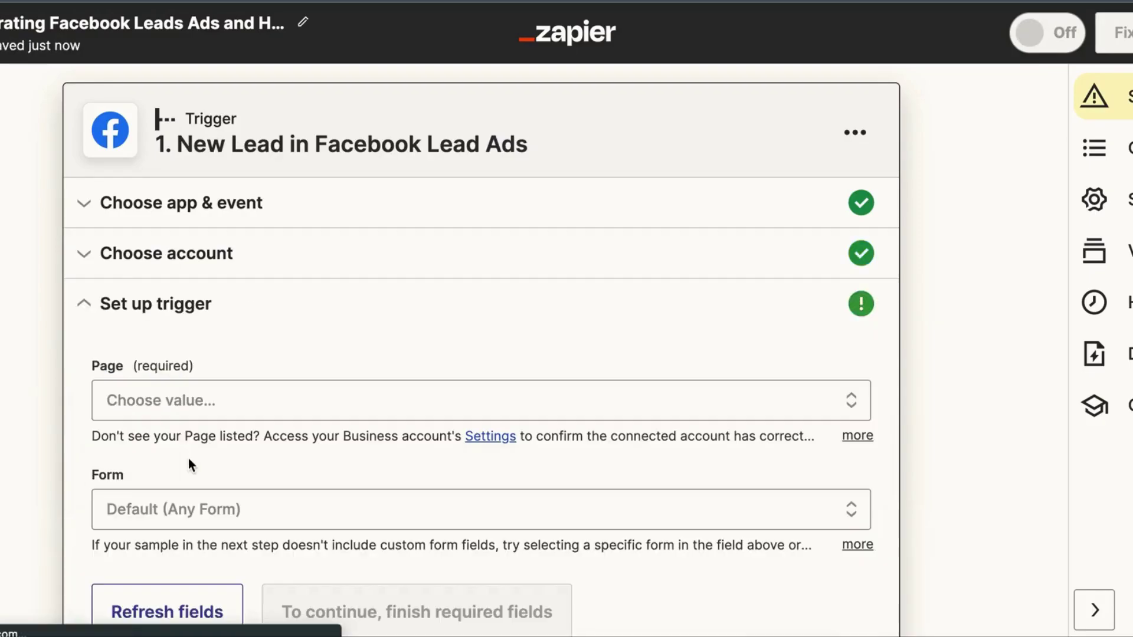
Set the trigger's page to Ramba and its form to Test Form 123, then continue to the trigger test.
click(207, 412)
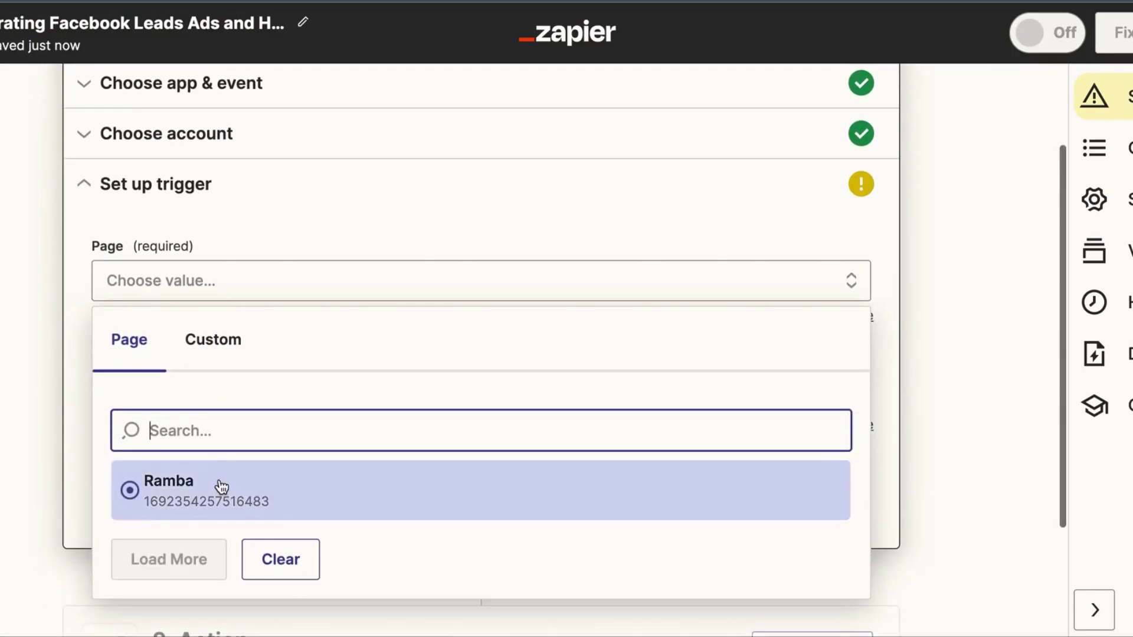
click(222, 487)
click(177, 393)
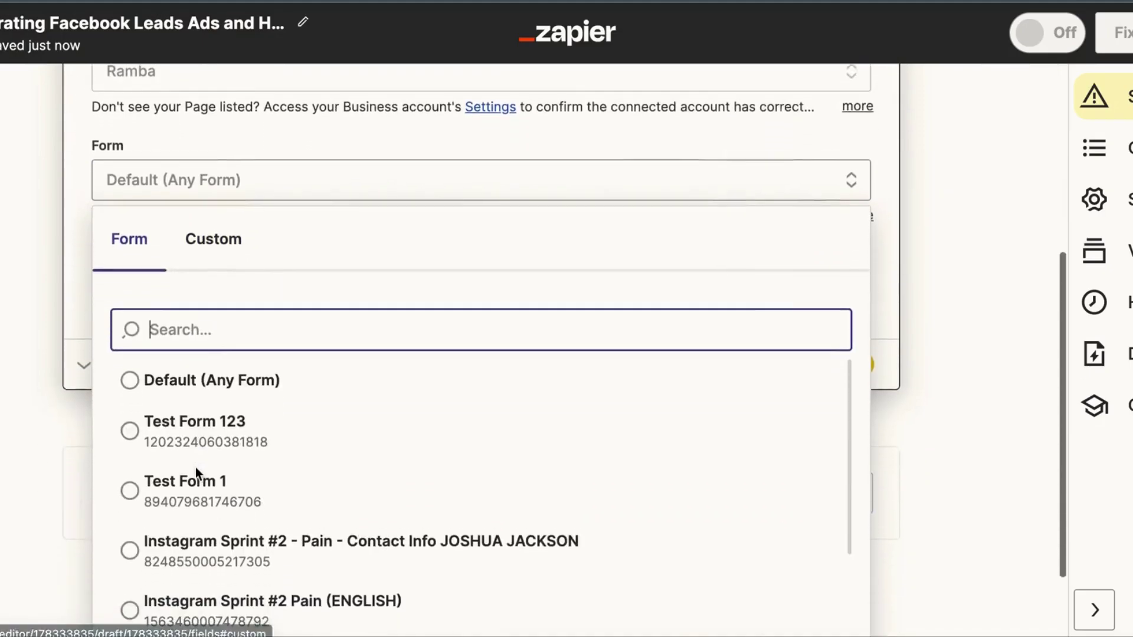
scroll(192, 461, down, 1)
scroll(149, 413, up, 1)
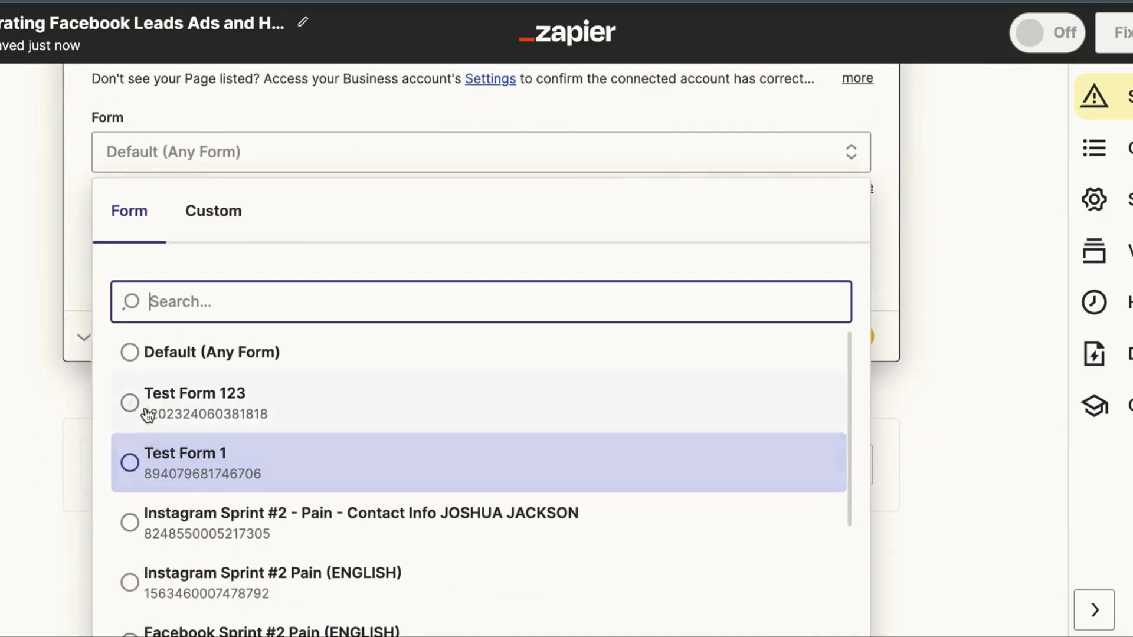
click(149, 408)
click(300, 270)
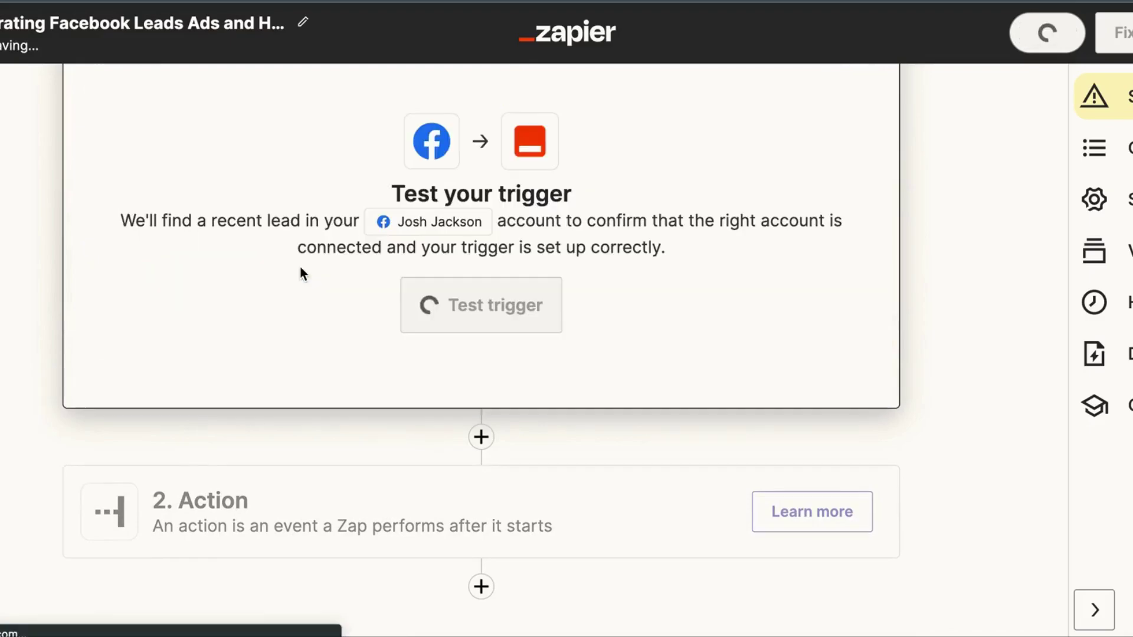
Test the trigger and examine the sample lead's form name, contact details and ad, campaign and platform fields.
click(499, 296)
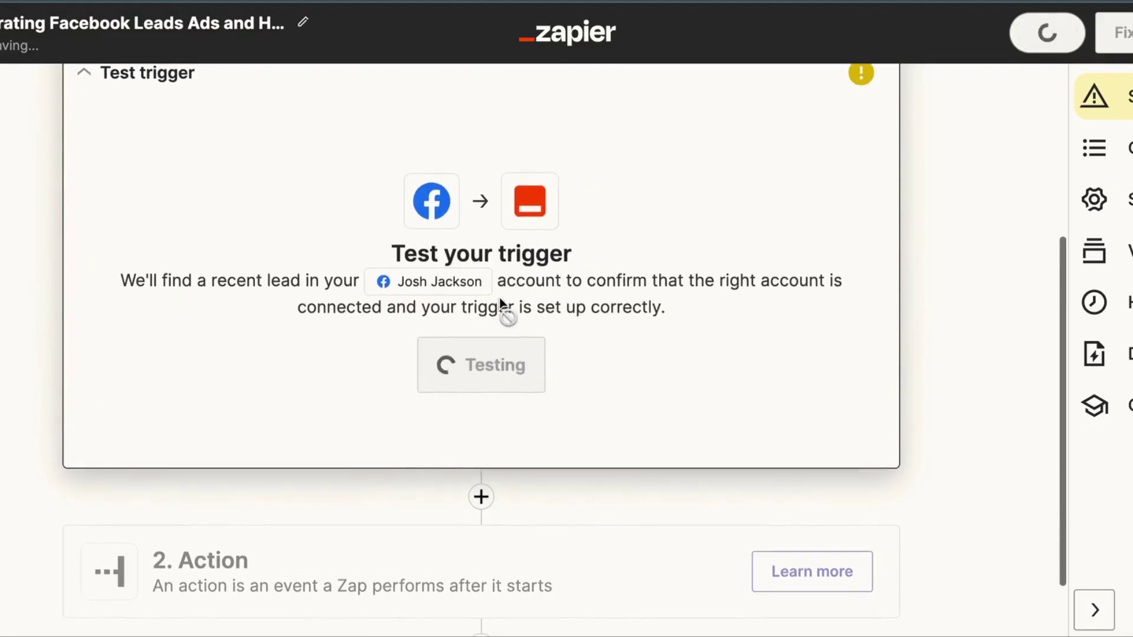
scroll(500, 433, down, 3)
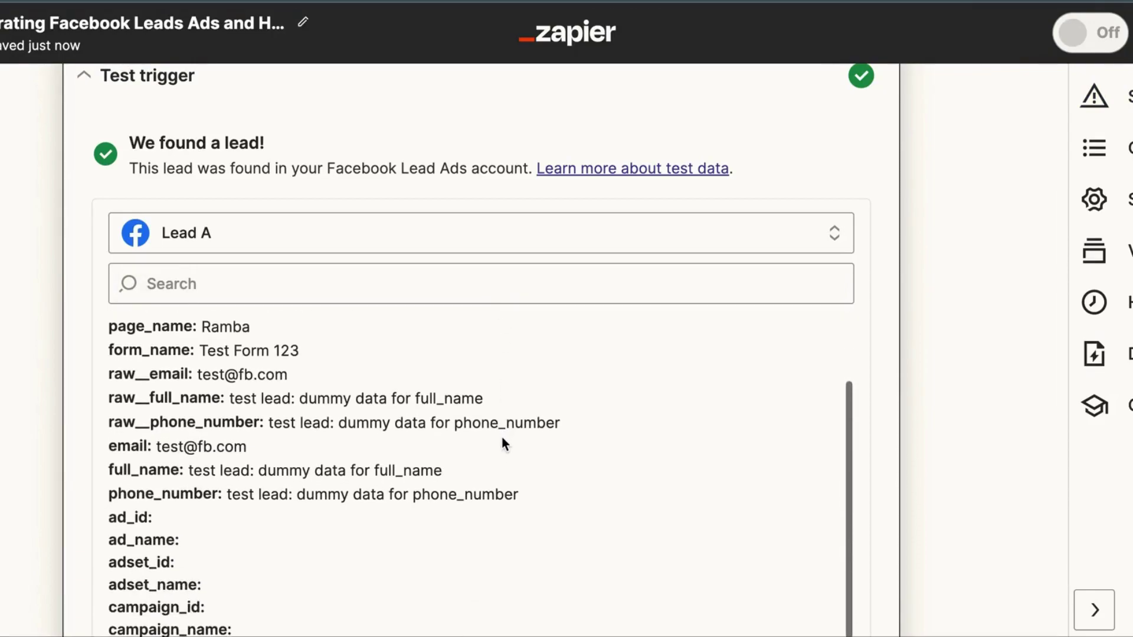
scroll(501, 435, up, 2)
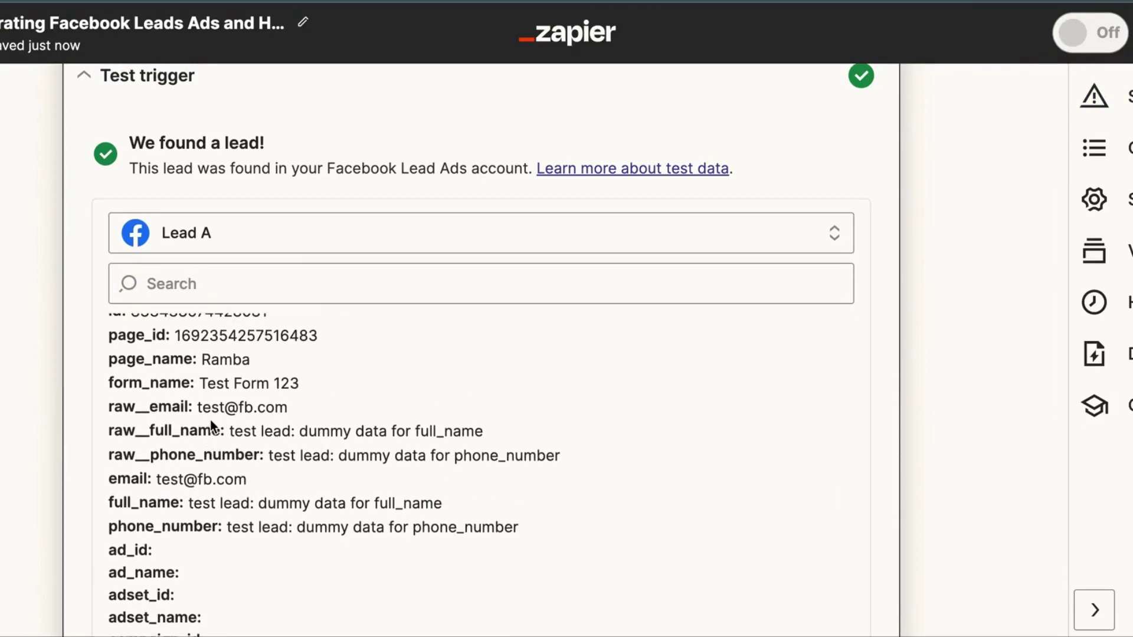
scroll(210, 419, up, 2)
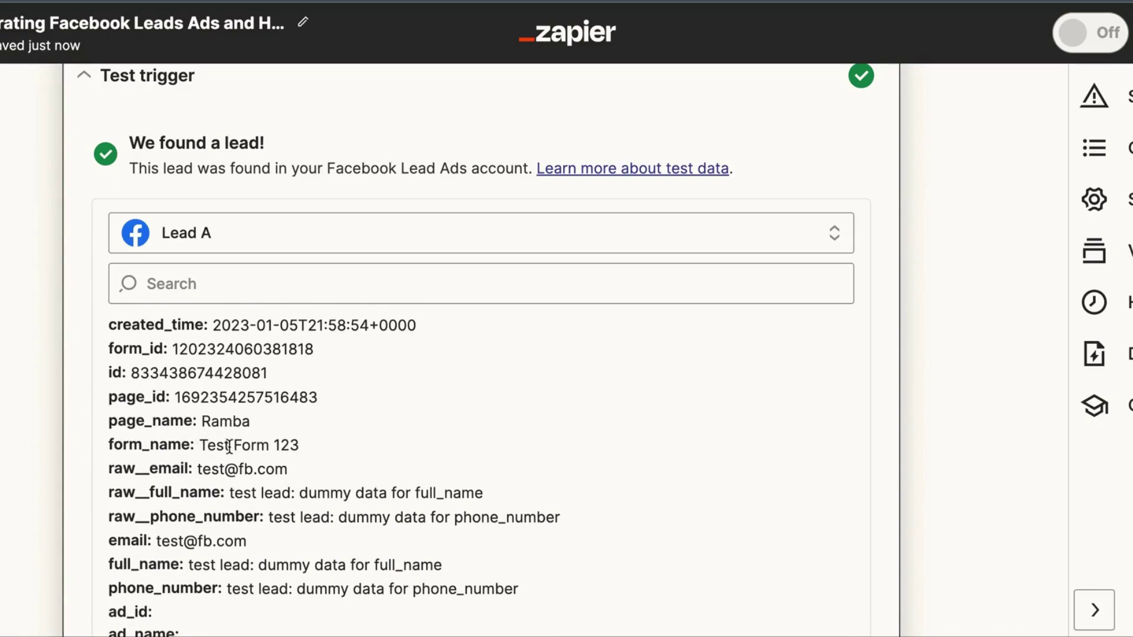
scroll(230, 455, down, 3)
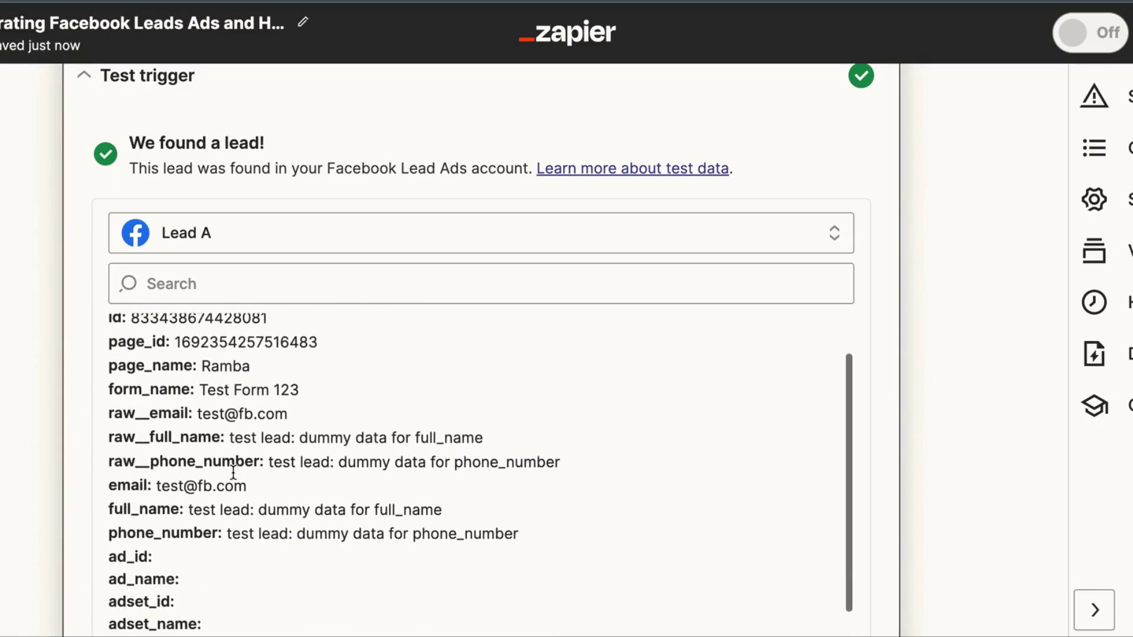
scroll(207, 433, down, 2)
scroll(216, 436, down, 6)
scroll(231, 435, down, 2)
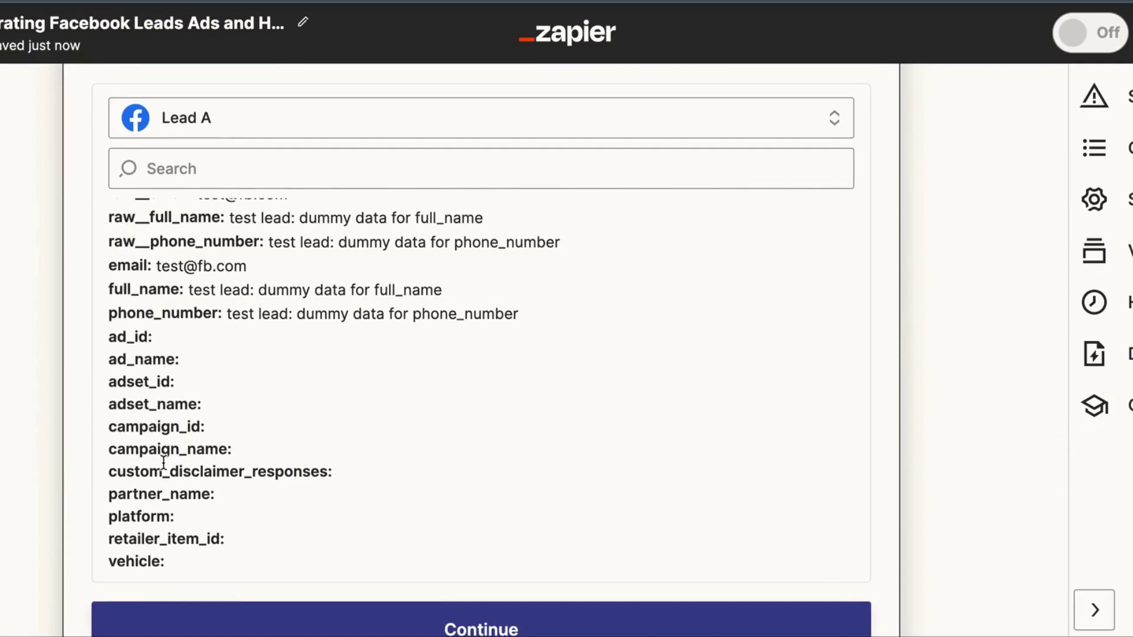
scroll(163, 462, down, 1)
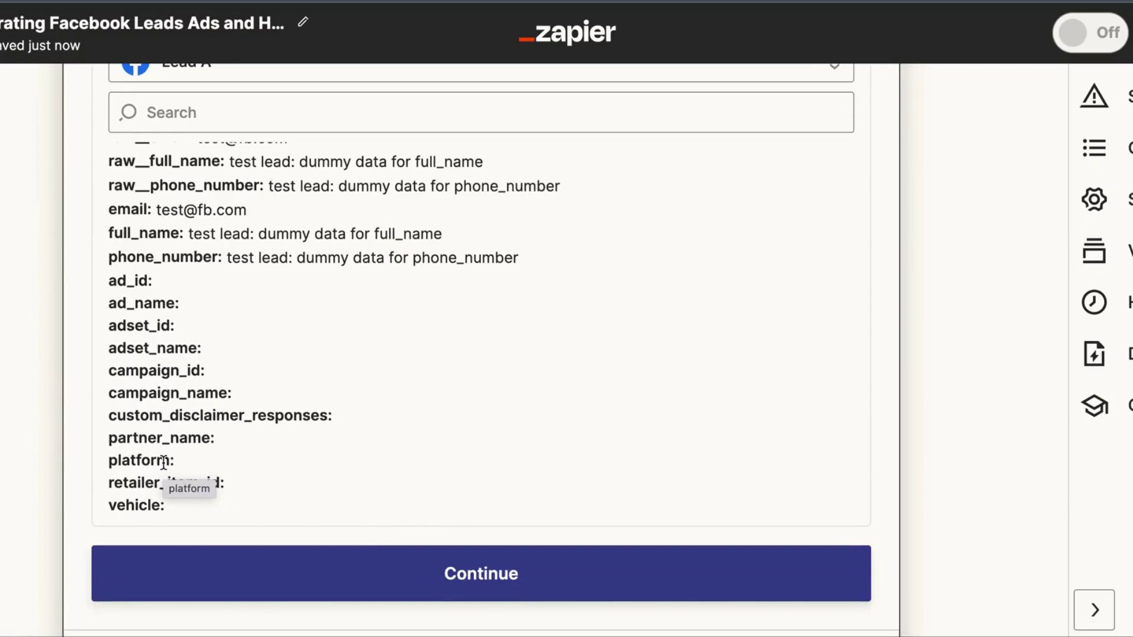
scroll(163, 462, down, 3)
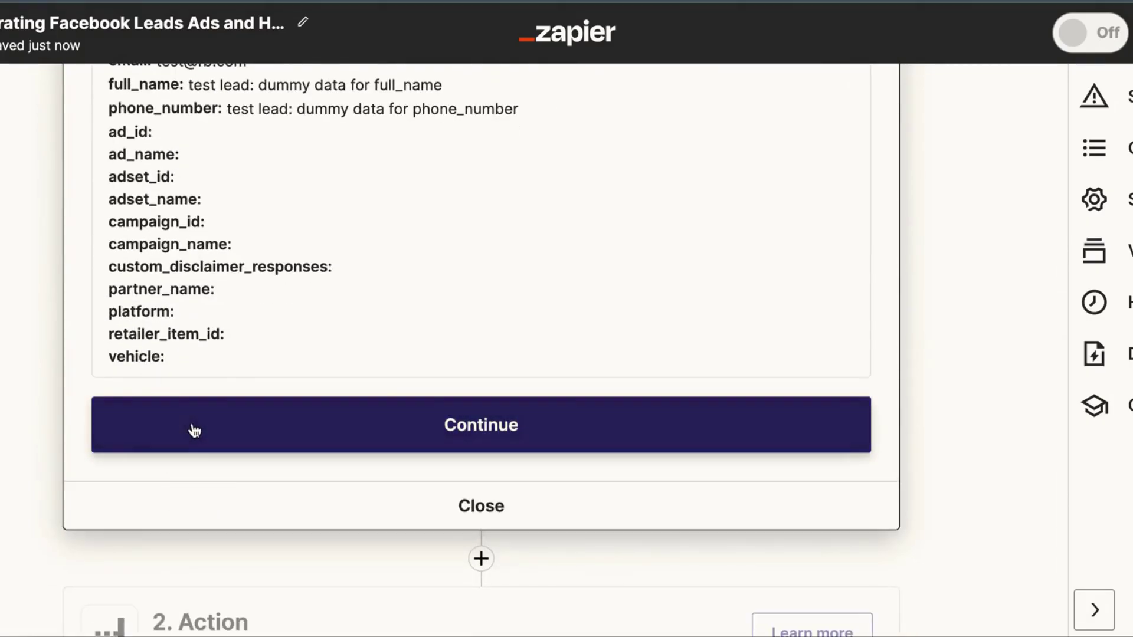
Continue from the trigger and set the action to HubSpot with the Create Contact event.
click(195, 432)
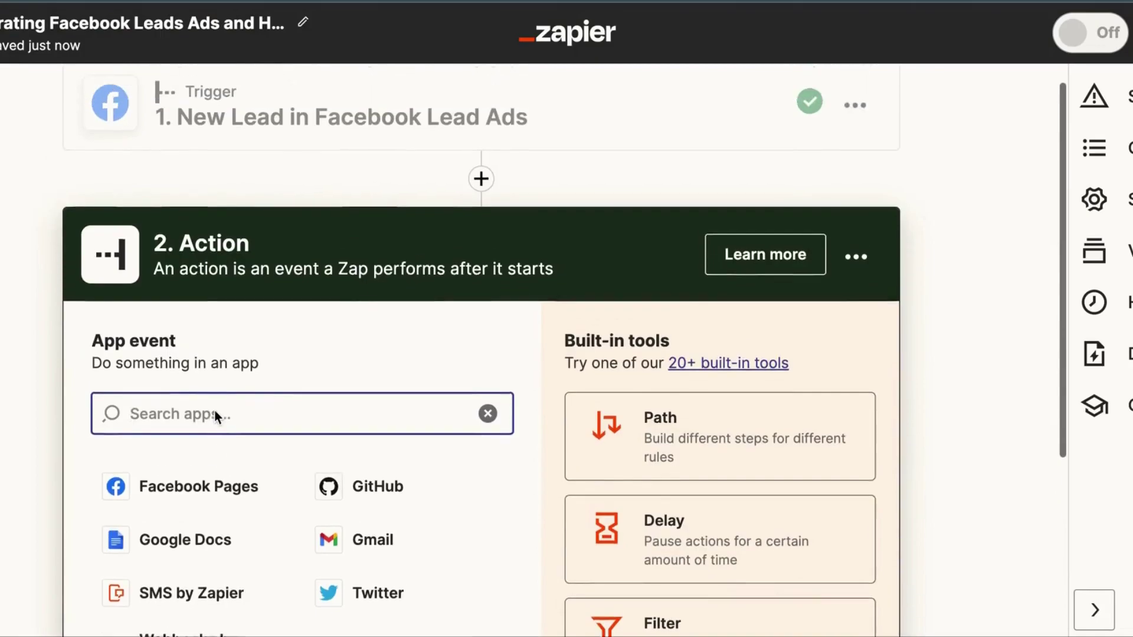
text(hub)
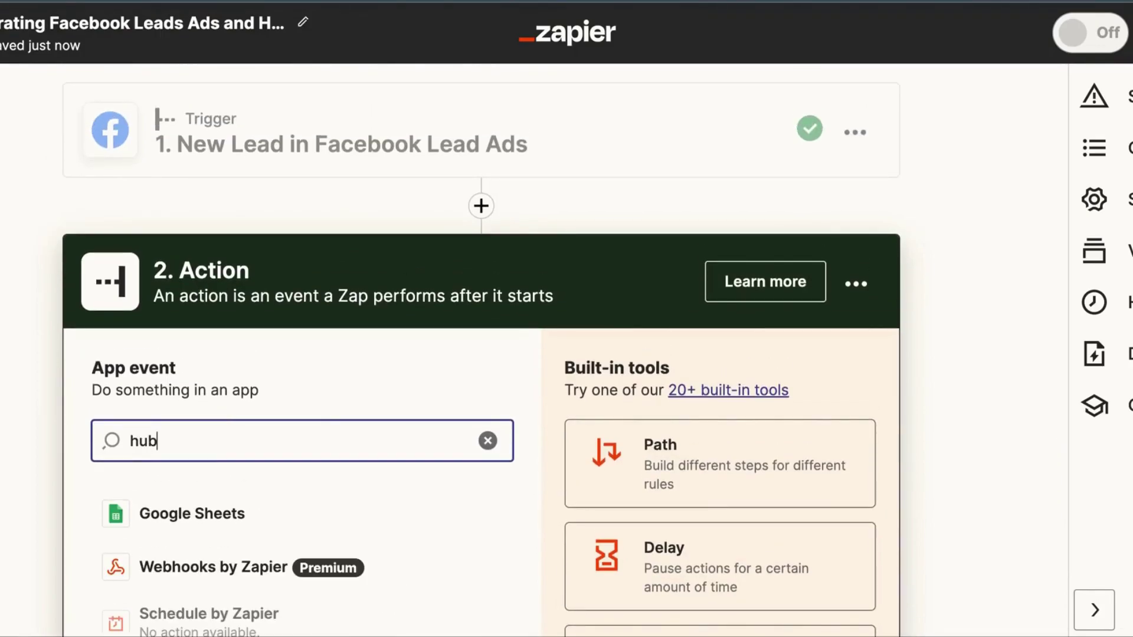
click(272, 511)
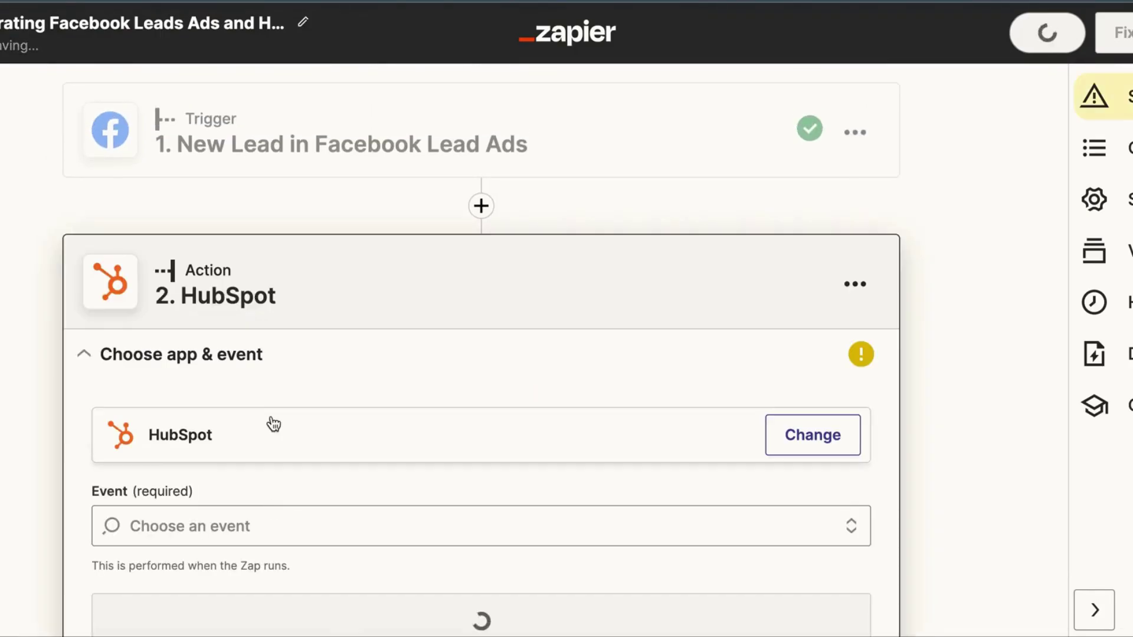
scroll(246, 551, down, 2)
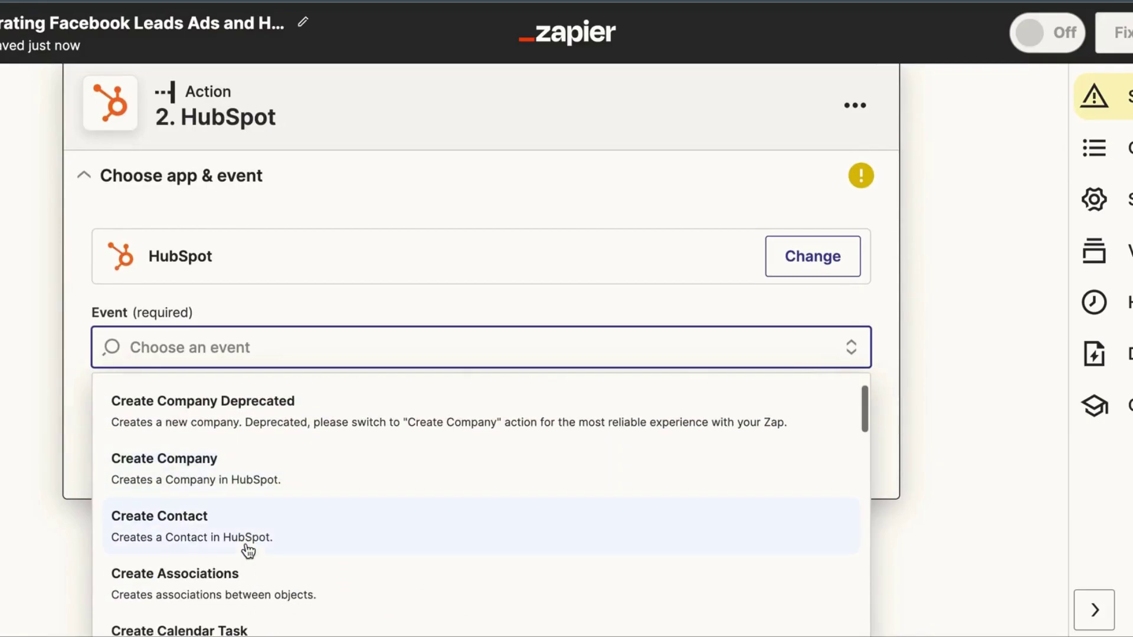
click(245, 549)
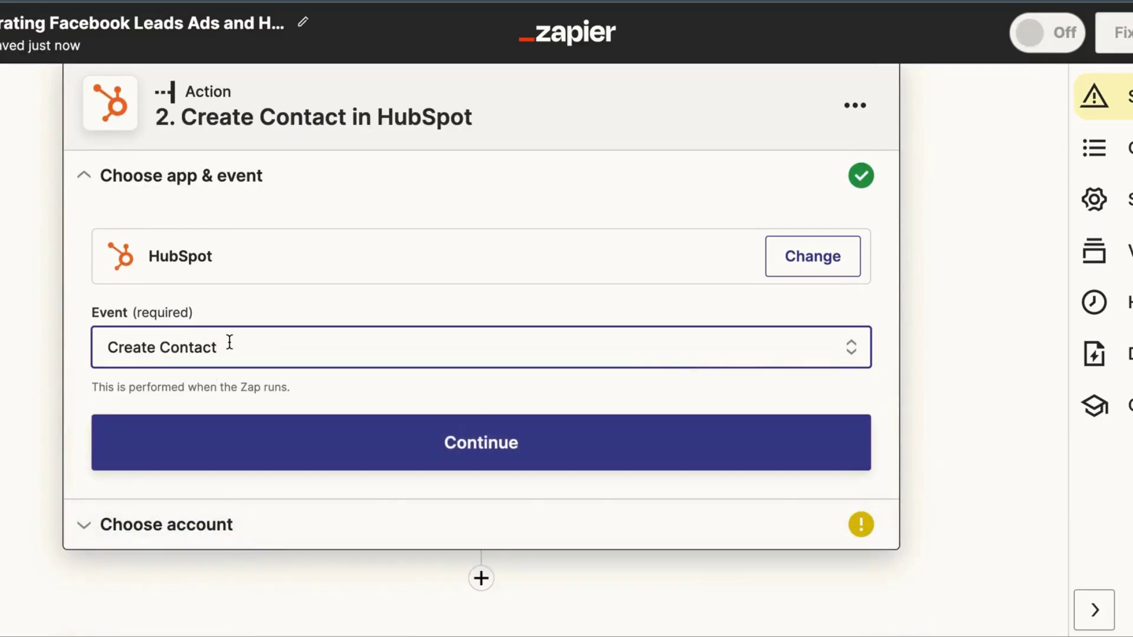
click(227, 344)
scroll(238, 530, down, 1)
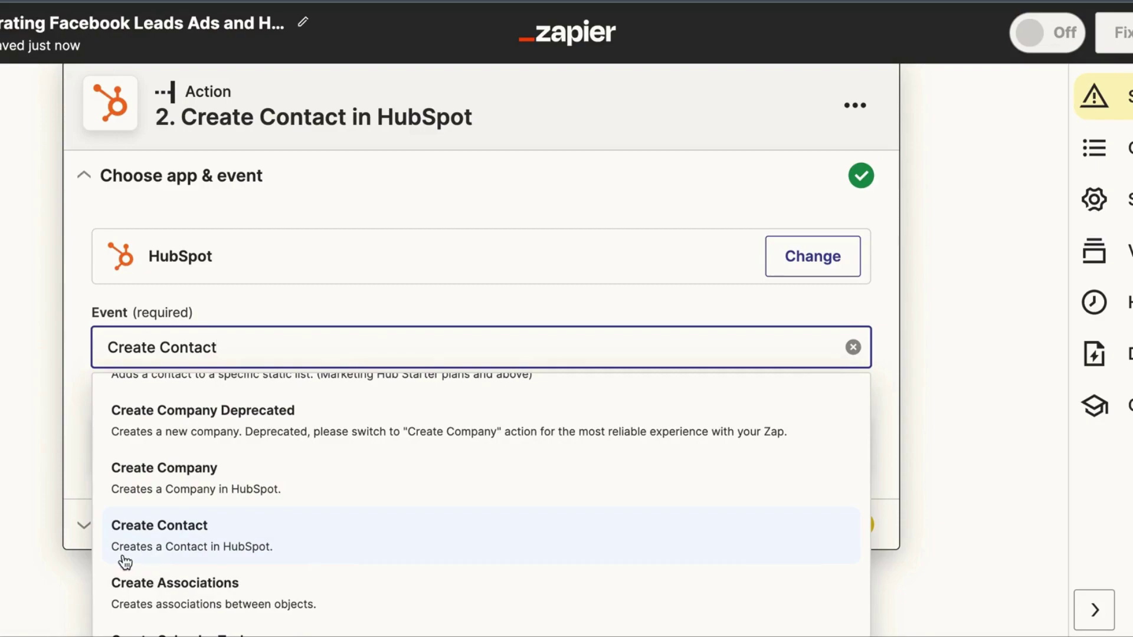
click(263, 543)
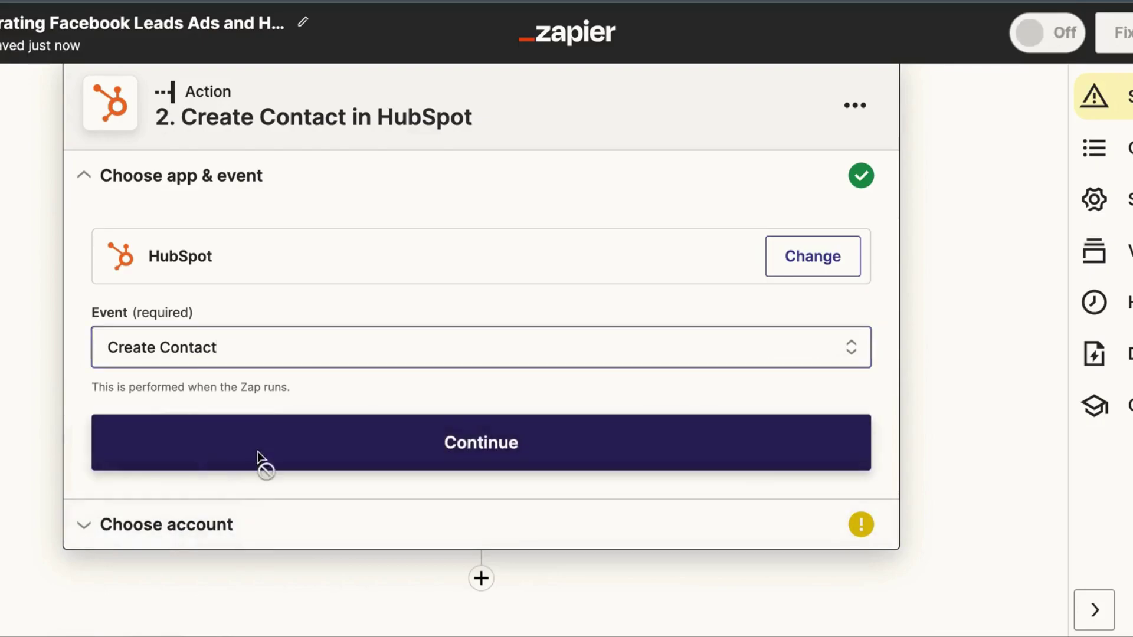
click(258, 458)
Select the "No Code" HubSpot account for the action and continue to the action setup.
click(230, 363)
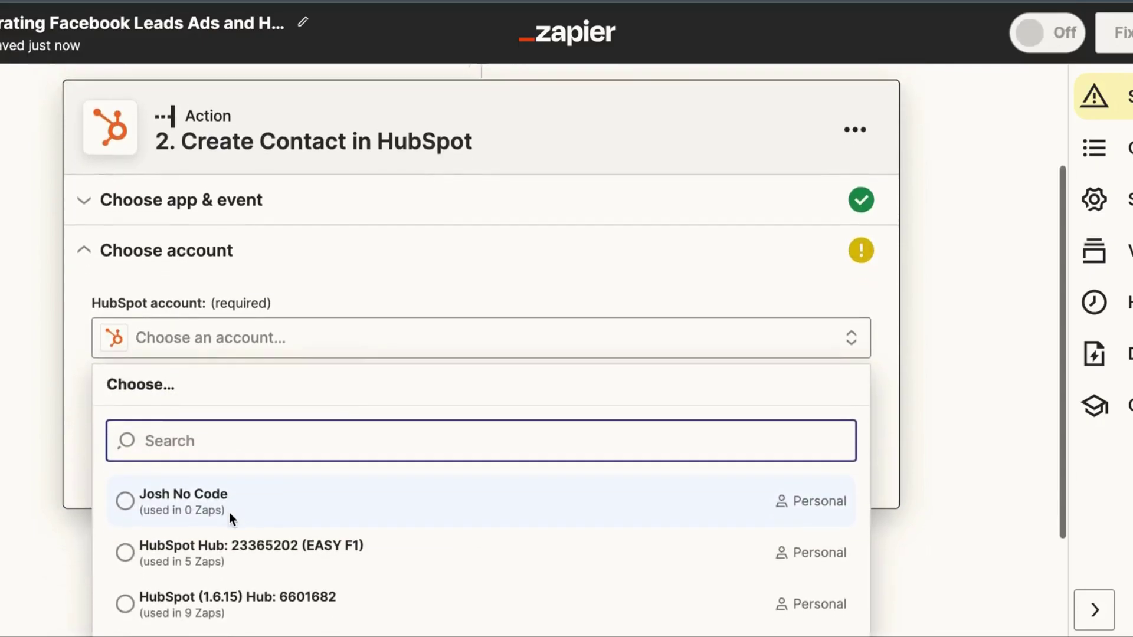
click(228, 495)
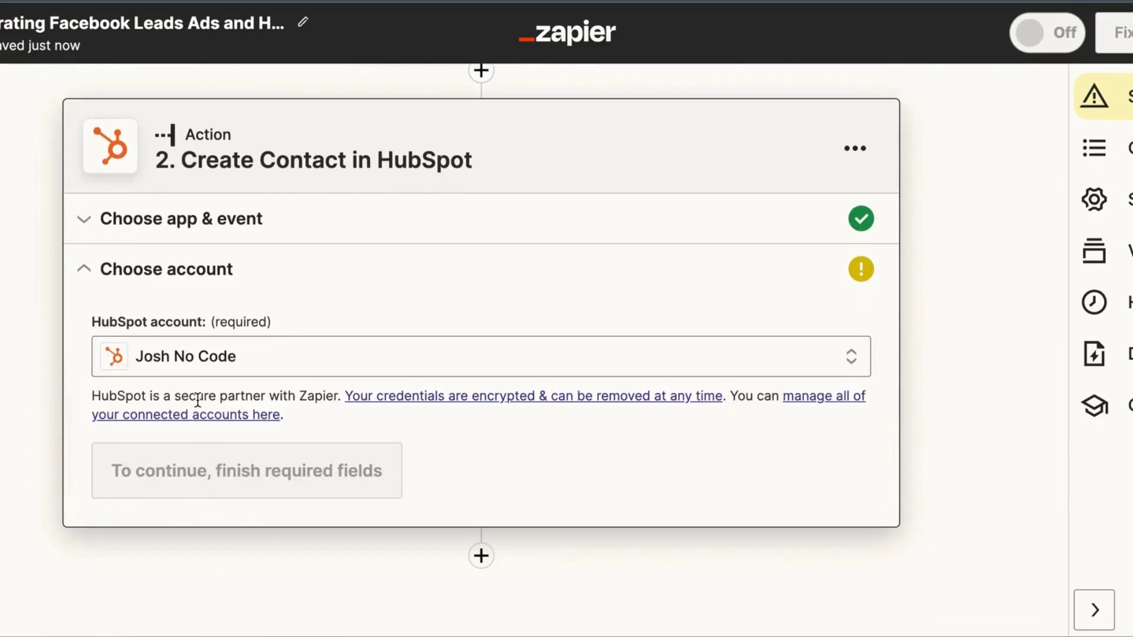
click(170, 477)
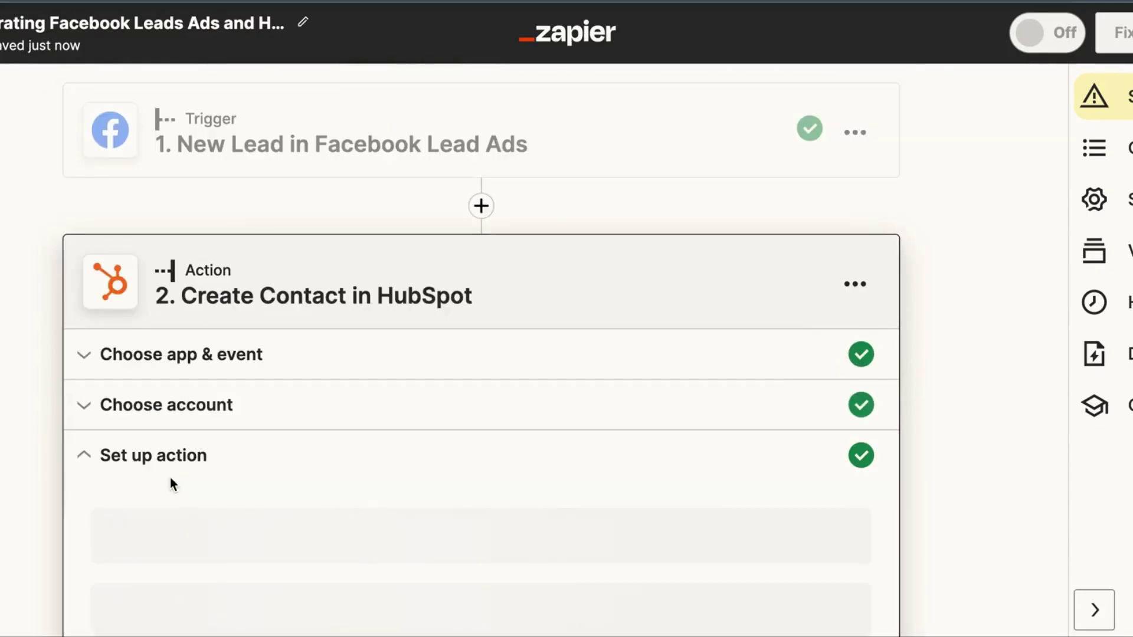
Look through the Create Contact fields and search the page for "first name".
scroll(170, 477, down, 5)
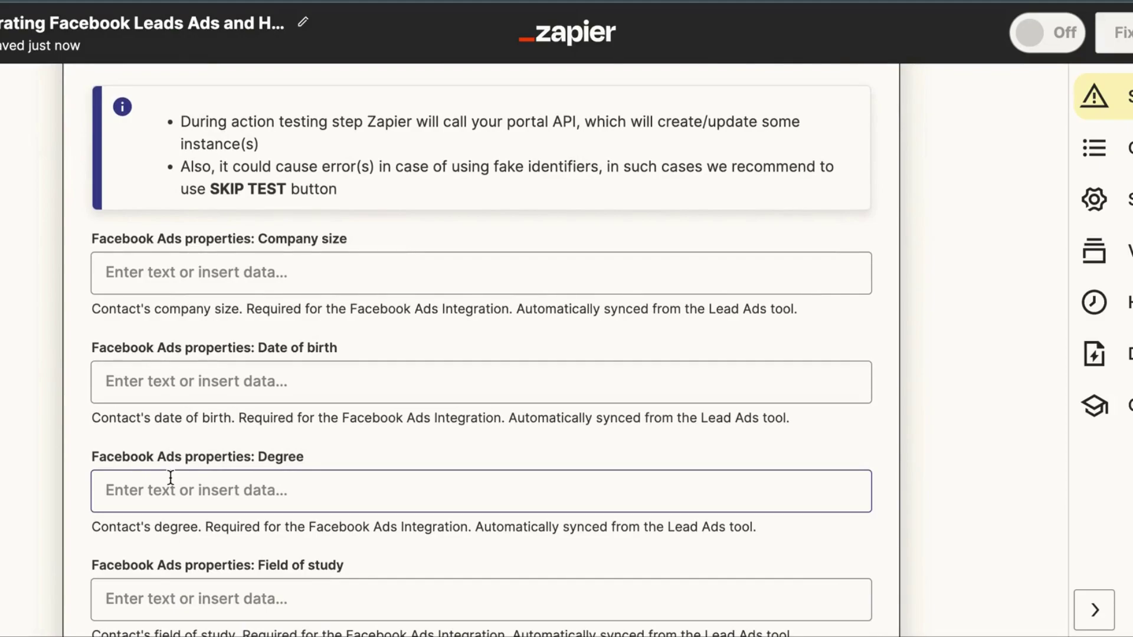
scroll(170, 477, down, 8)
scroll(170, 477, down, 6)
scroll(170, 478, down, 7)
scroll(172, 485, down, 8)
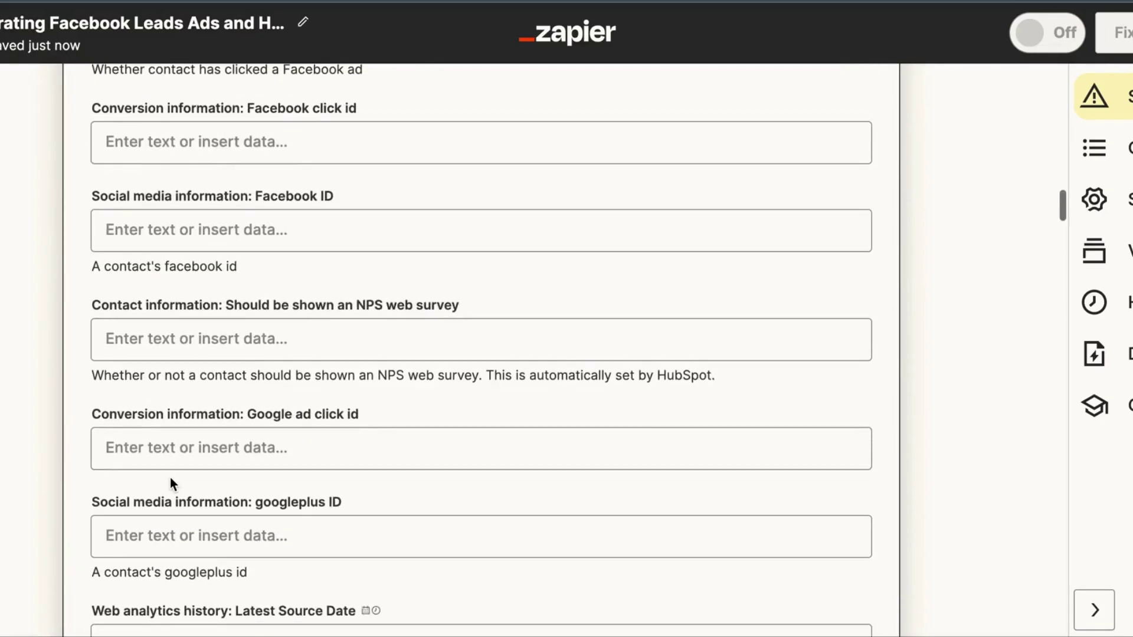
scroll(171, 478, down, 2)
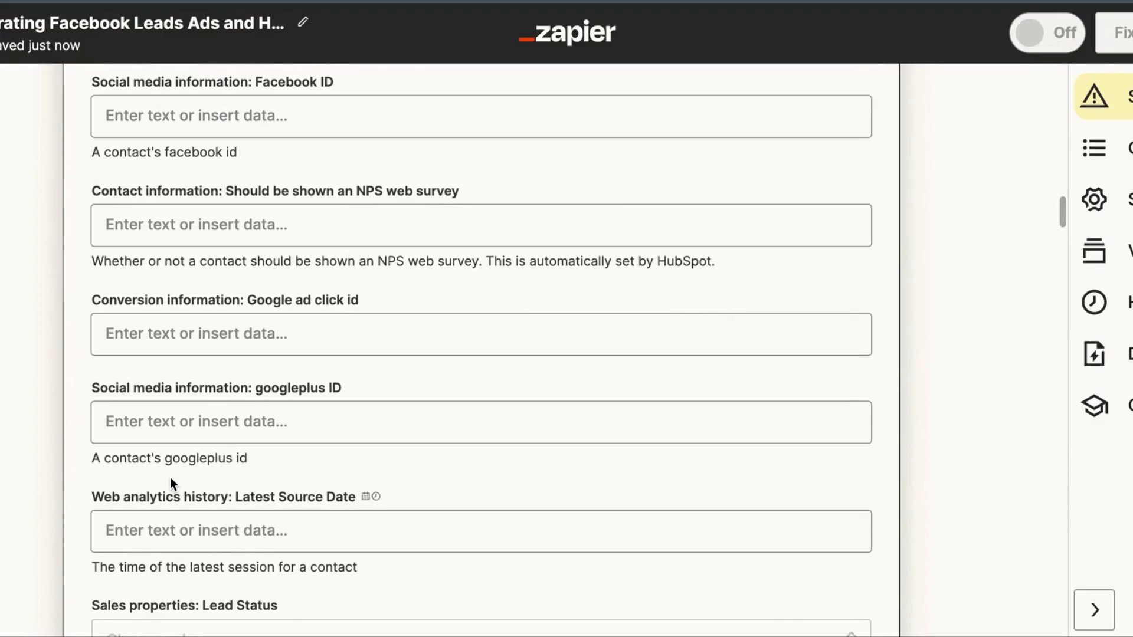
scroll(171, 482, up, 1)
key(ctrl+f)
text(f)
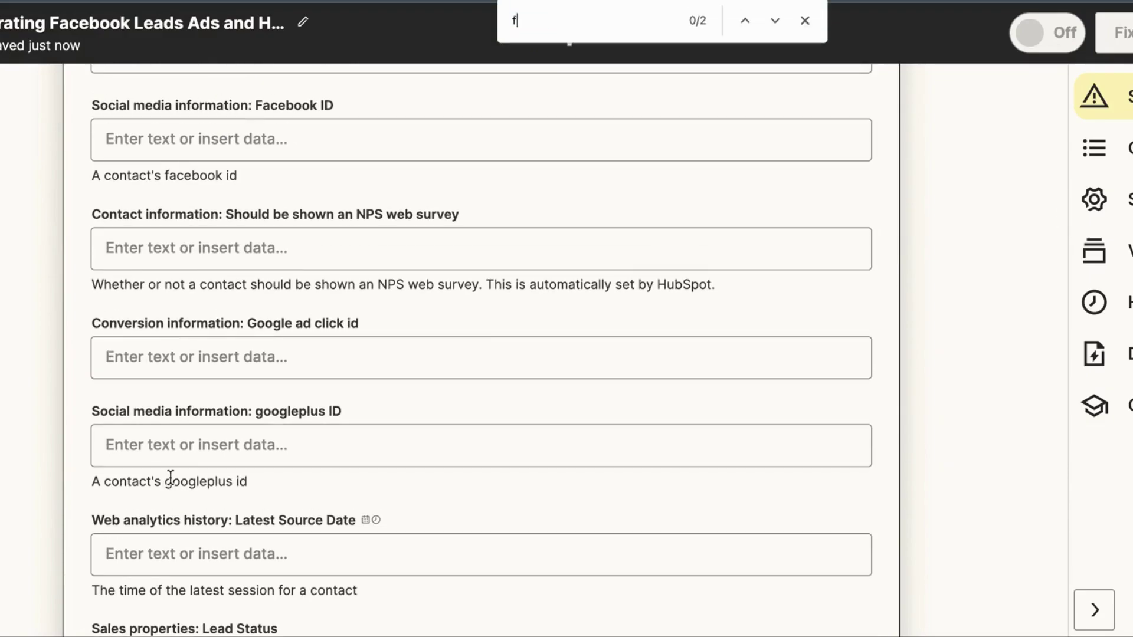
text(irst name)
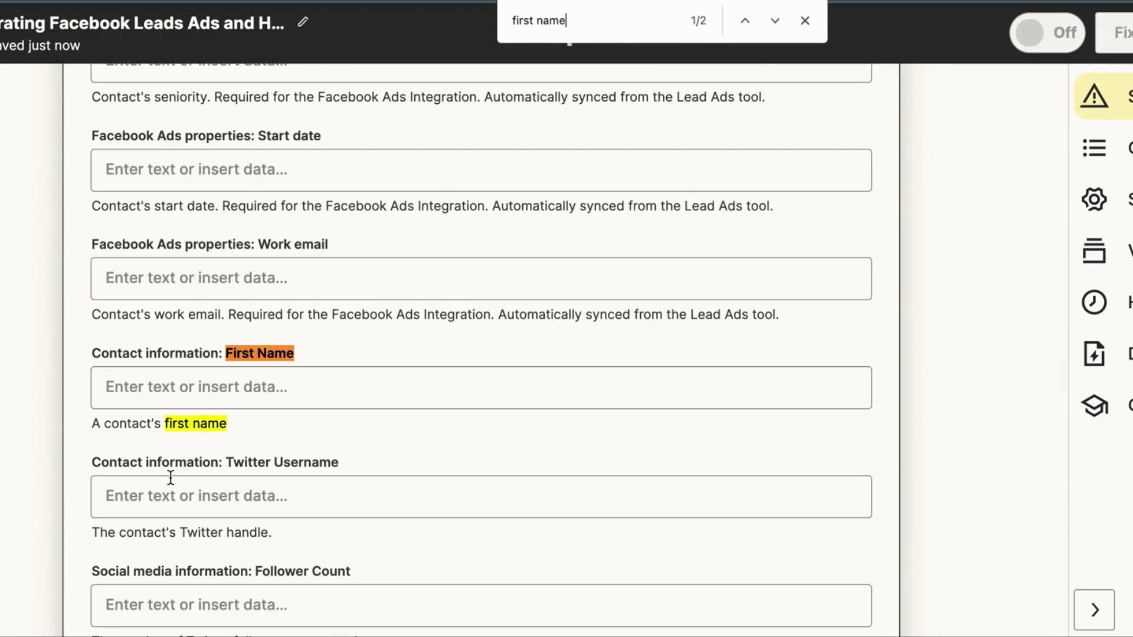
Look through all the Facebook lead fields available for the contact's First Name and close the list without inserting one.
click(149, 381)
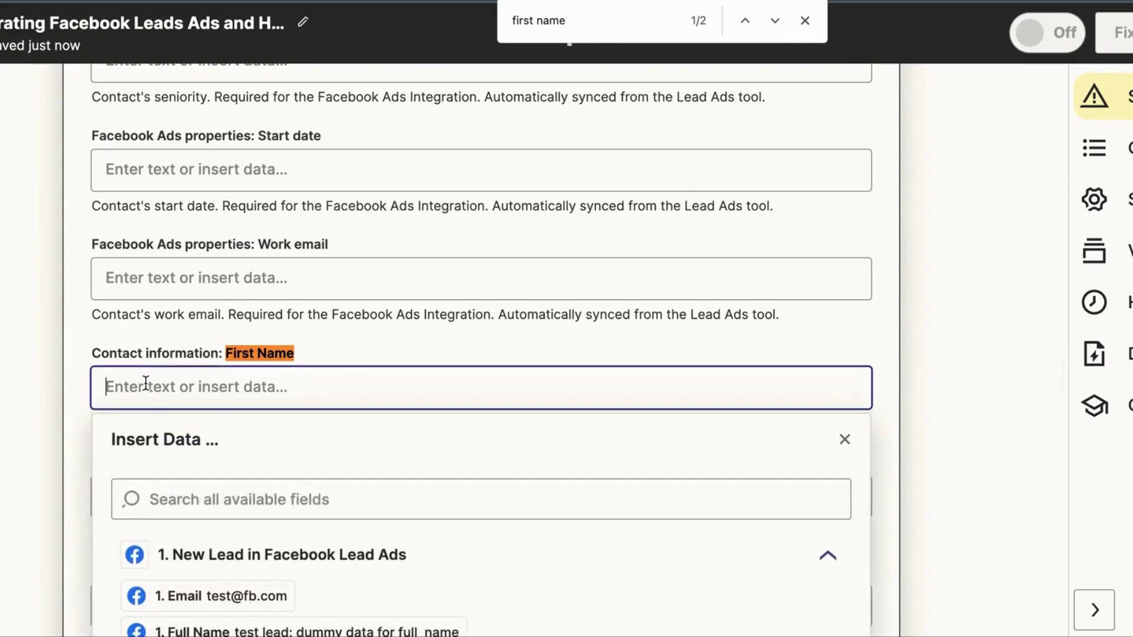
scroll(177, 599, down, 2)
scroll(181, 601, down, 2)
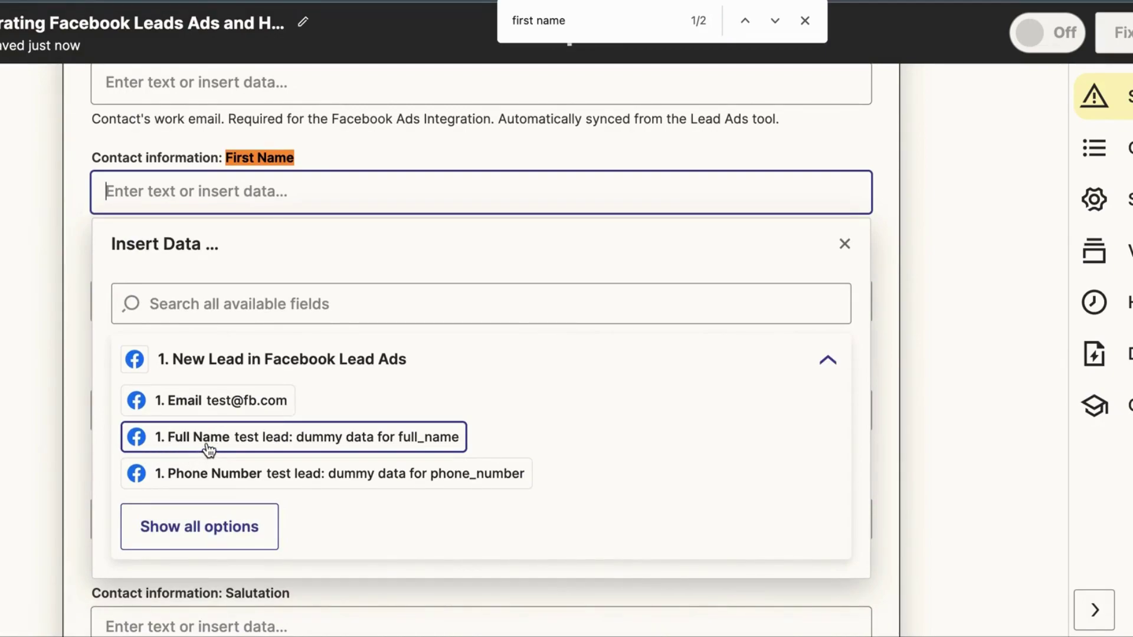
click(204, 534)
scroll(206, 533, down, 5)
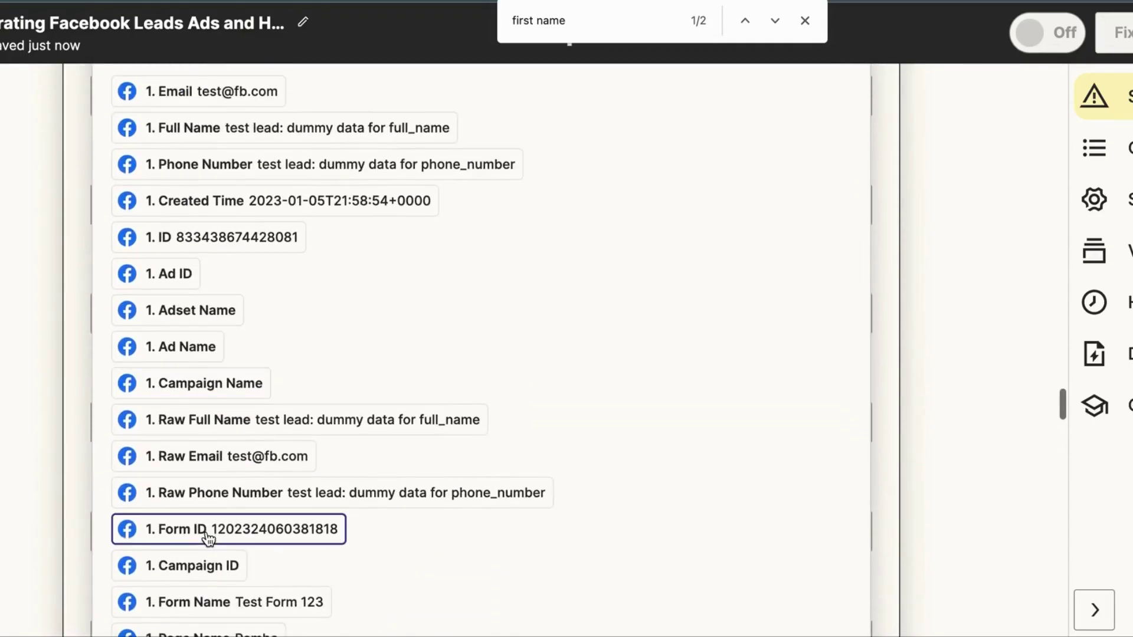
scroll(207, 532, down, 2)
scroll(207, 533, down, 2)
scroll(207, 538, down, 2)
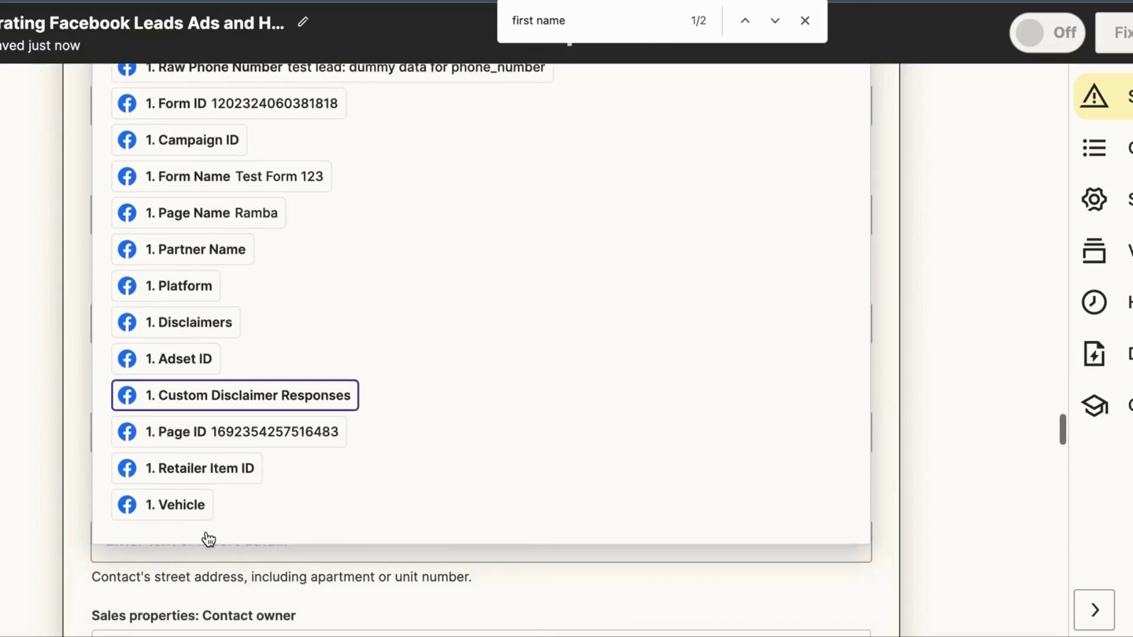
scroll(195, 331, up, 5)
scroll(190, 335, up, 3)
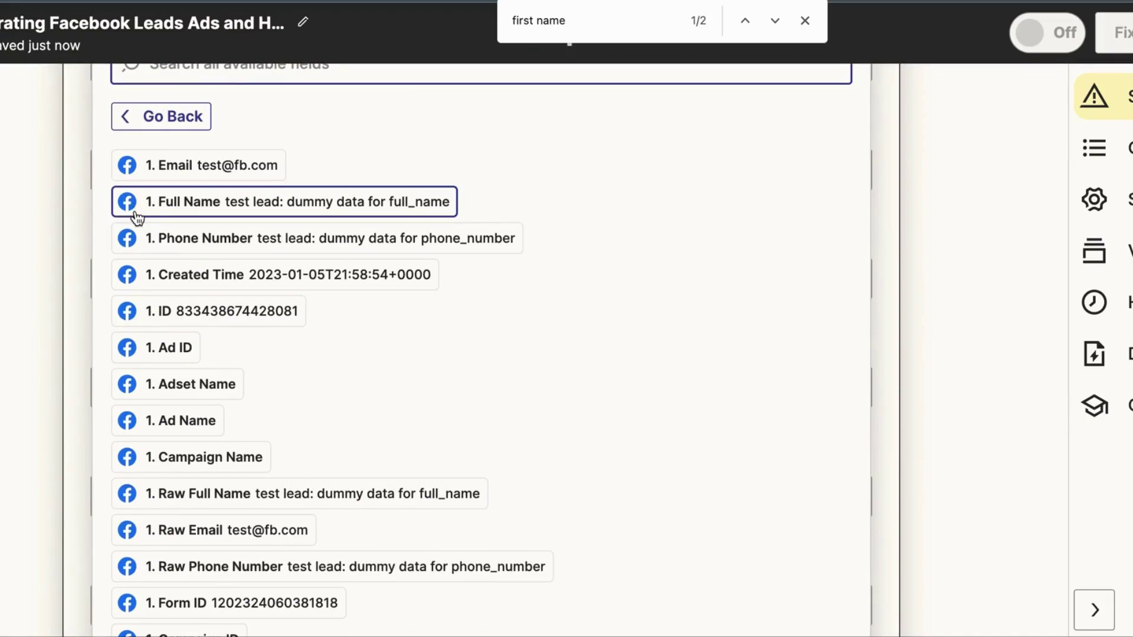
scroll(137, 219, up, 1)
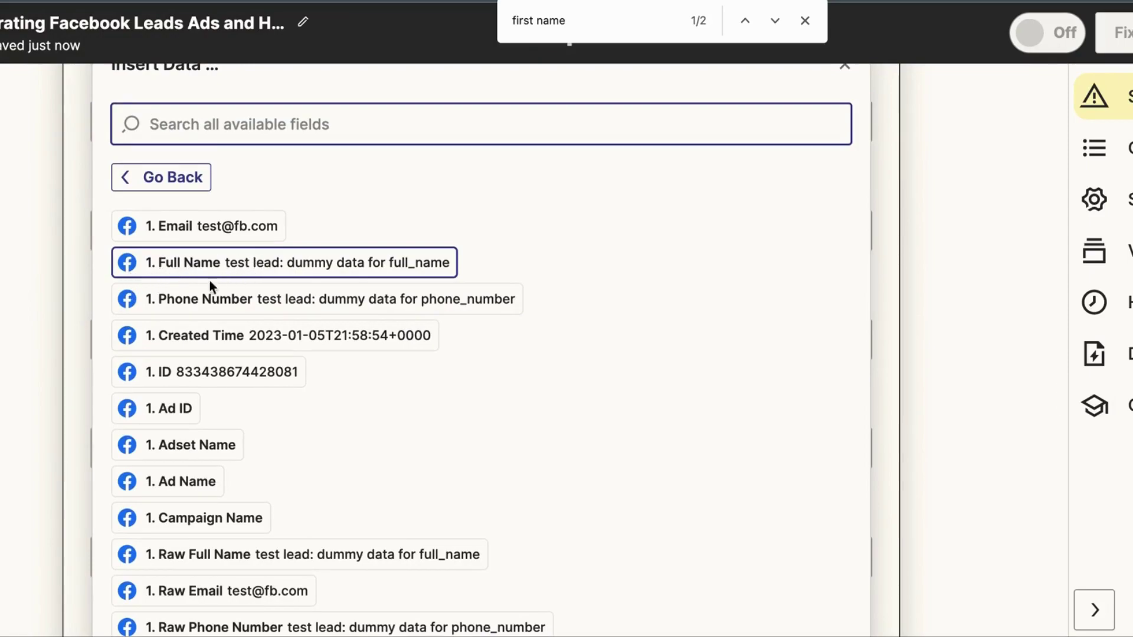
click(19, 206)
Insert a Formatter by Zapier action between the trigger and the HubSpot action, with the Text event, and continue to its setup.
scroll(19, 204, up, 15)
scroll(115, 308, up, 15)
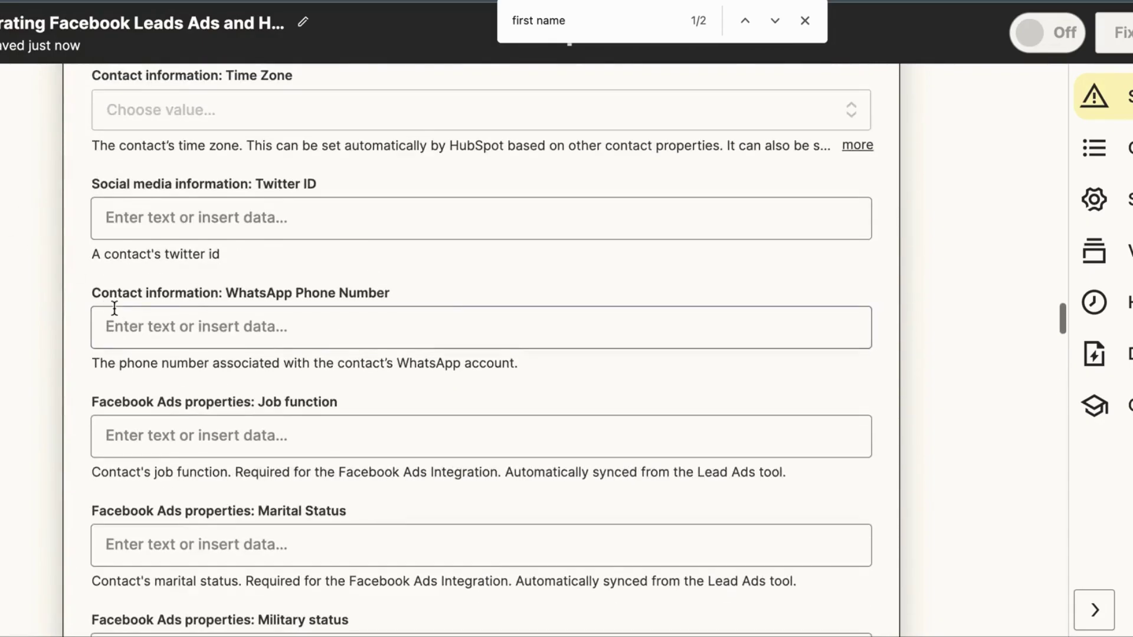
scroll(115, 308, up, 20)
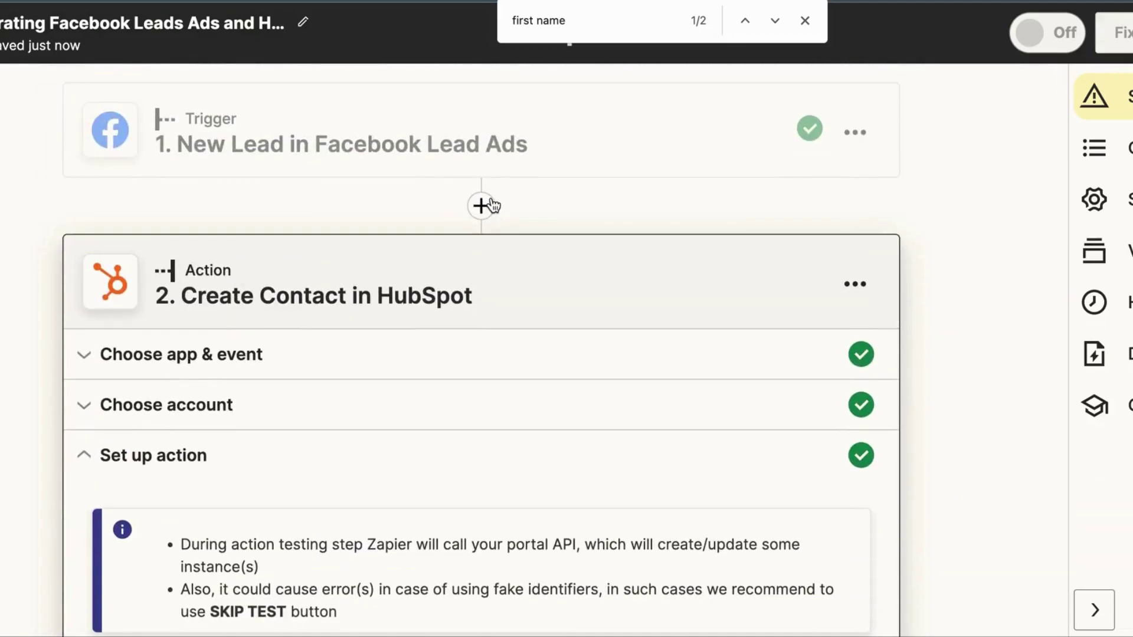
click(481, 207)
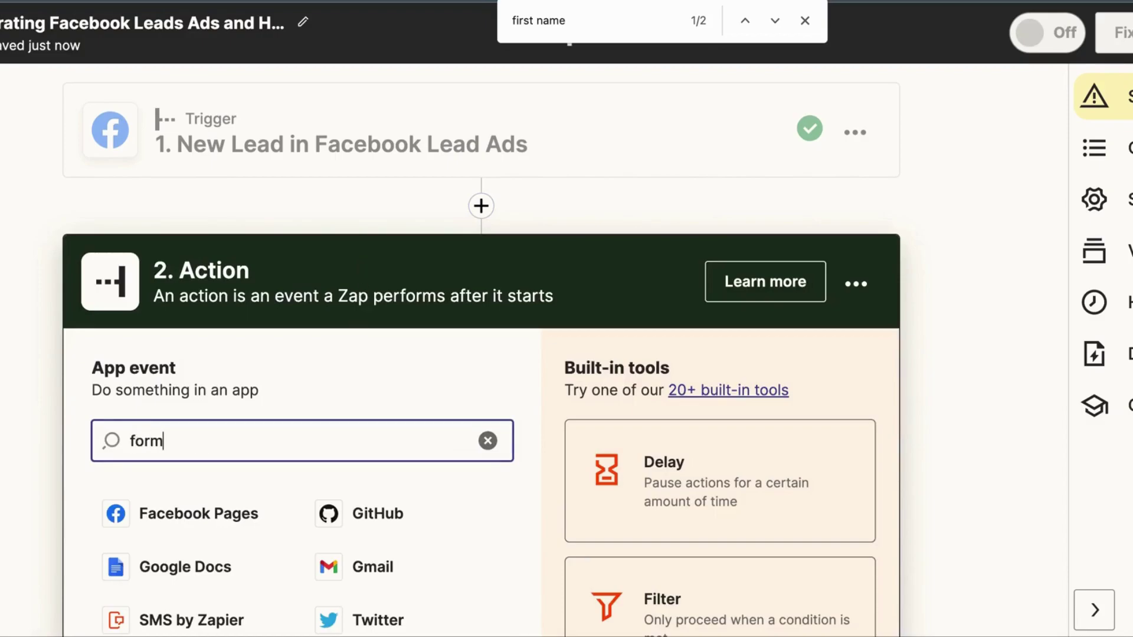
click(342, 514)
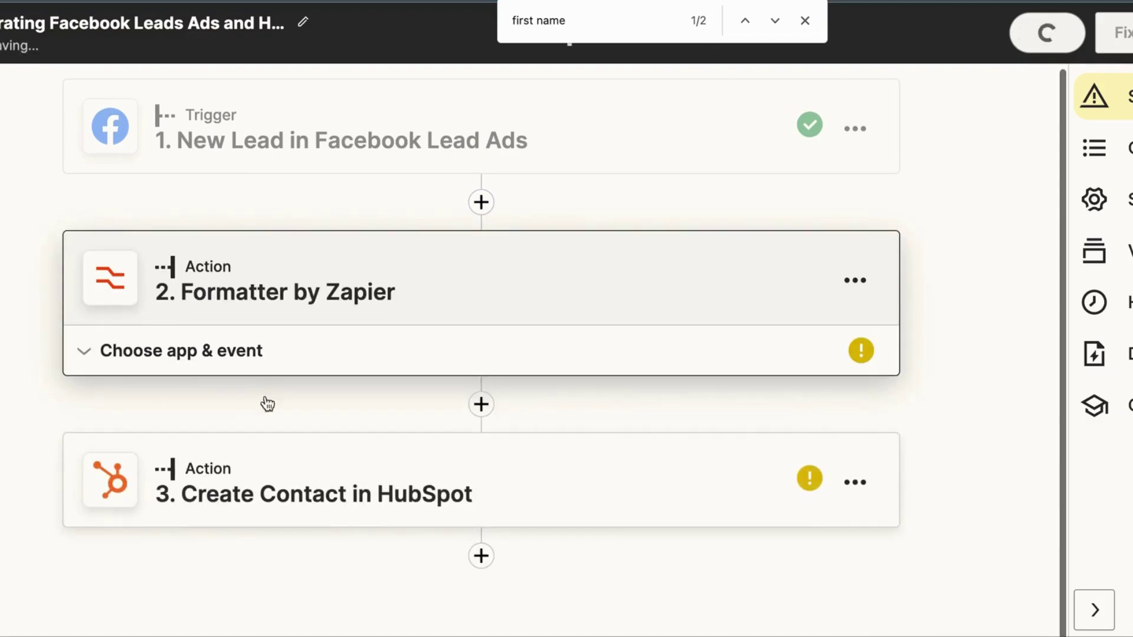
click(248, 399)
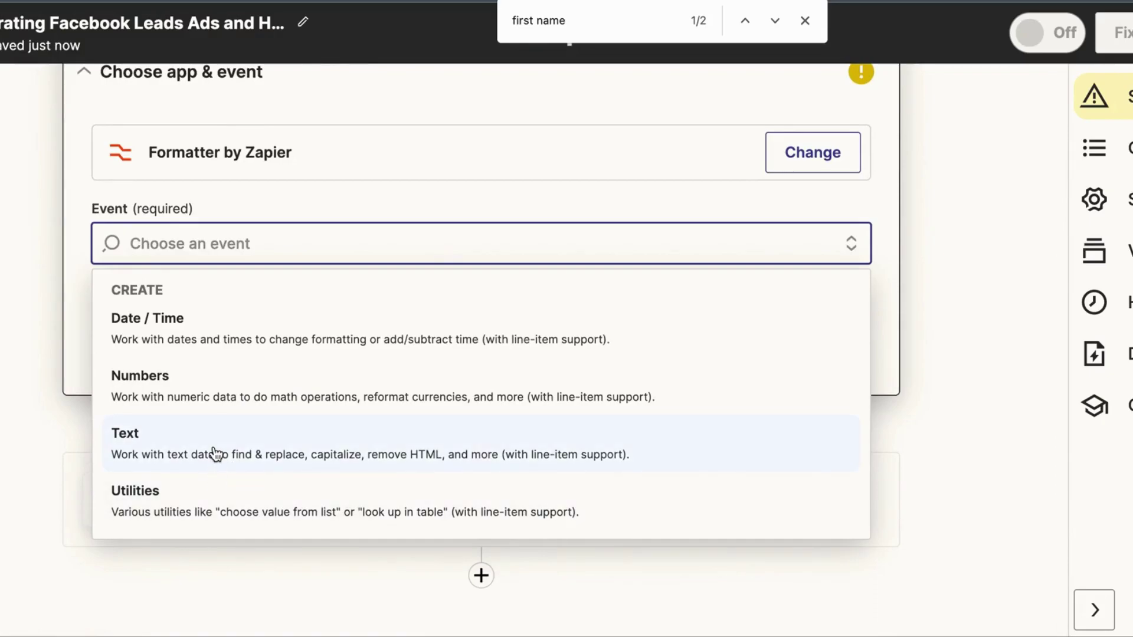
click(213, 453)
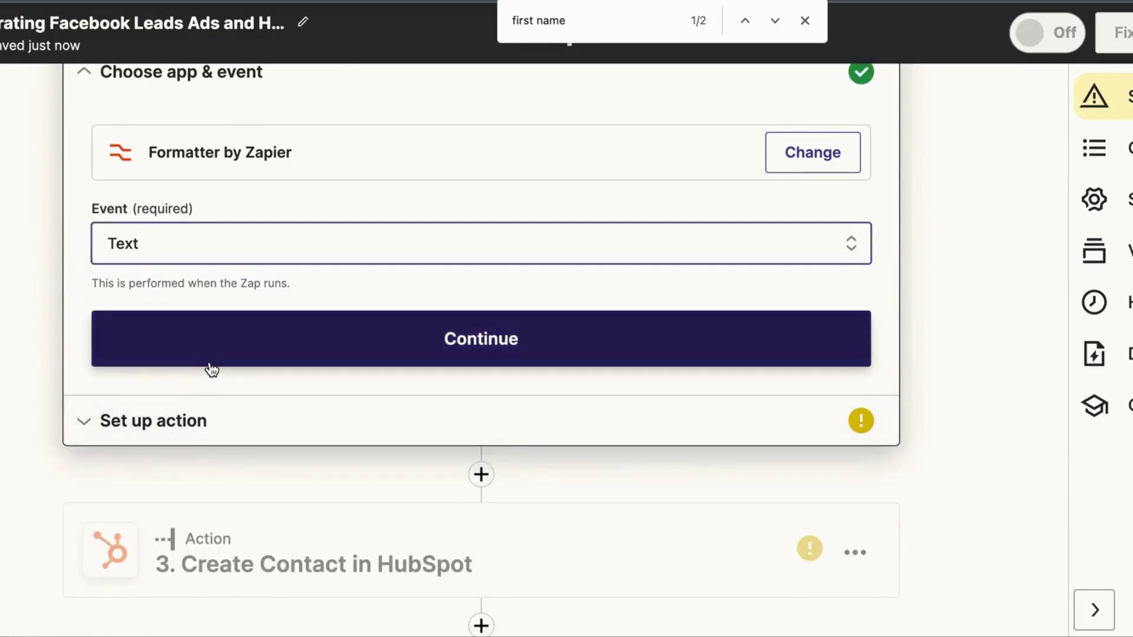
click(212, 367)
Set the Formatter's transform to Split Text and use the lead's Full Name as the input.
click(183, 258)
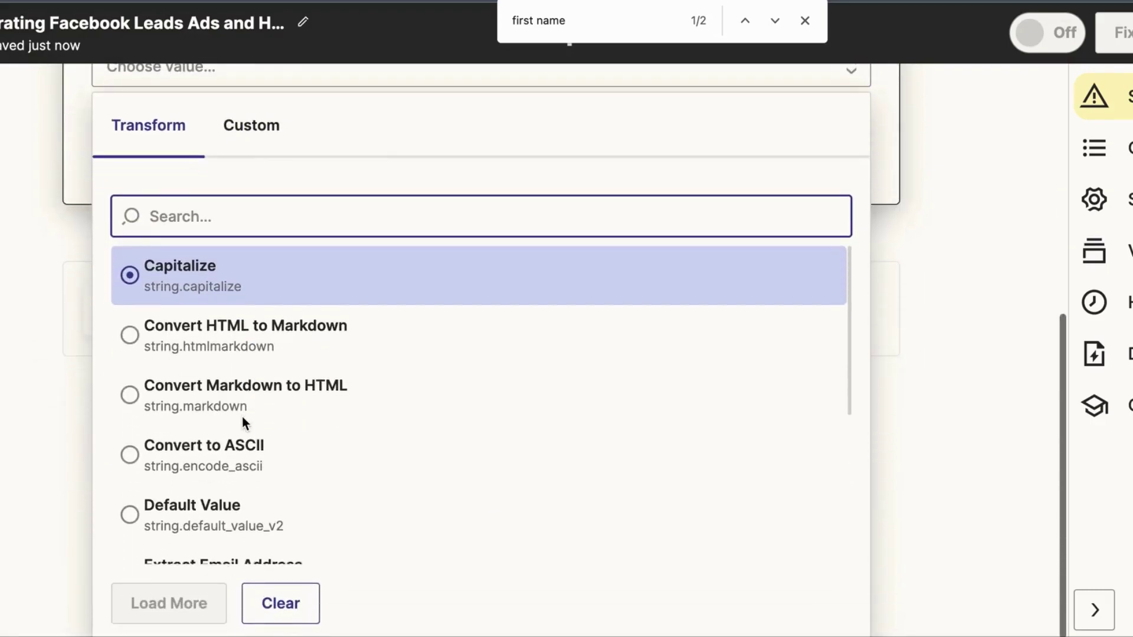
scroll(242, 417, down, 13)
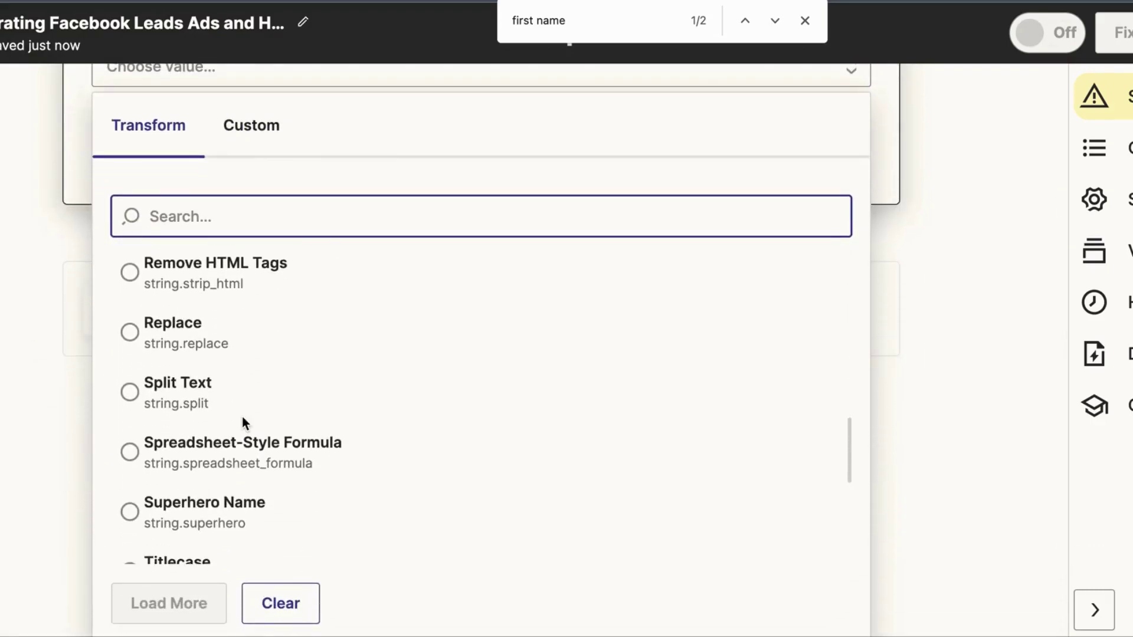
click(241, 413)
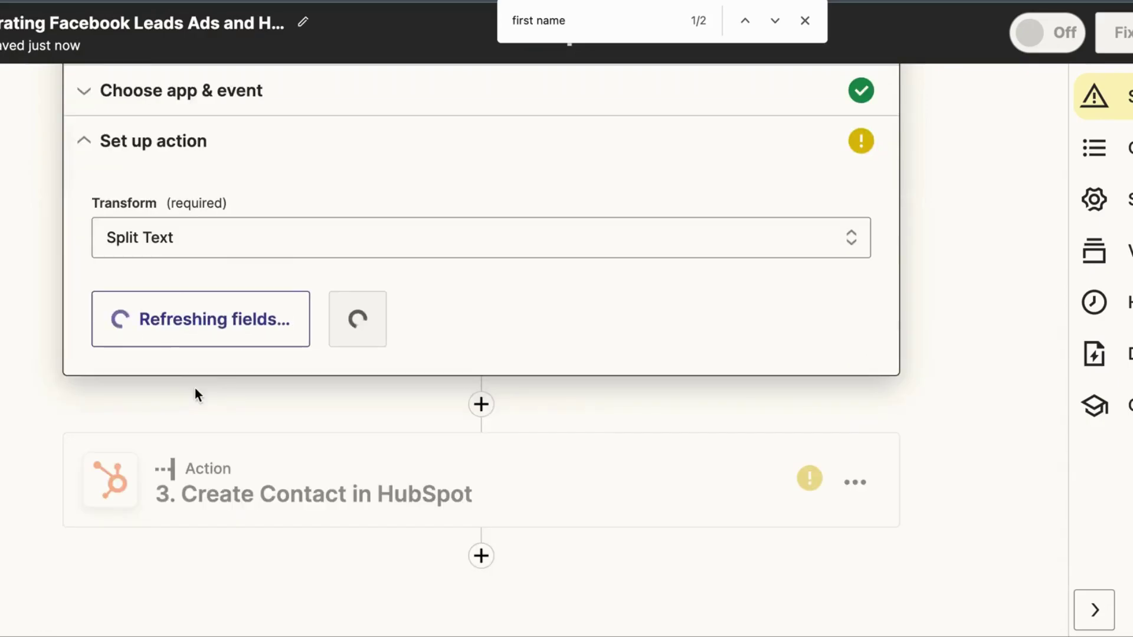
click(222, 258)
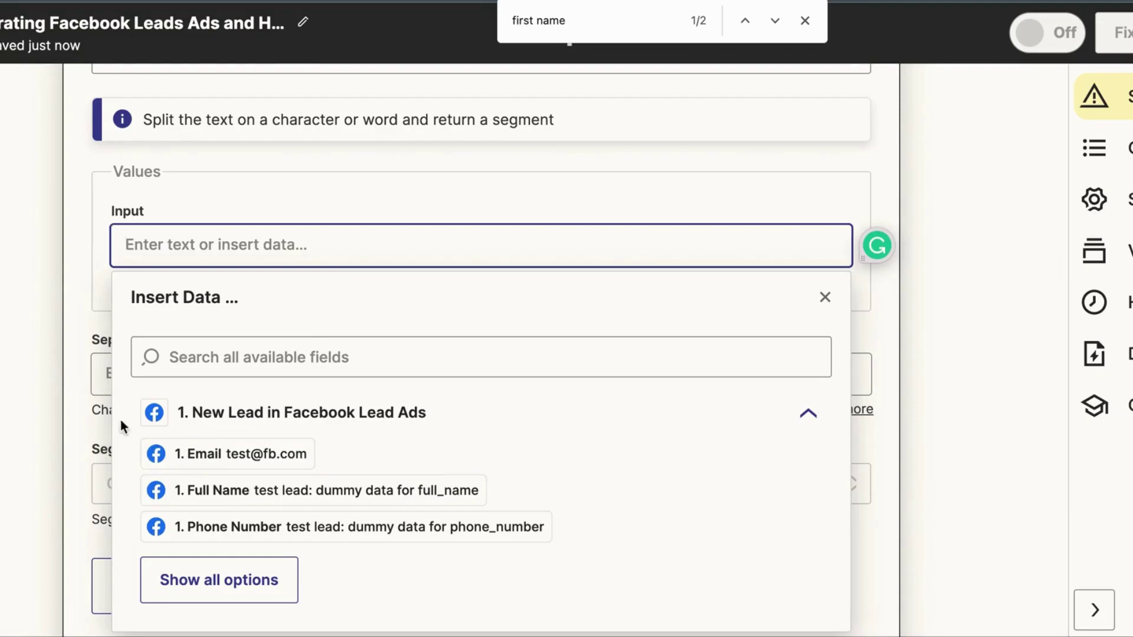
click(205, 504)
click(34, 360)
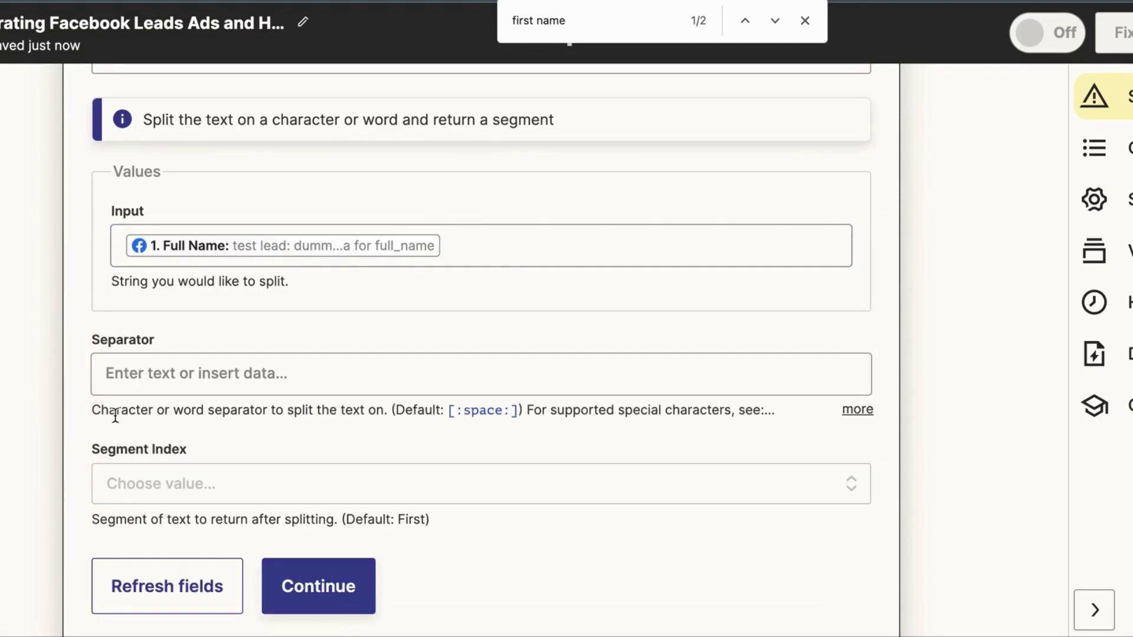
Leave the separator empty, set the segment index to All (as Line-items), refresh the fields and continue to the test.
scroll(115, 416, down, 1)
click(115, 338)
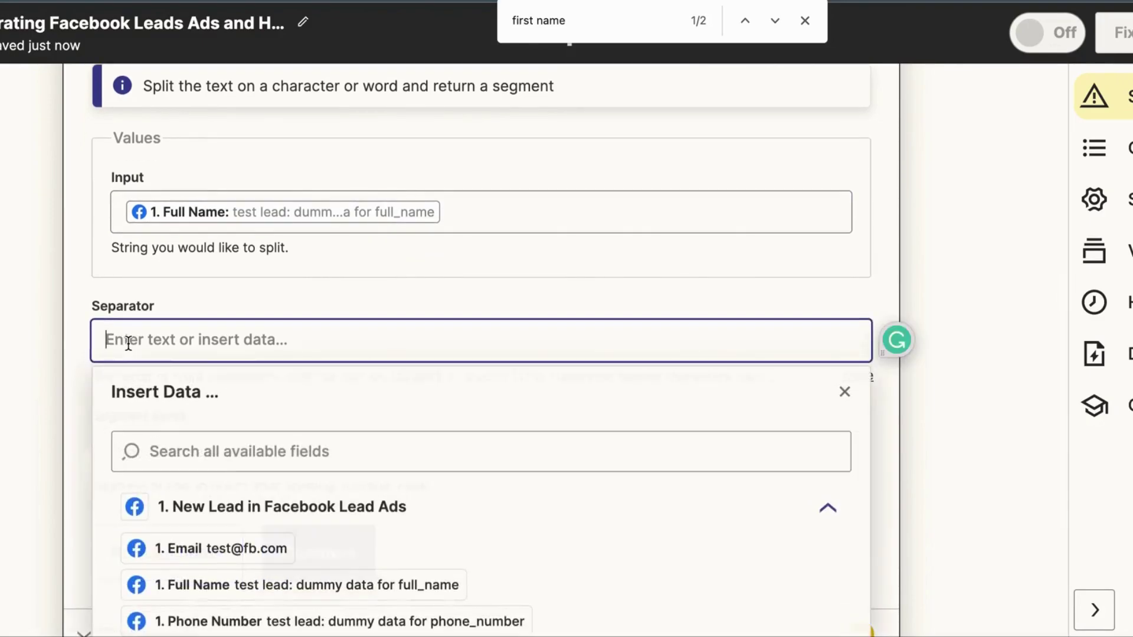
click(37, 365)
scroll(91, 412, down, 1)
click(116, 405)
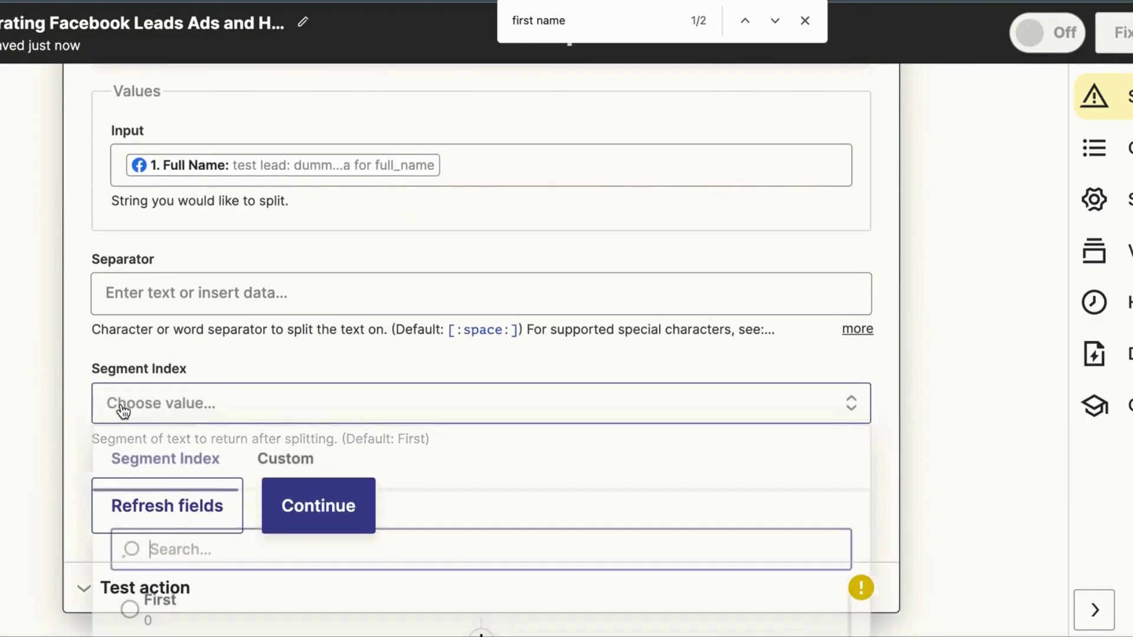
scroll(148, 501, down, 5)
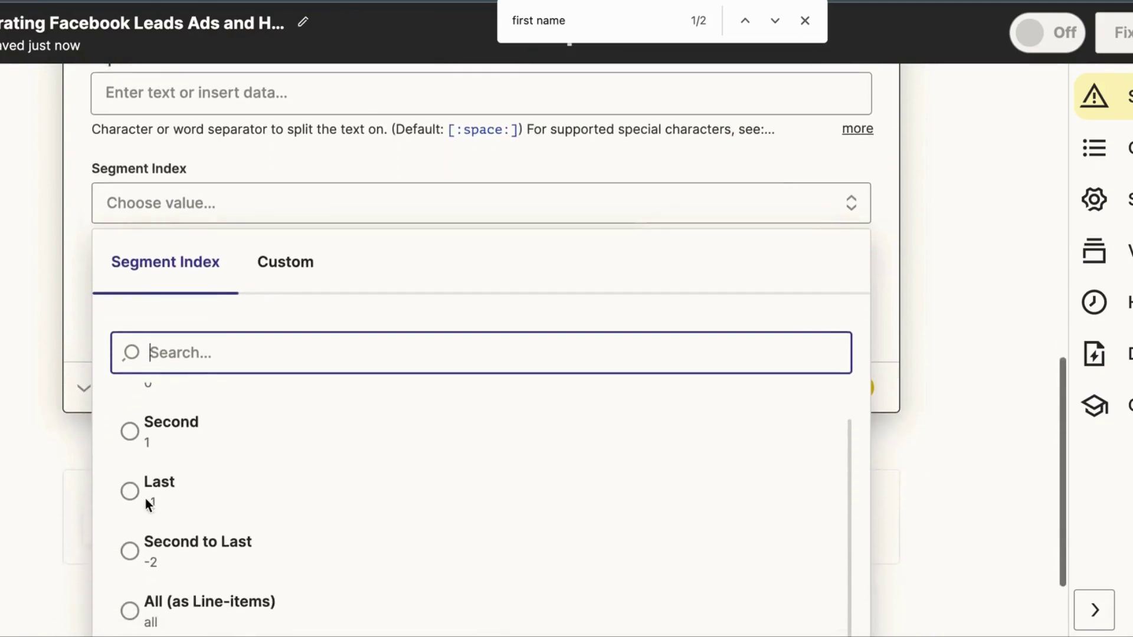
scroll(148, 505, down, 2)
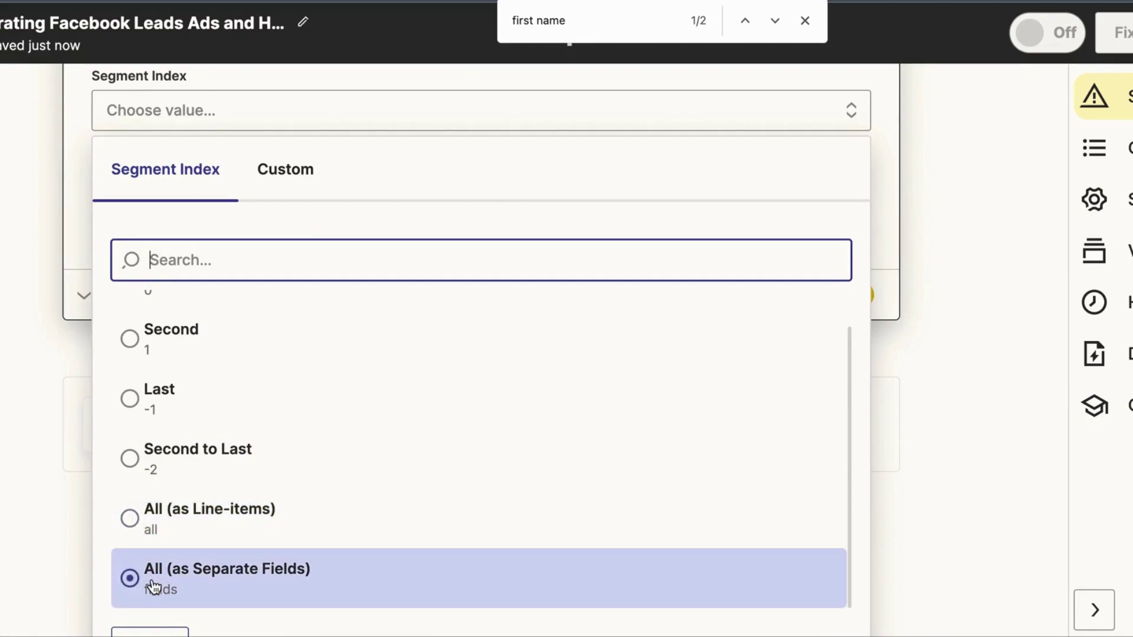
click(197, 527)
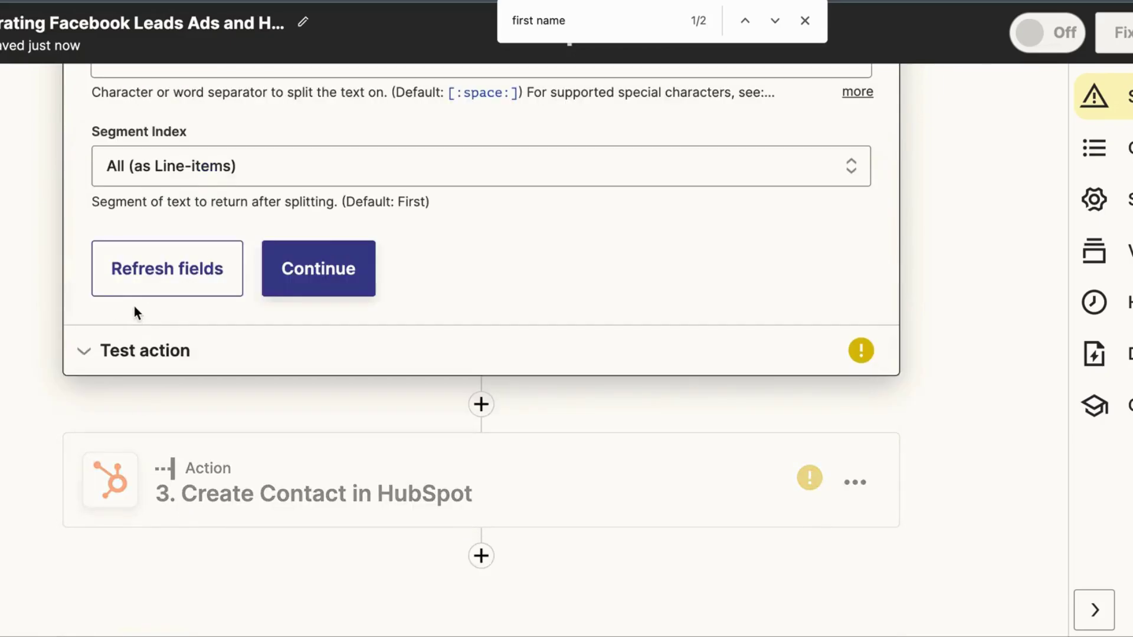
click(139, 285)
click(334, 275)
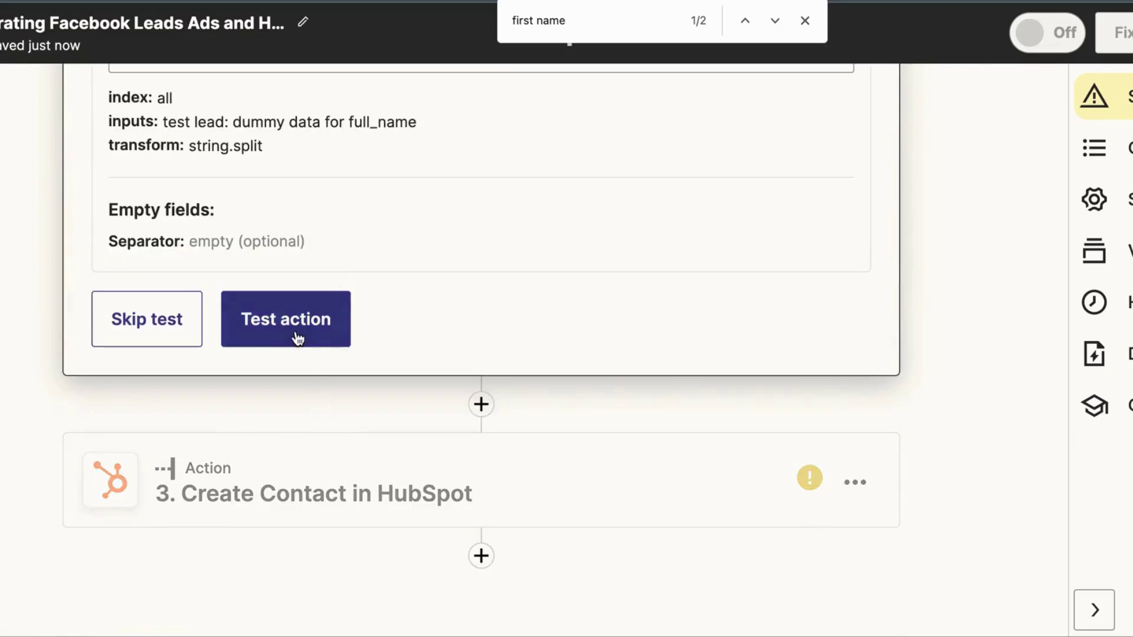
Test the Formatter action and examine how the full name is split in the output.
click(297, 394)
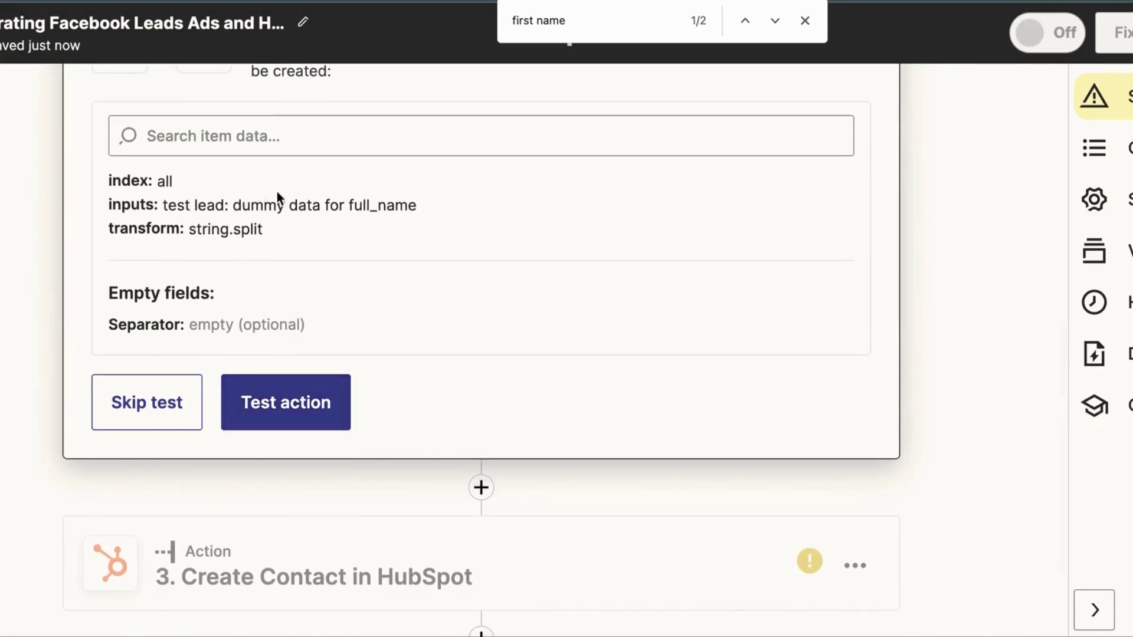
click(319, 417)
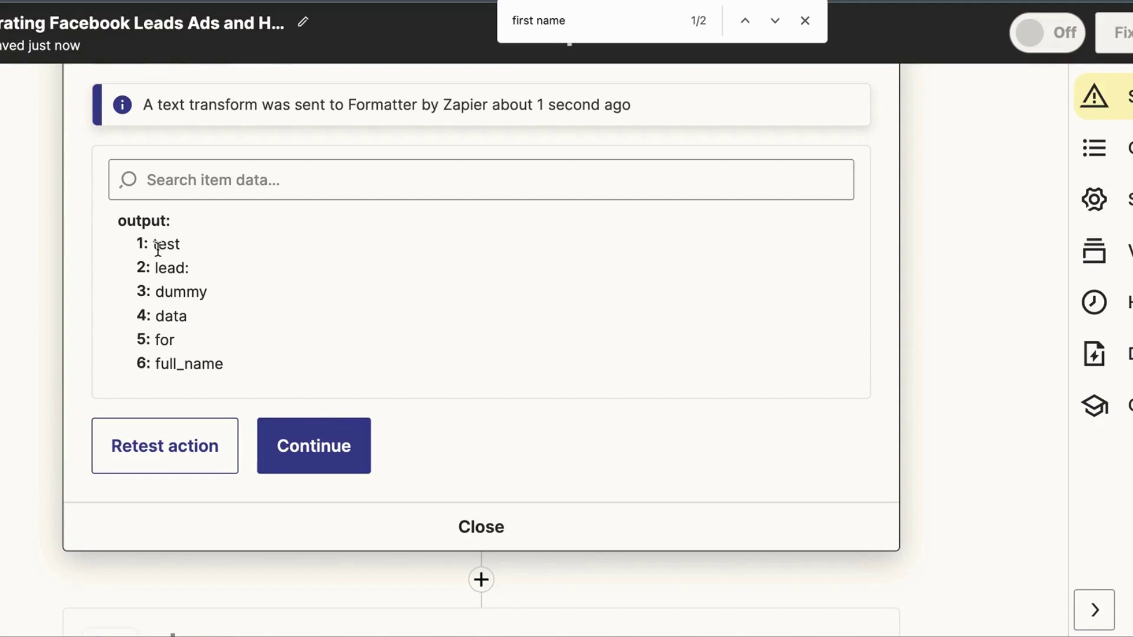
scroll(148, 247, up, 1)
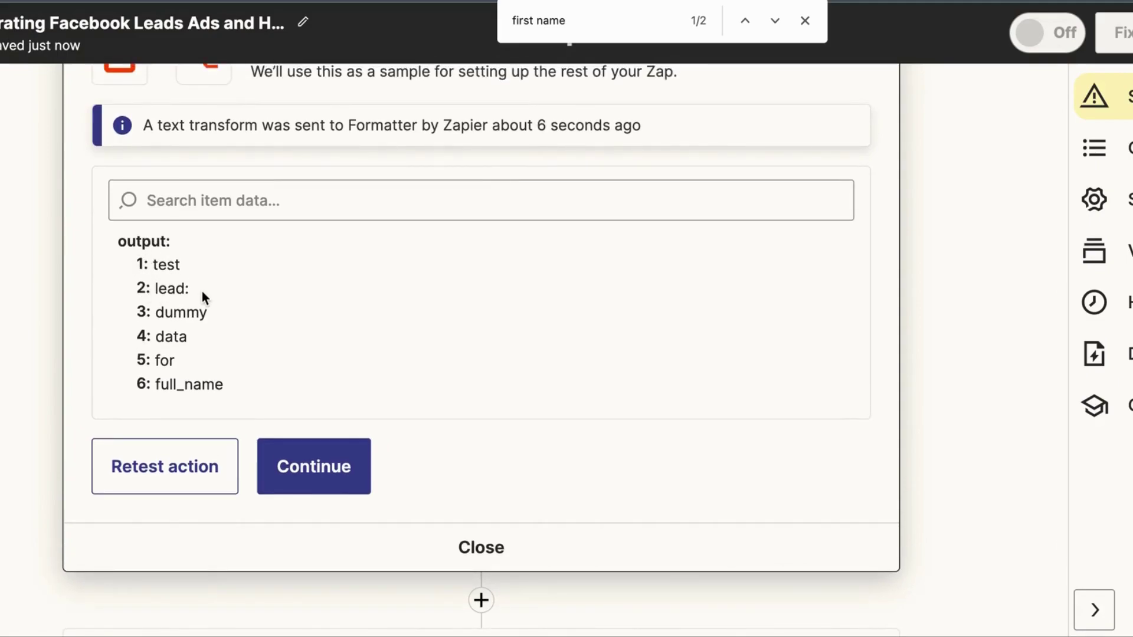
scroll(195, 283, up, 1)
scroll(213, 385, down, 4)
scroll(214, 384, up, 2)
scroll(213, 385, up, 10)
scroll(214, 385, down, 15)
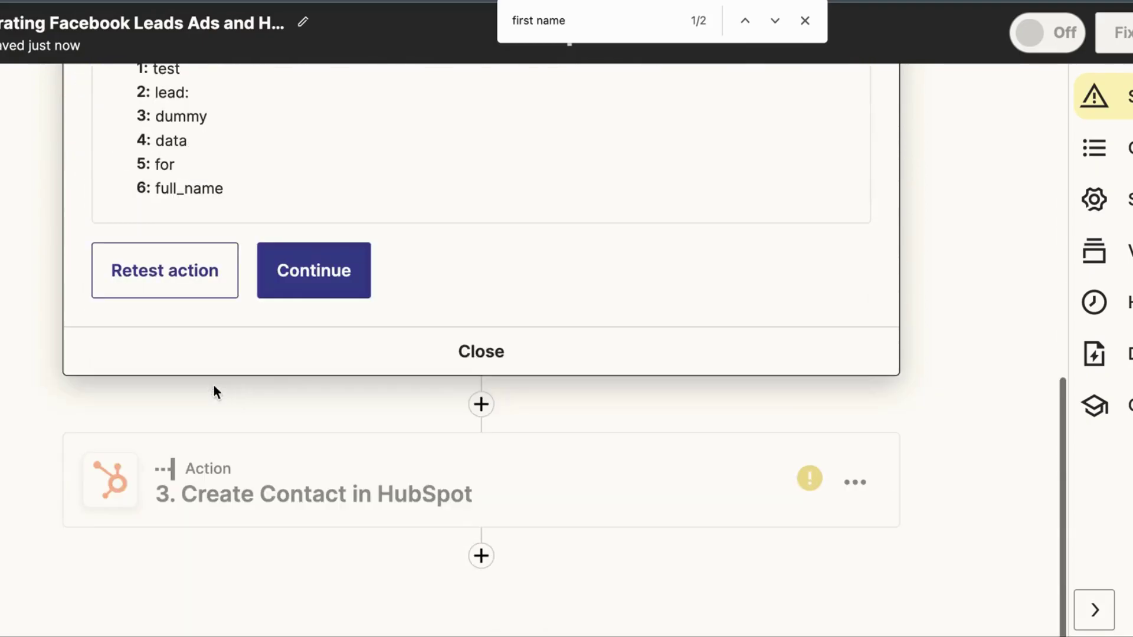
Open the HubSpot action's setup and check which Formatter outputs are available for the contact's First Name field.
click(224, 484)
scroll(263, 555, down, 10)
scroll(243, 501, up, 10)
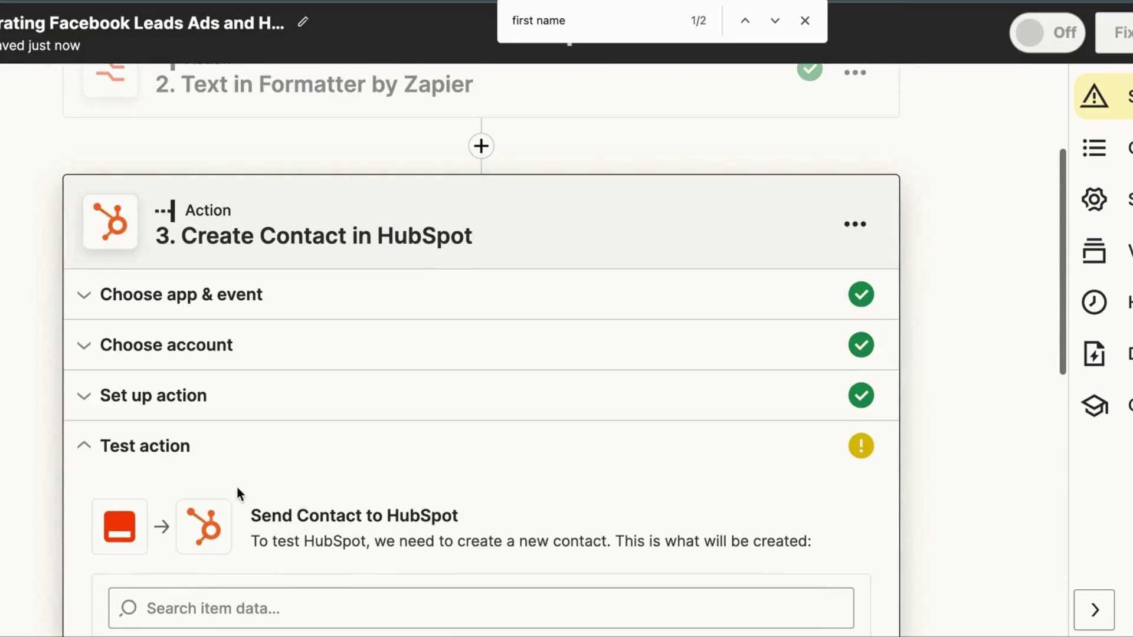
click(214, 395)
scroll(215, 395, down, 3)
scroll(216, 403, down, 10)
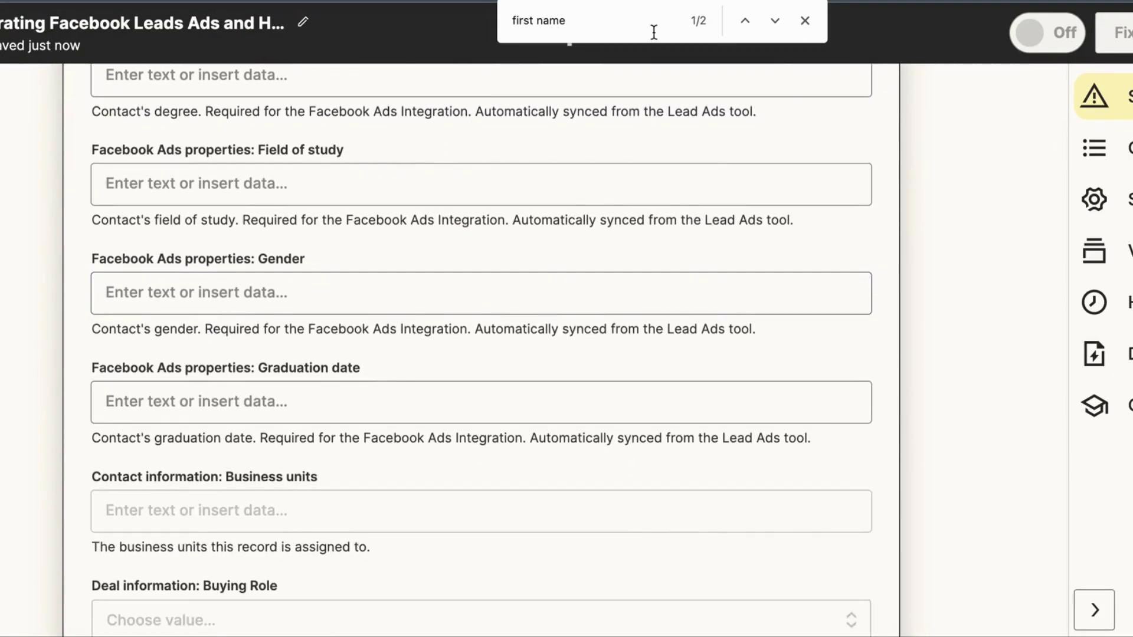
click(774, 18)
click(273, 387)
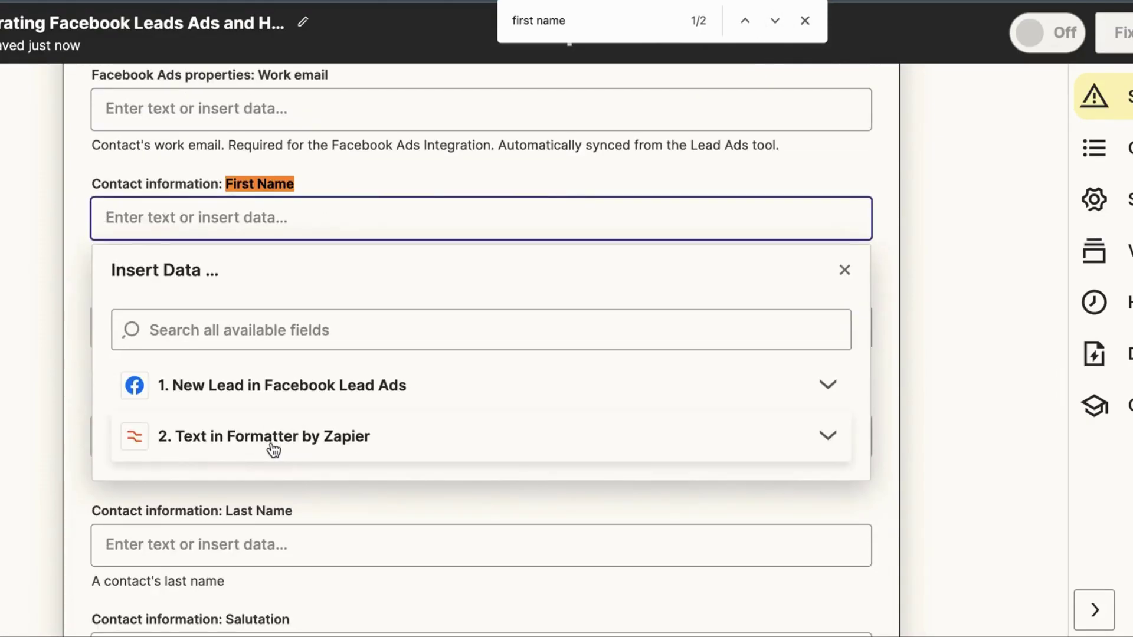
click(273, 449)
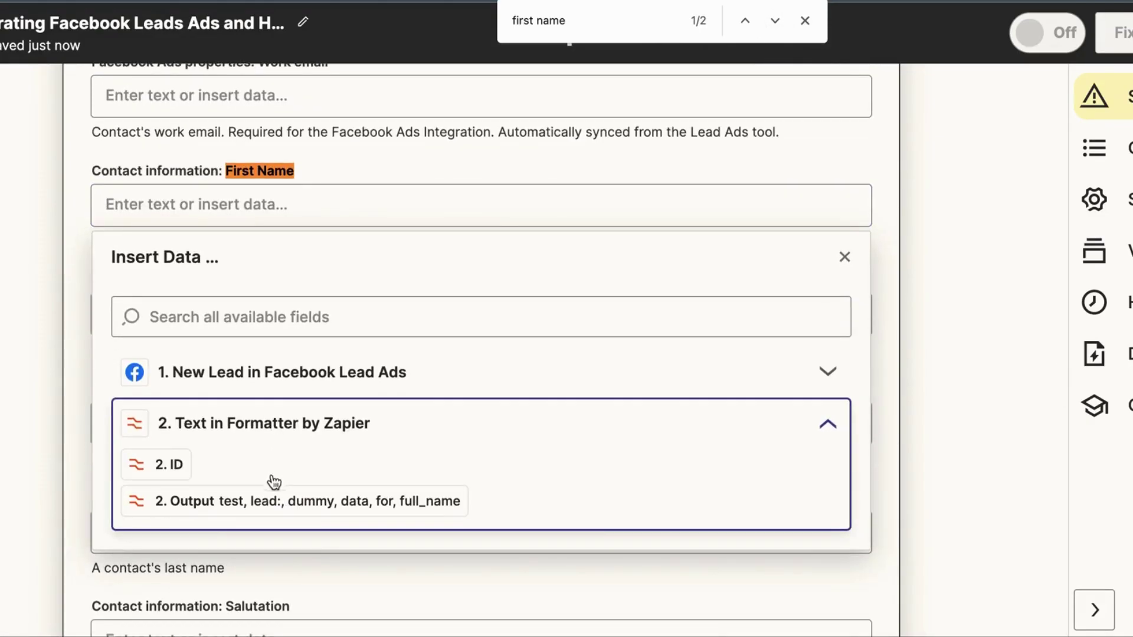
Go back to the Formatter step's setup and change its Segment Index to All (as Separate Fields).
scroll(295, 479, up, 20)
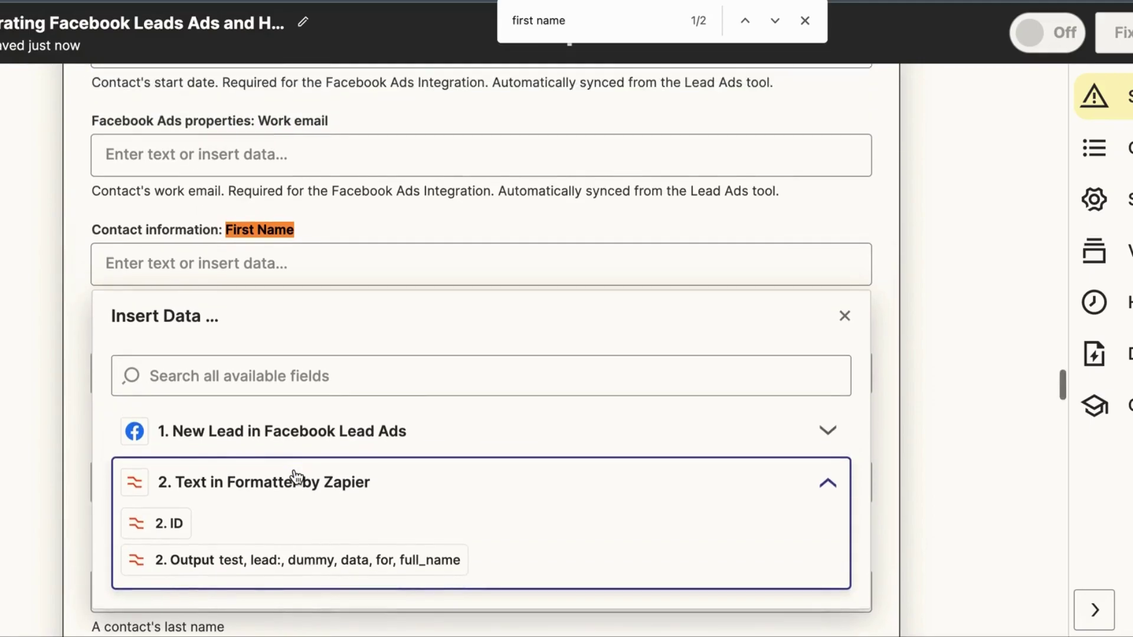
scroll(262, 188, up, 20)
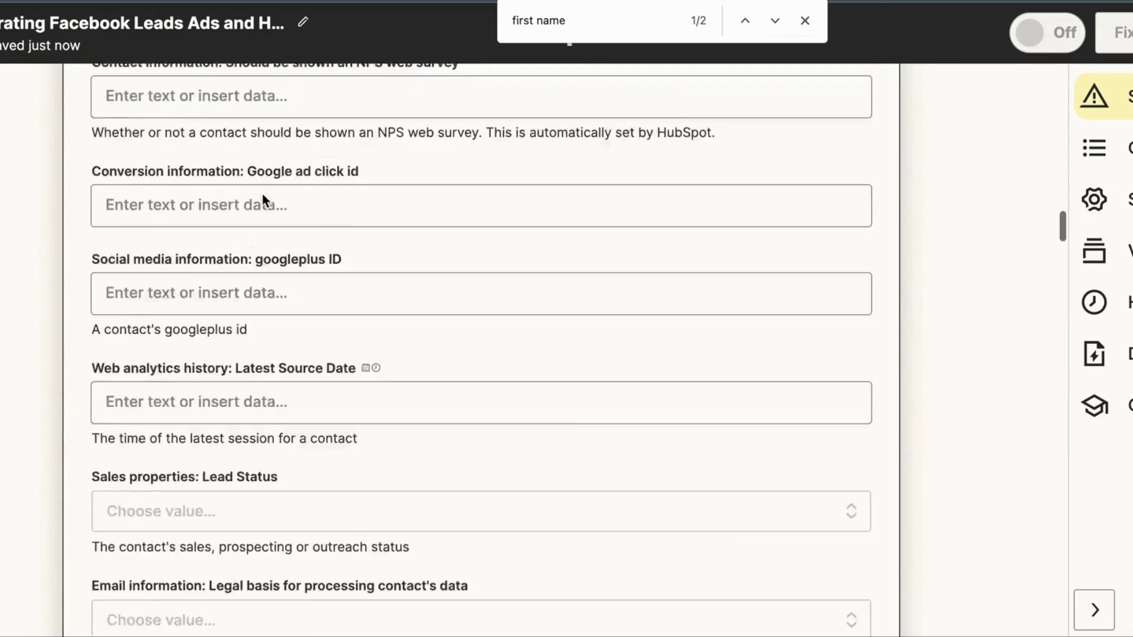
scroll(265, 212, up, 8)
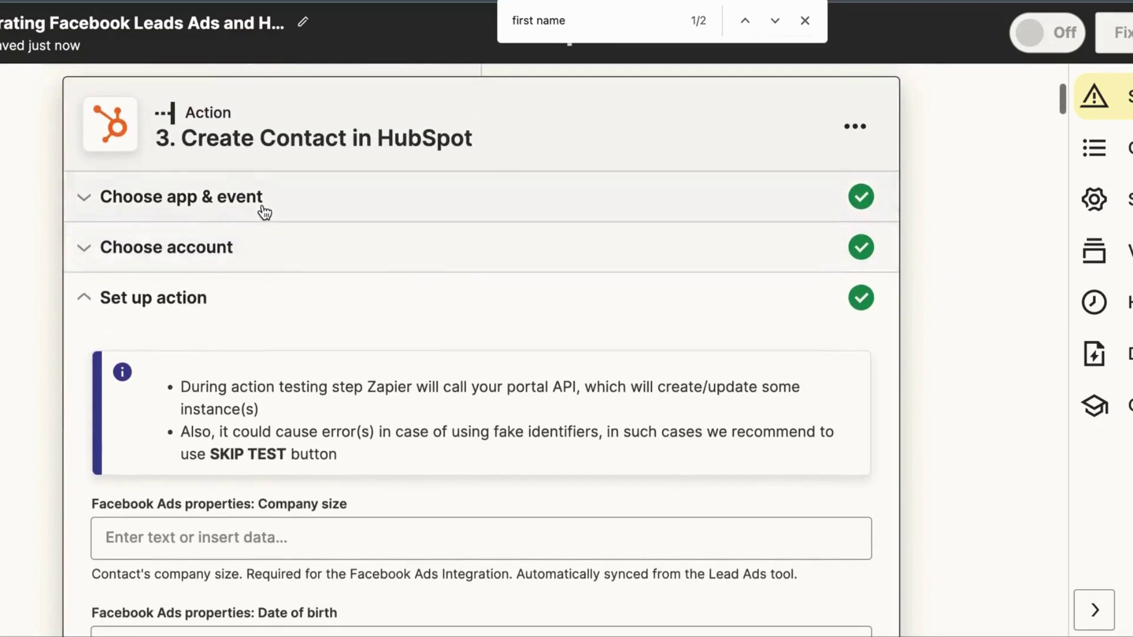
click(255, 278)
scroll(227, 488, down, 2)
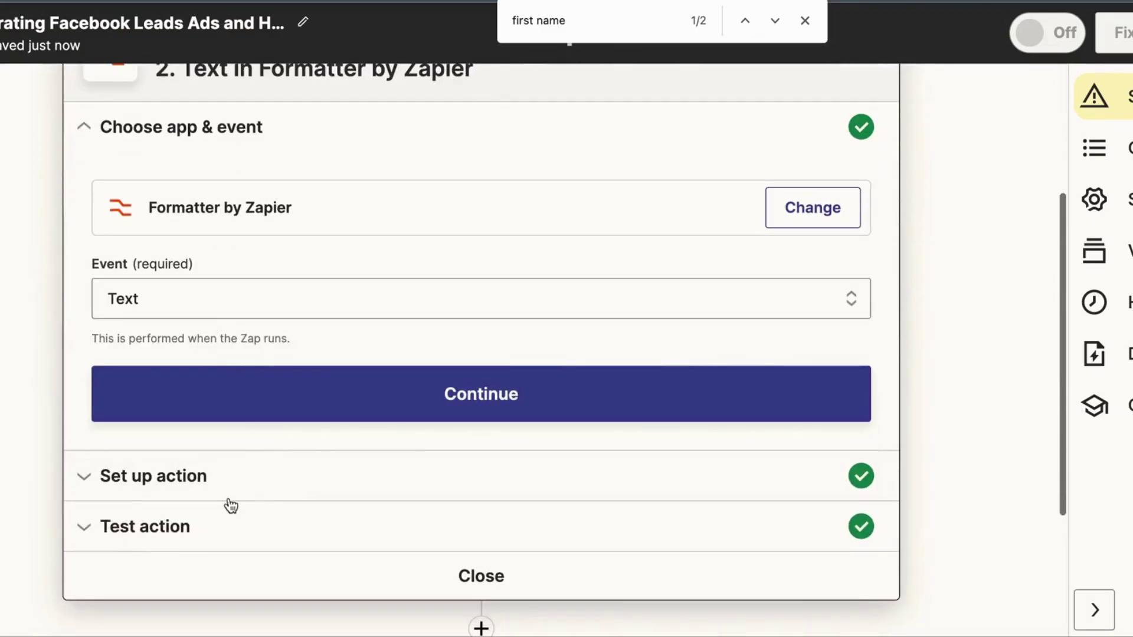
click(223, 476)
scroll(252, 573, down, 3)
scroll(243, 424, up, 4)
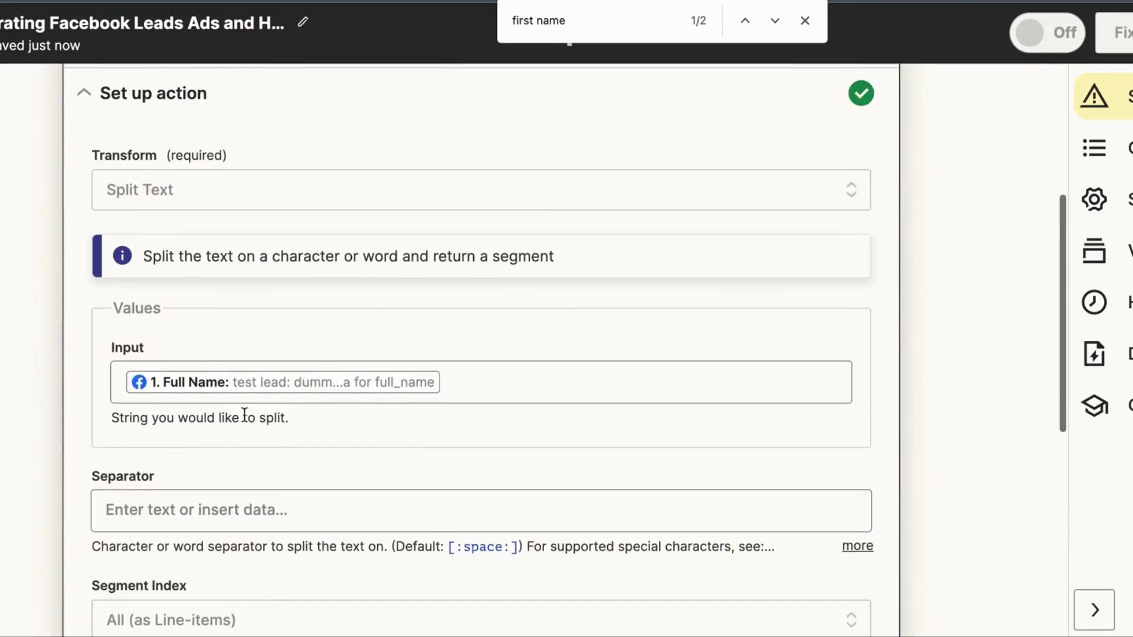
scroll(247, 455, down, 2)
scroll(248, 466, down, 3)
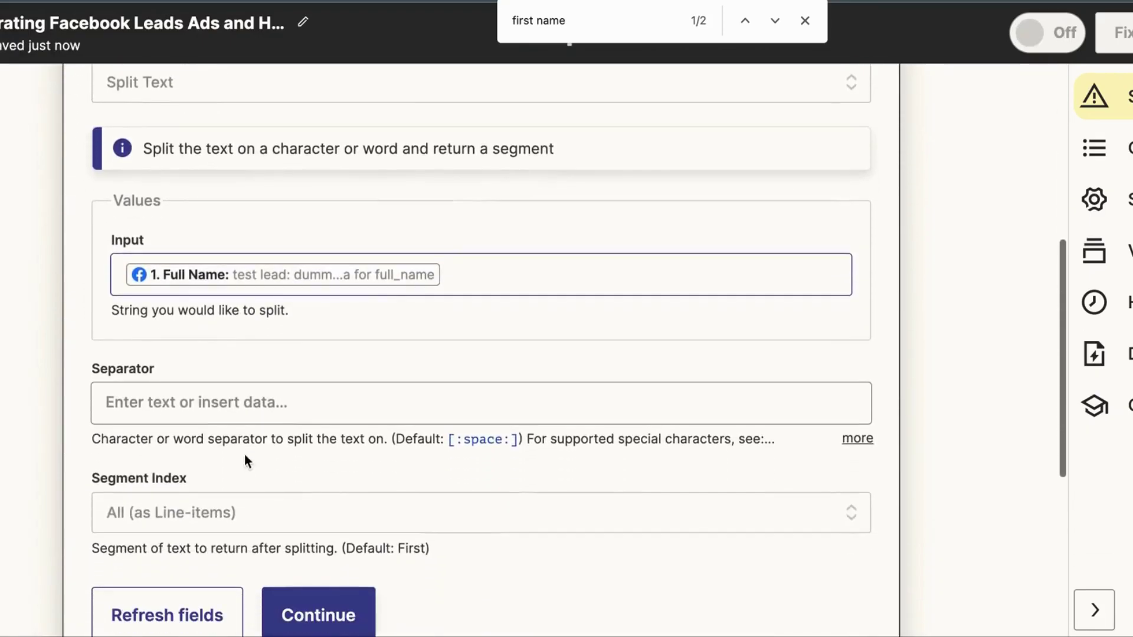
click(236, 510)
scroll(248, 614, down, 6)
scroll(250, 614, down, 2)
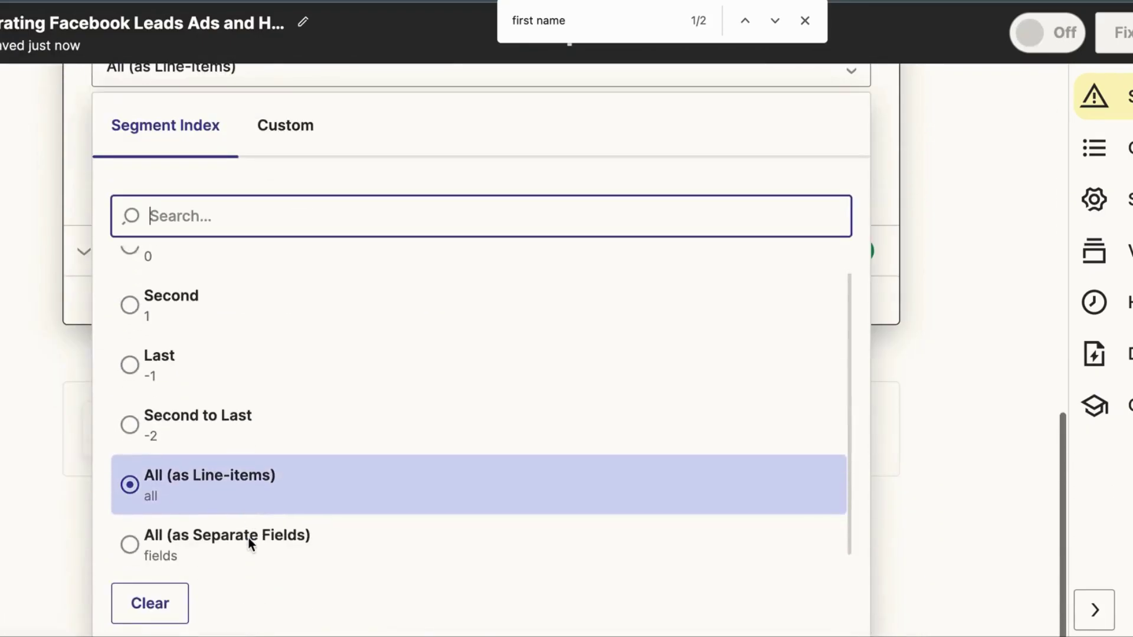
click(191, 535)
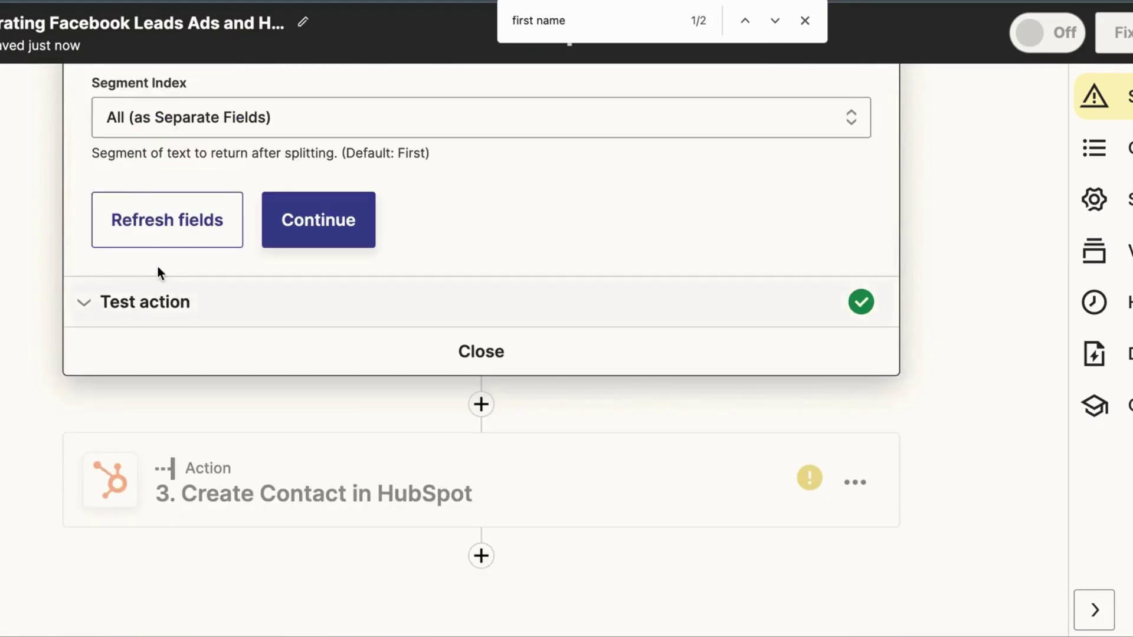
Refresh the Formatter's fields, retest the action with the new segment setting and continue to the HubSpot action.
click(147, 220)
click(347, 222)
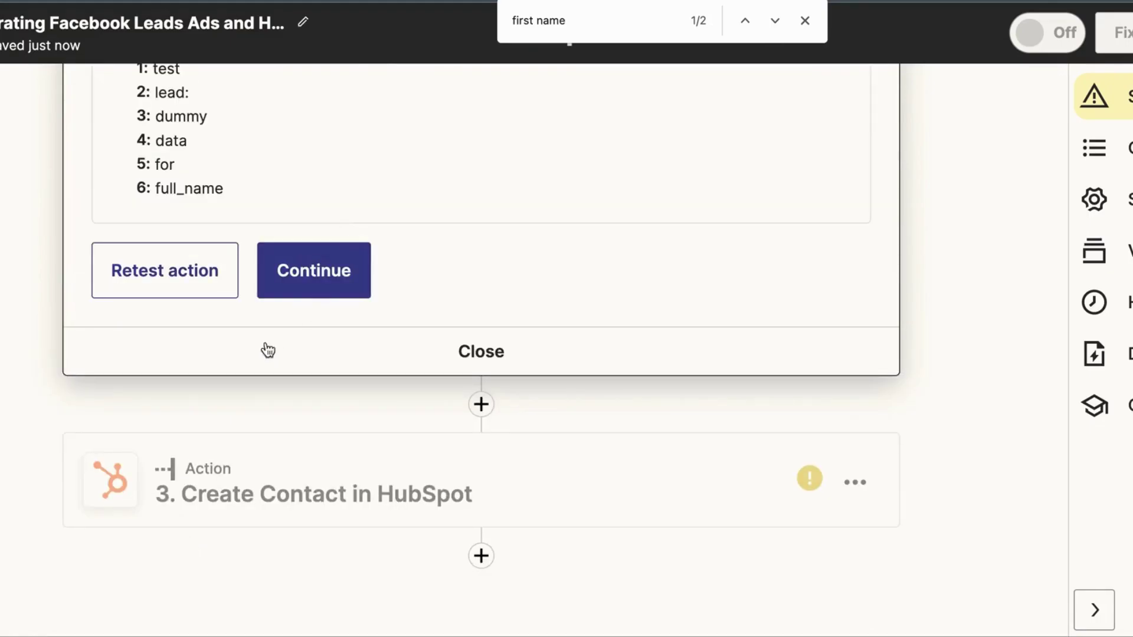
click(175, 295)
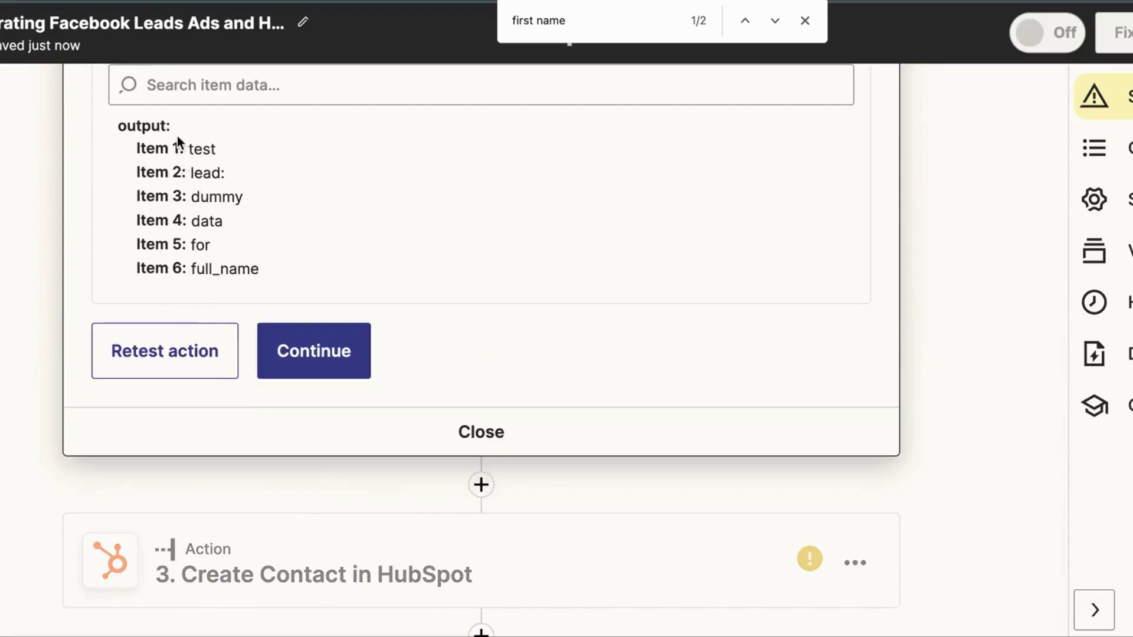
scroll(284, 321, down, 2)
click(301, 289)
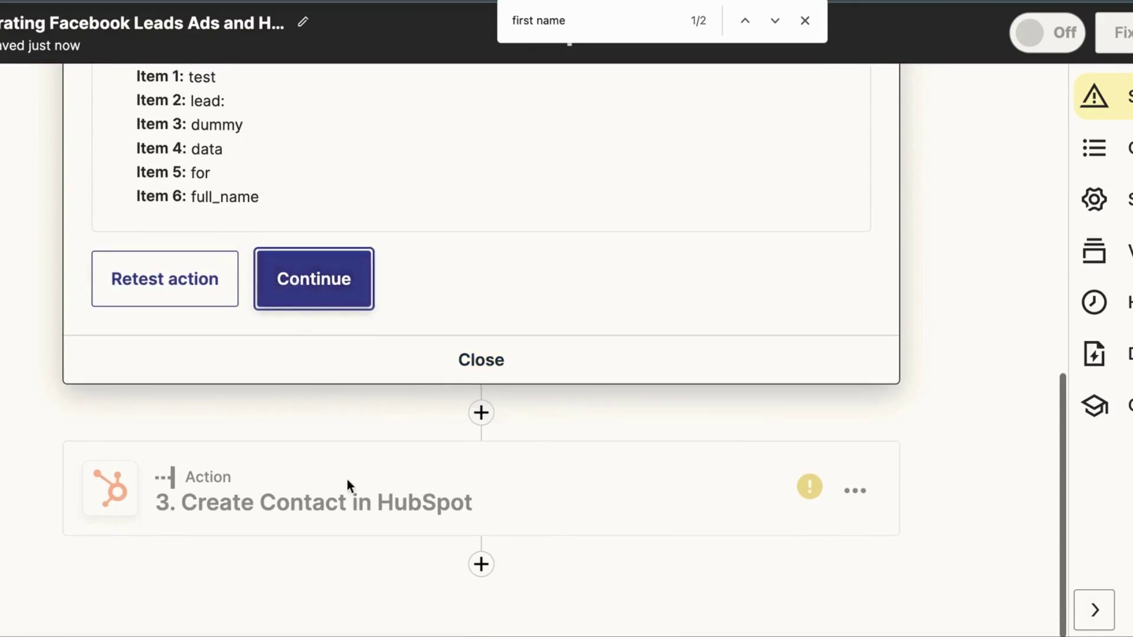
In the HubSpot contact setup, map the First Name field to the Formatter's Output Item 1.
scroll(340, 359, down, 10)
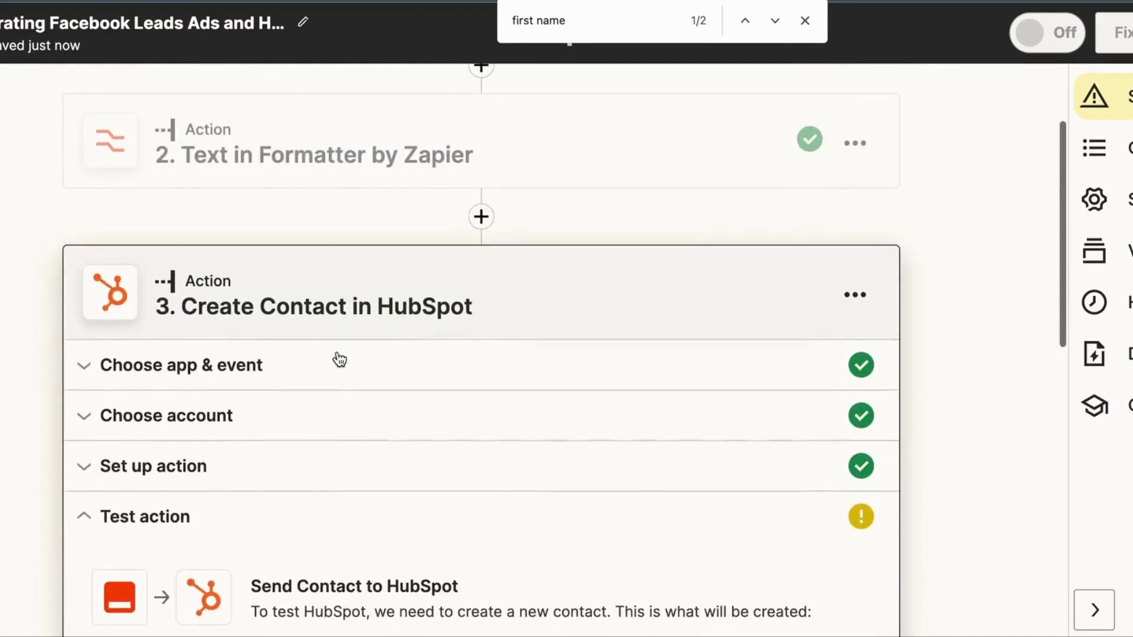
click(275, 475)
scroll(276, 396, down, 10)
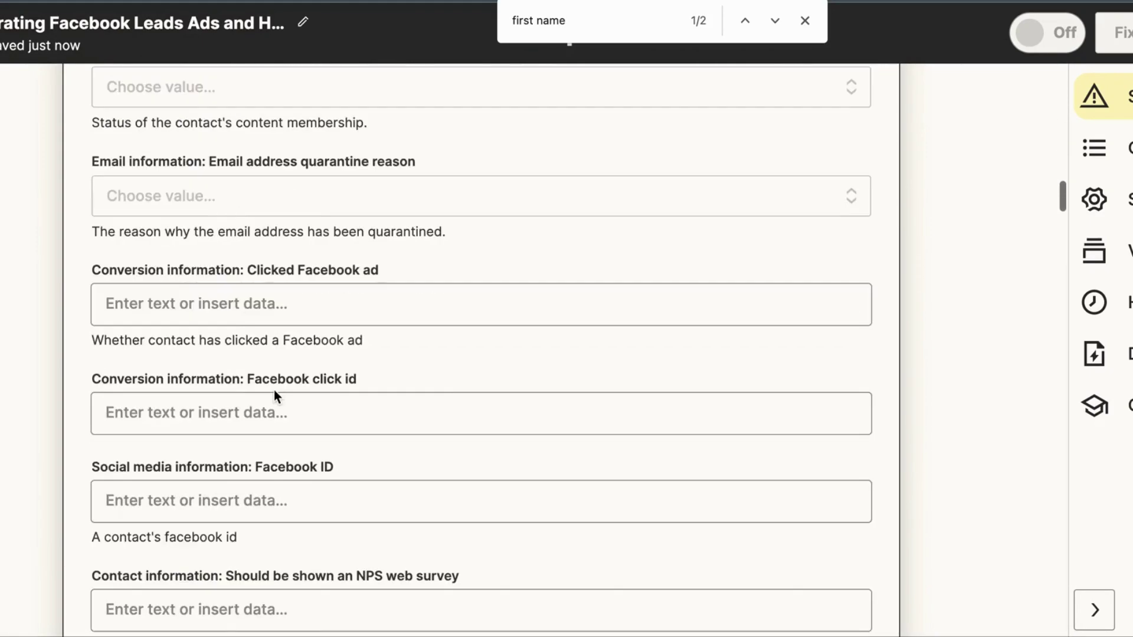
click(775, 21)
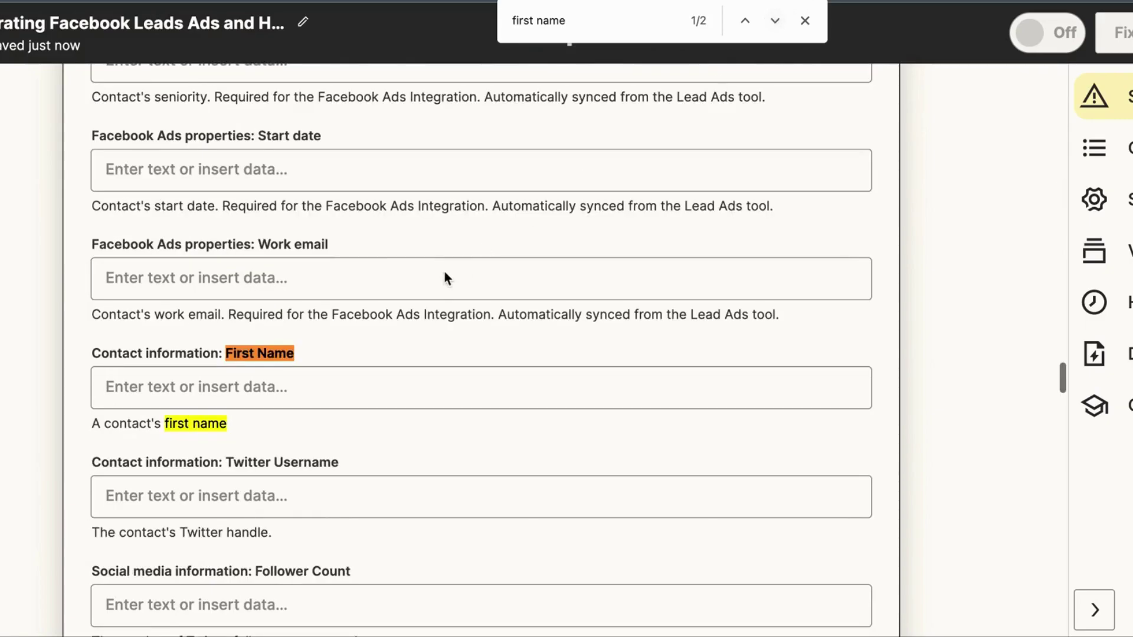
click(370, 383)
click(266, 499)
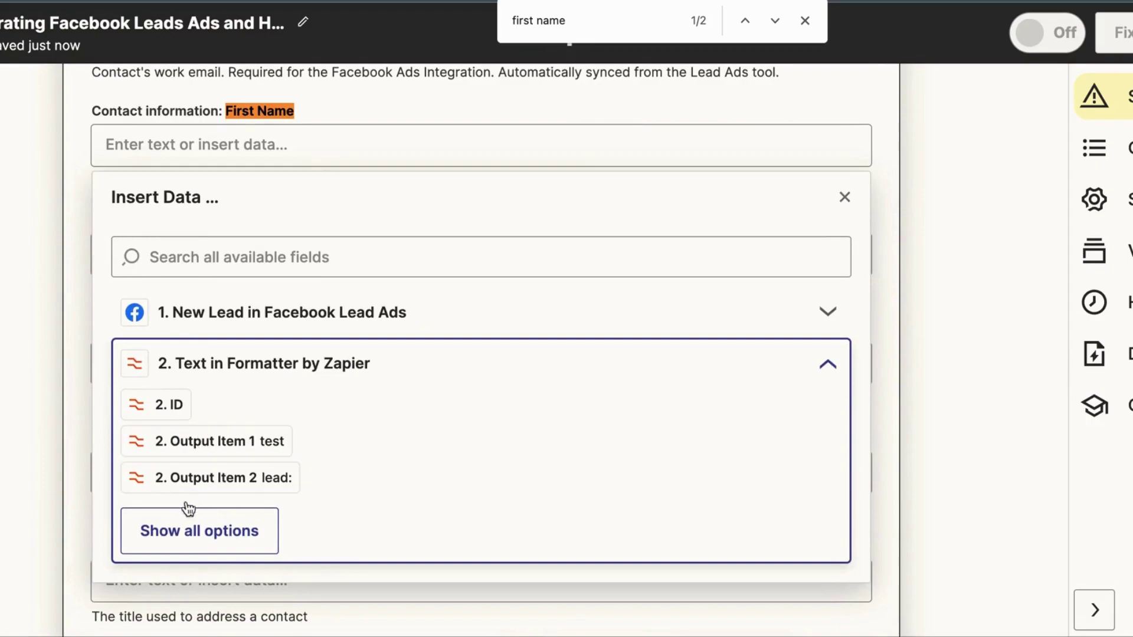
click(147, 469)
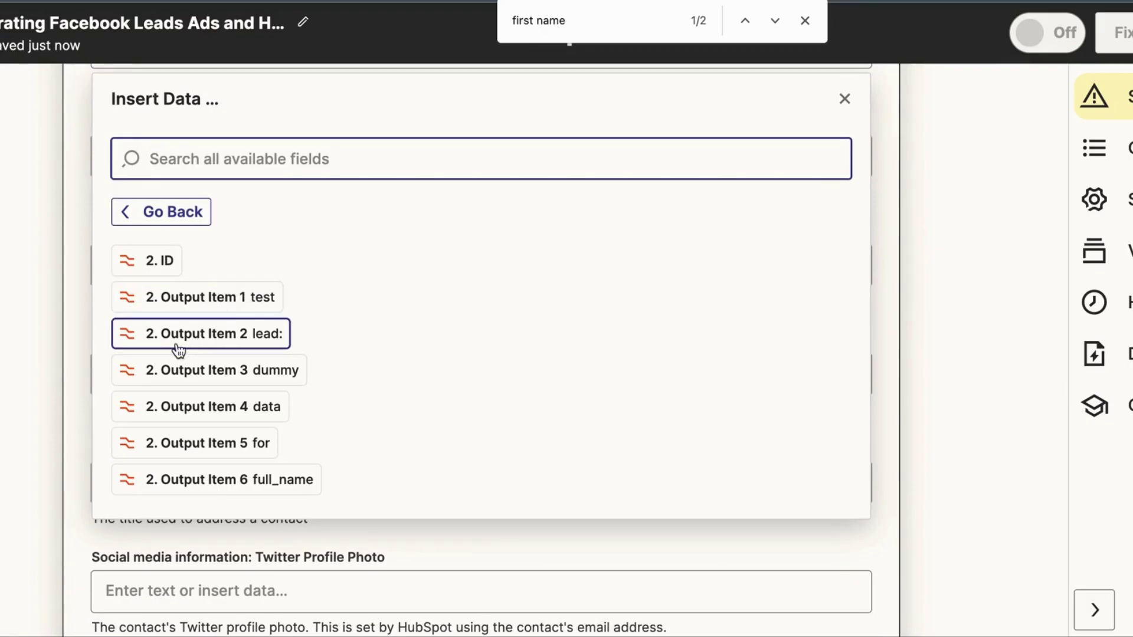
click(235, 297)
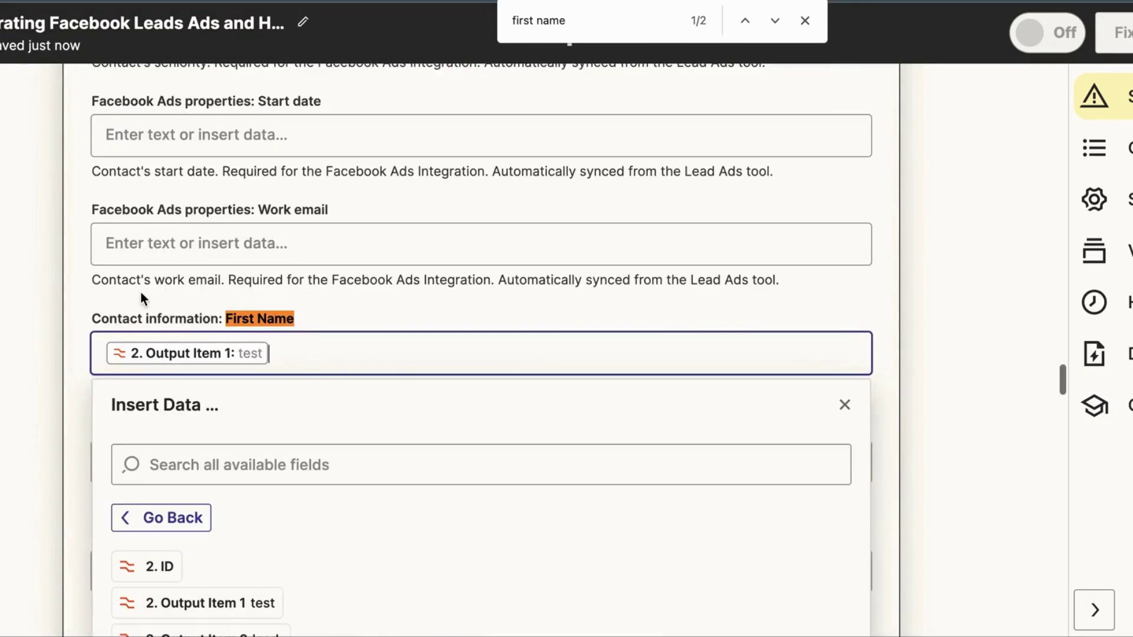
click(212, 295)
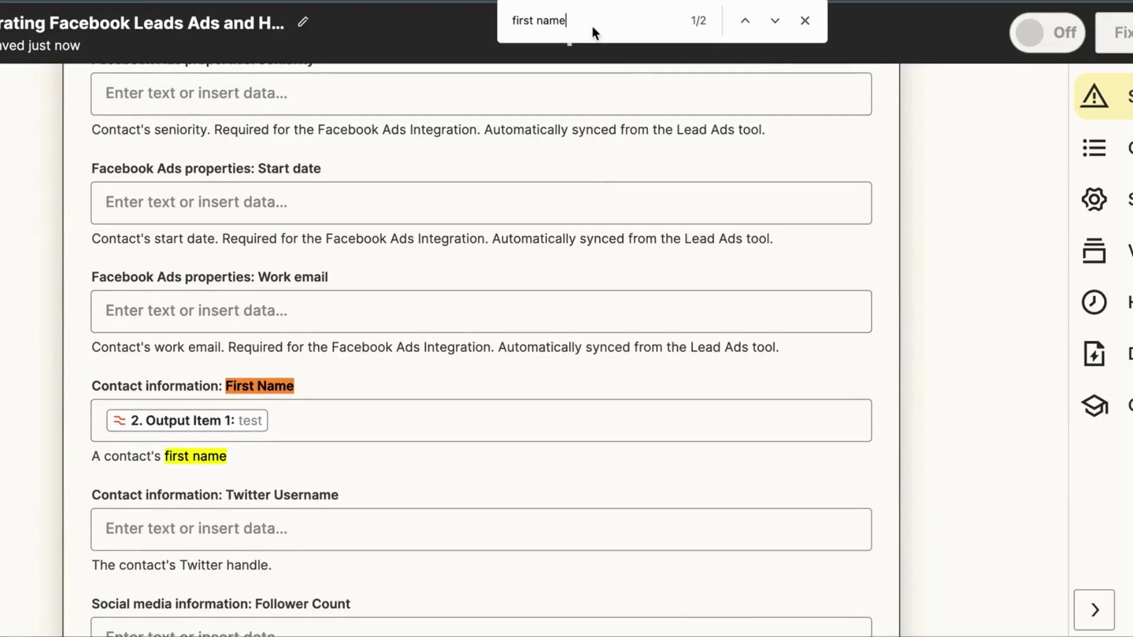
Search the HubSpot contact fields for "last name" and map Last Name to the Formatter's Output Item 2.
triple_click(568, 20)
text(last name)
click(286, 393)
click(307, 493)
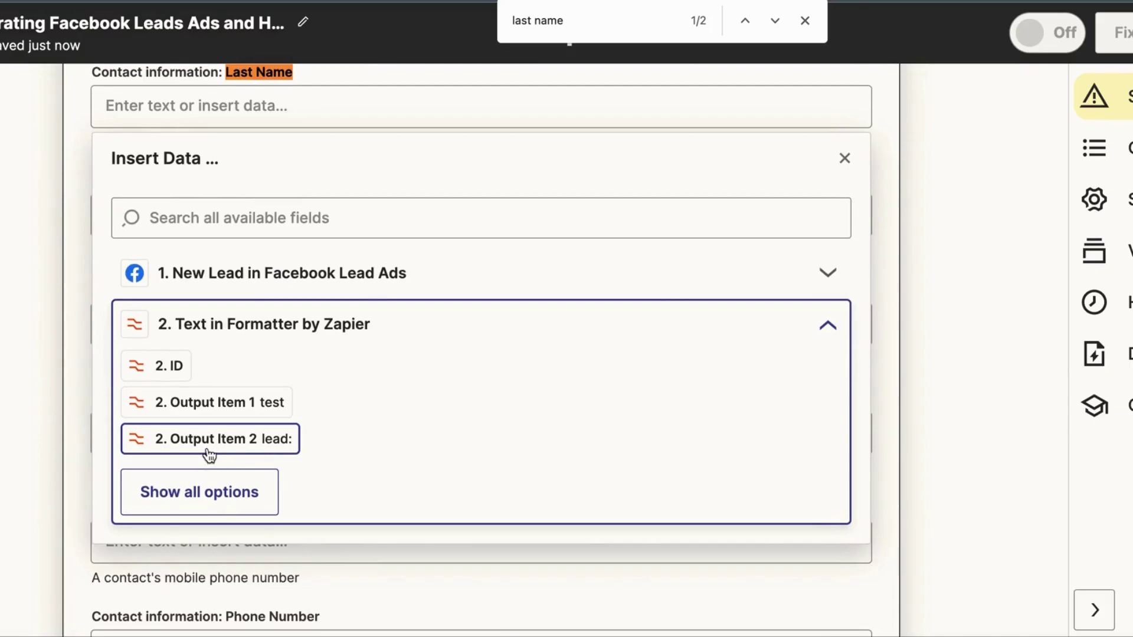
click(225, 440)
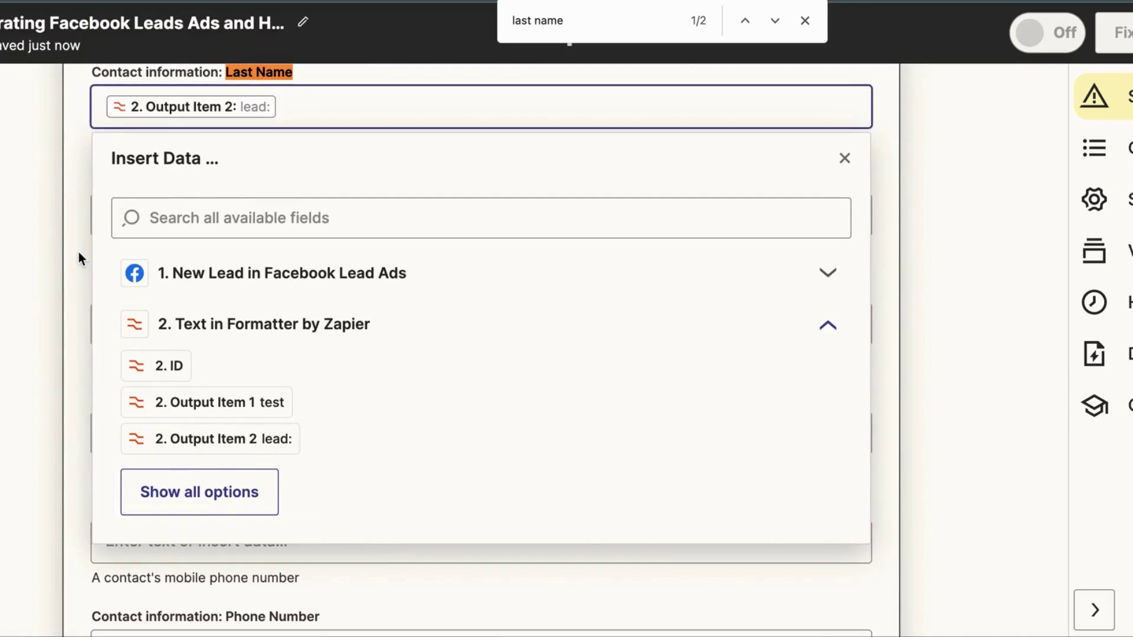
click(21, 218)
scroll(58, 200, up, 2)
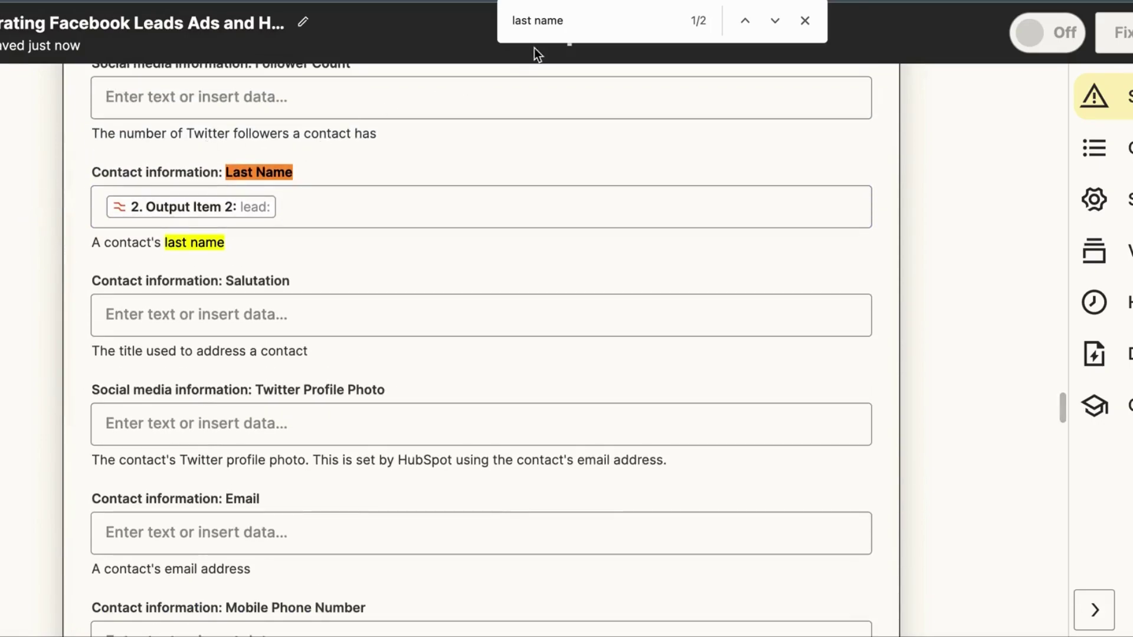
Search the fields for "phone" and map the contact's primary Phone Number to the Facebook lead's Phone Number.
triple_click(601, 18)
text(phone)
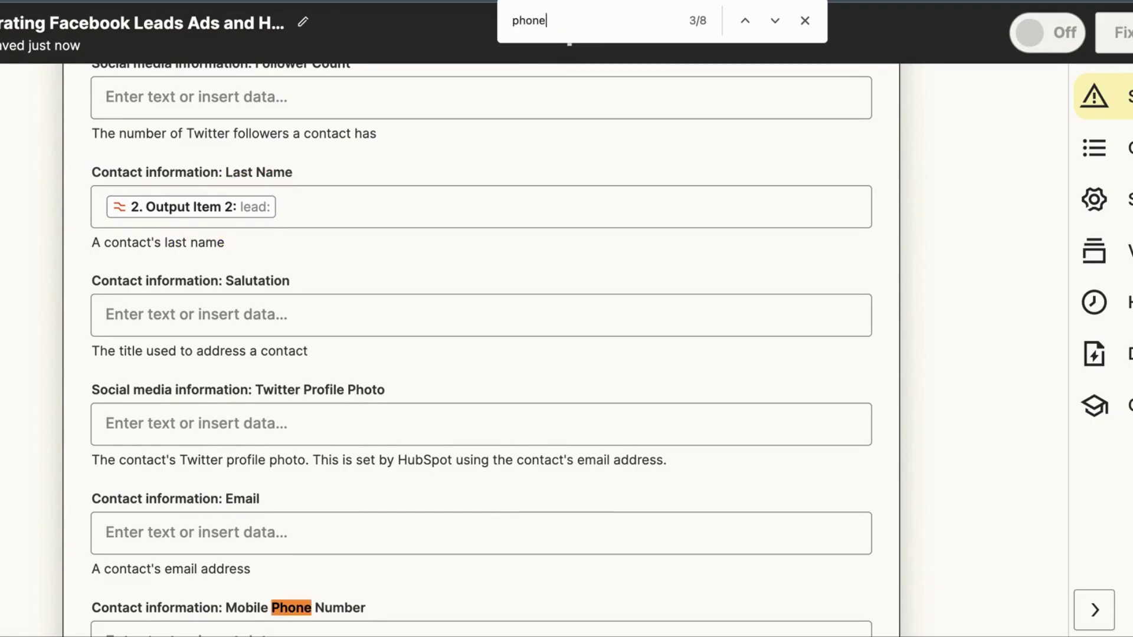
click(770, 18)
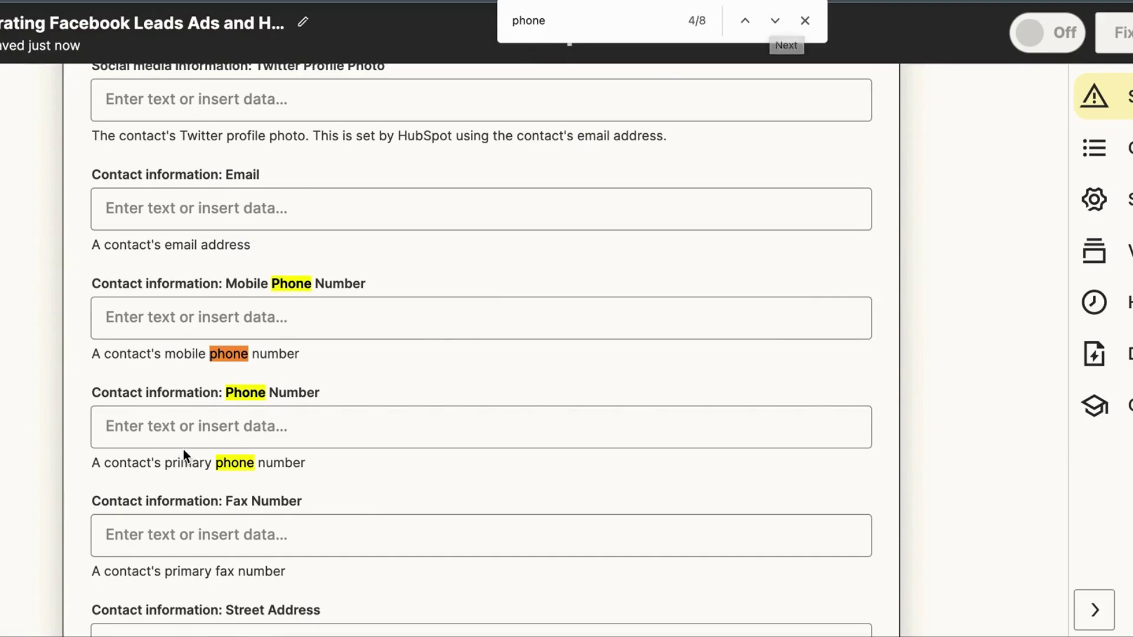
click(147, 418)
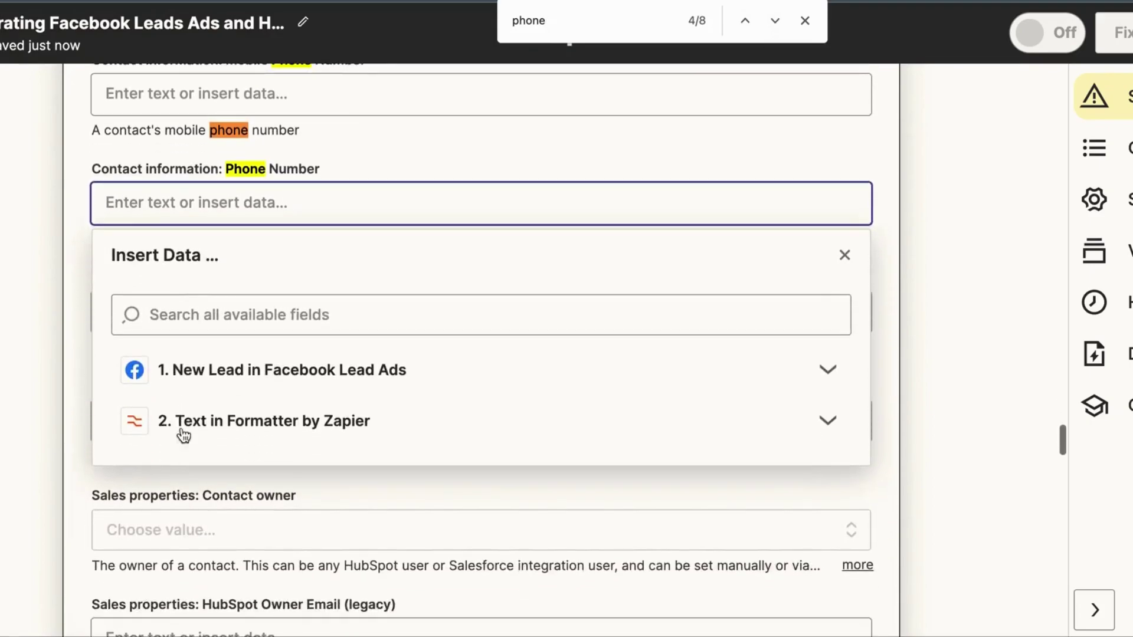
click(204, 375)
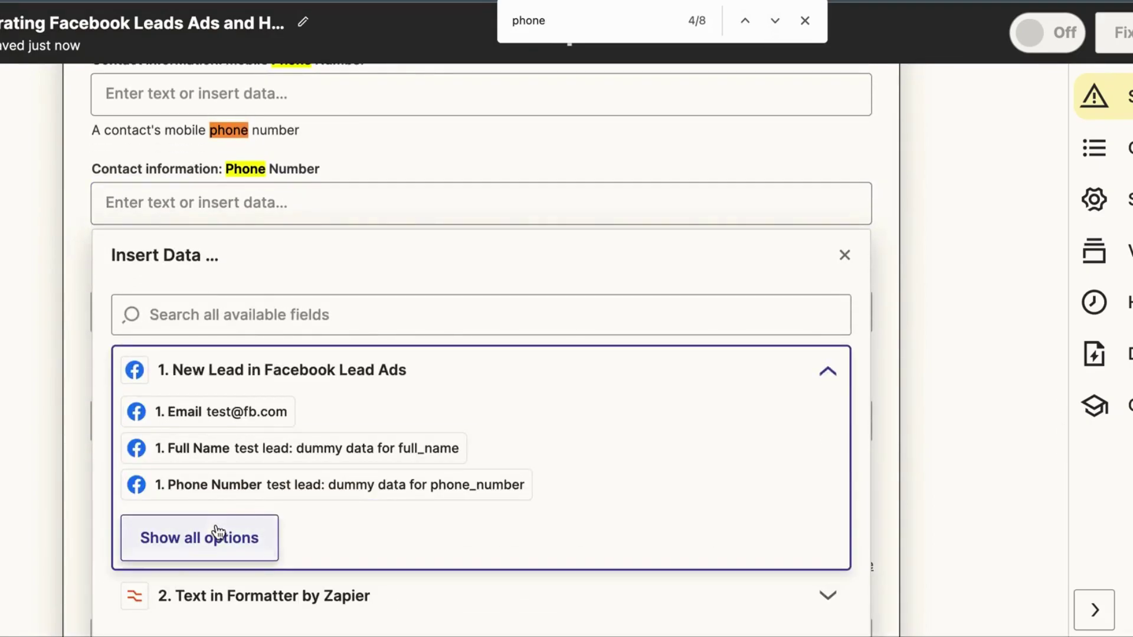
click(214, 491)
click(53, 278)
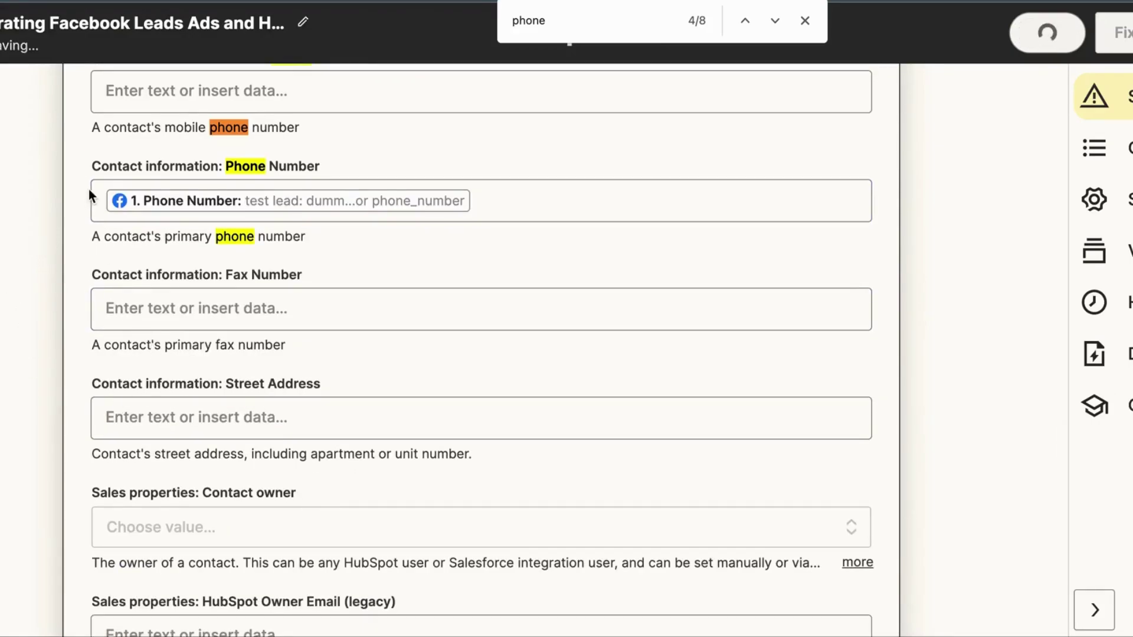
Search the HubSpot action's fields for "email" and go through the matches to locate Contact information: Email.
key(super+f)
text(ema)
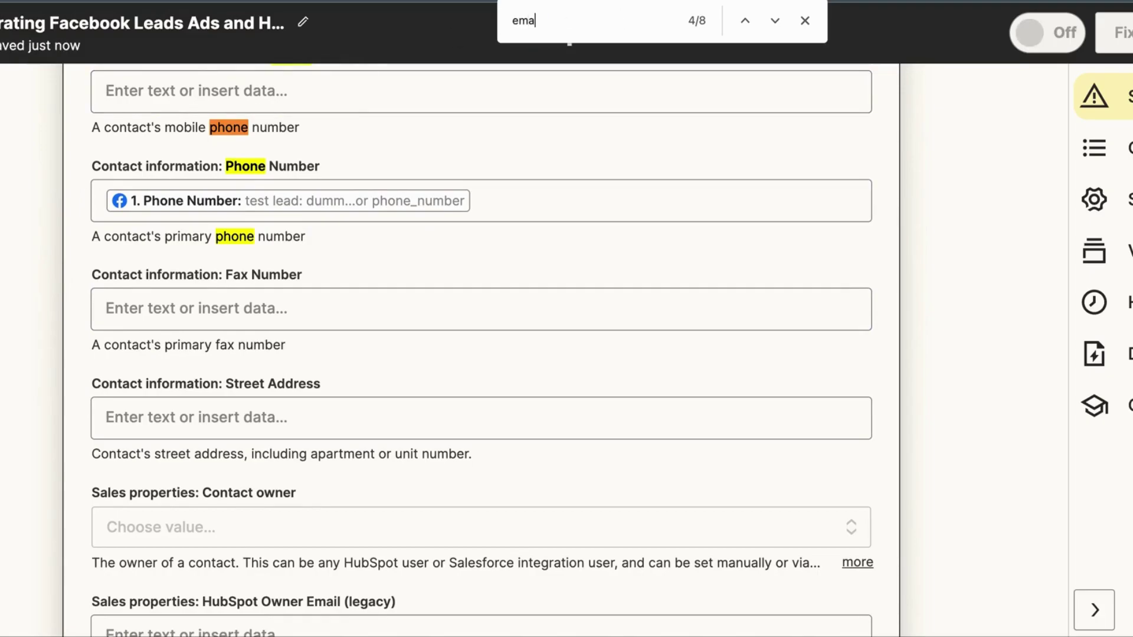
text(il)
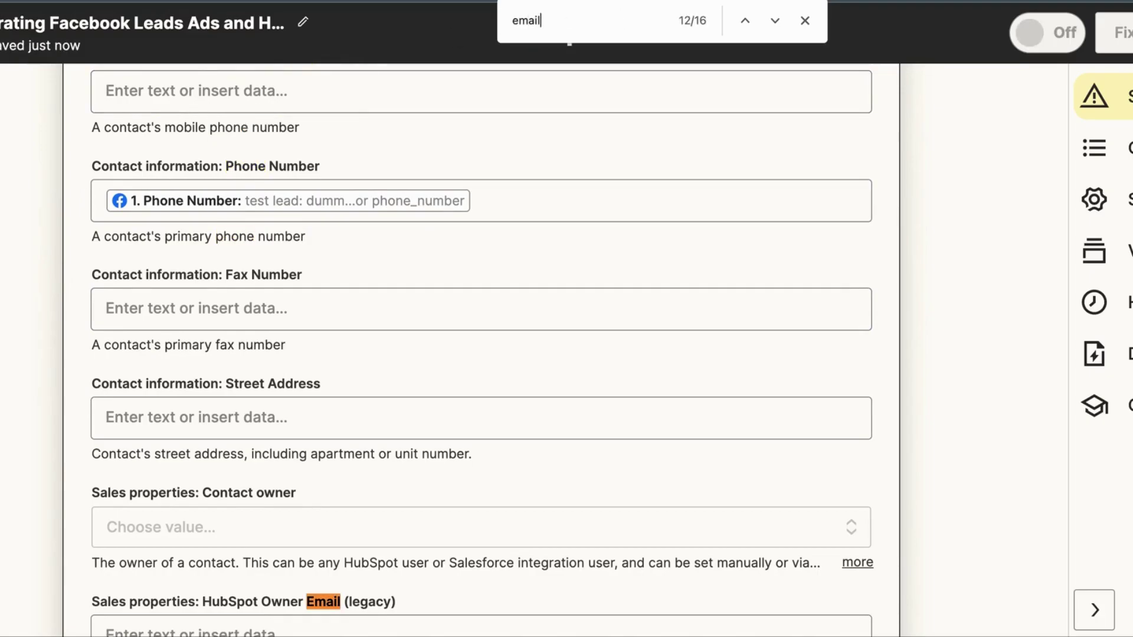
click(777, 22)
click(776, 22)
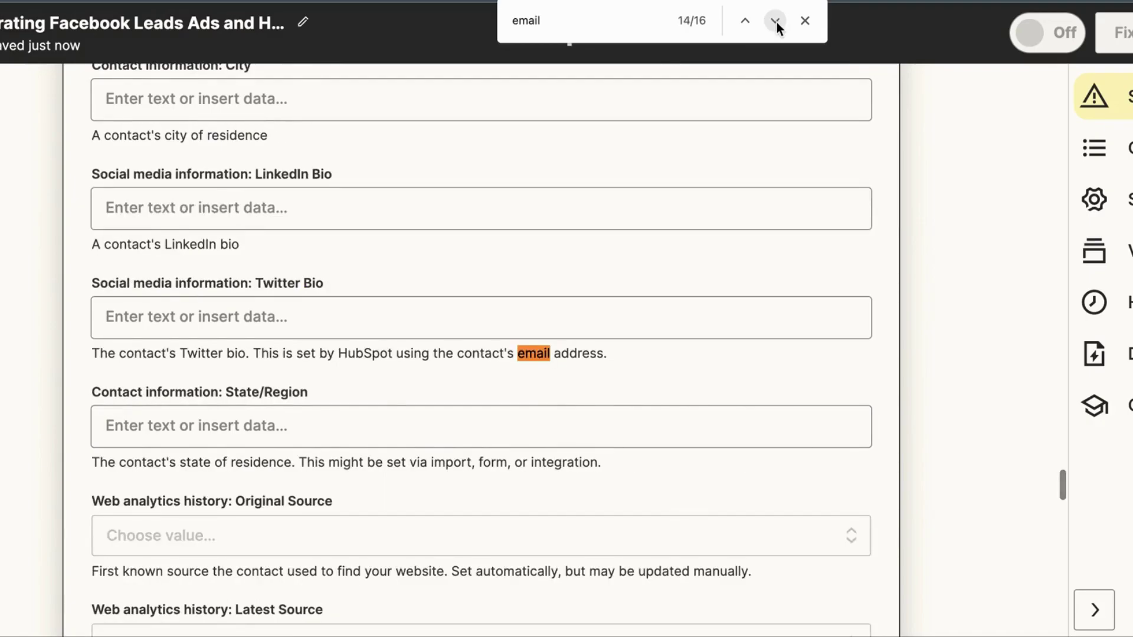
click(777, 22)
click(776, 22)
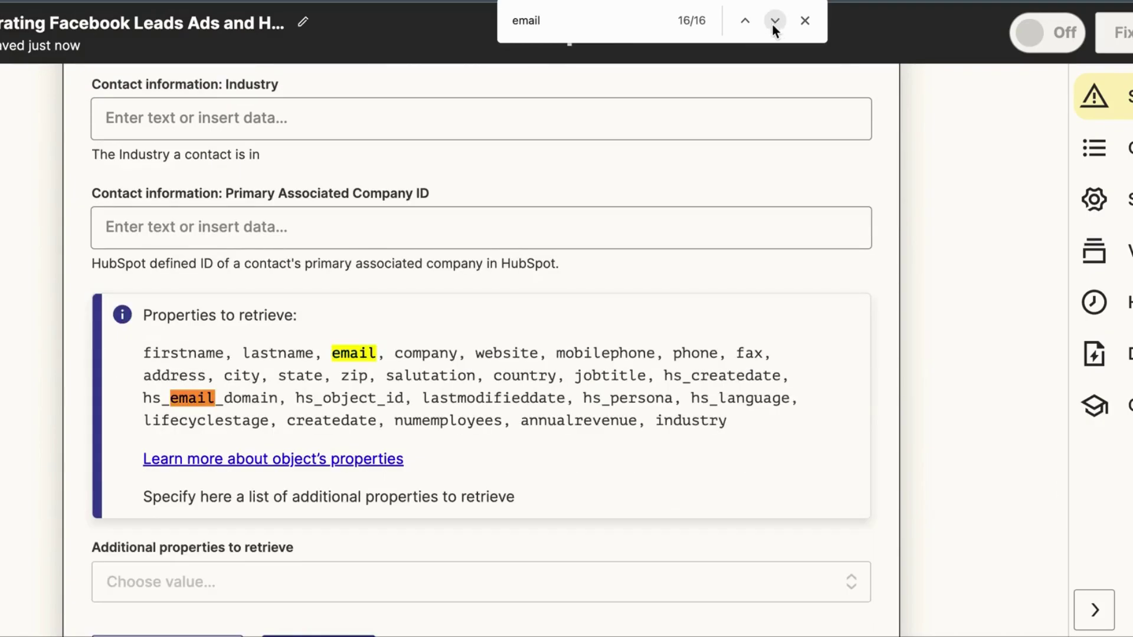
click(745, 24)
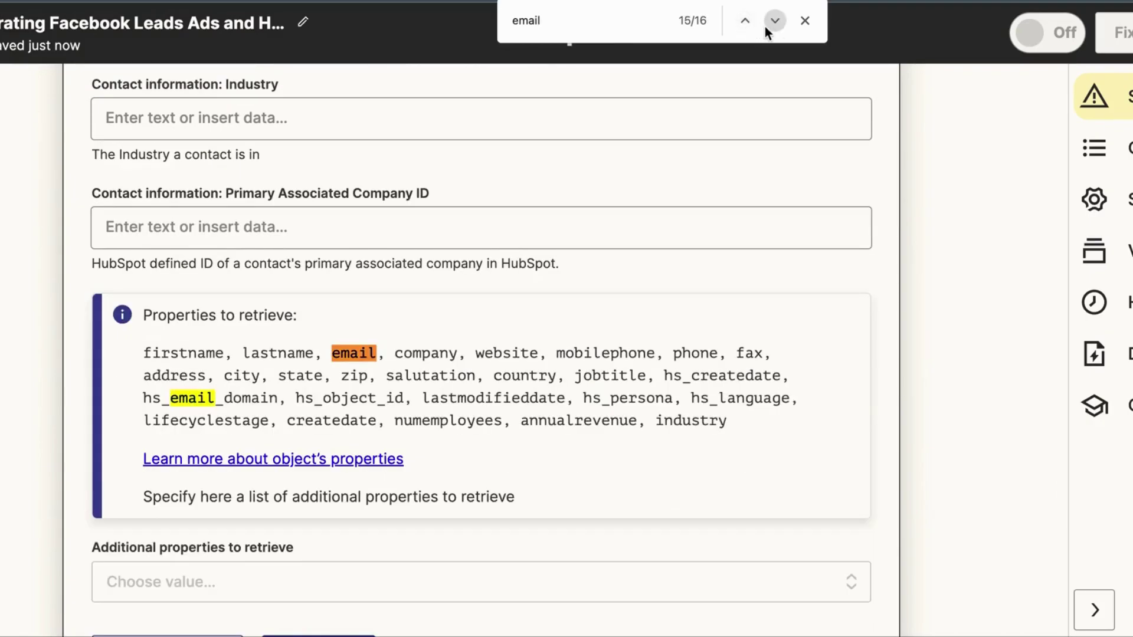
click(765, 26)
click(764, 26)
click(764, 26)
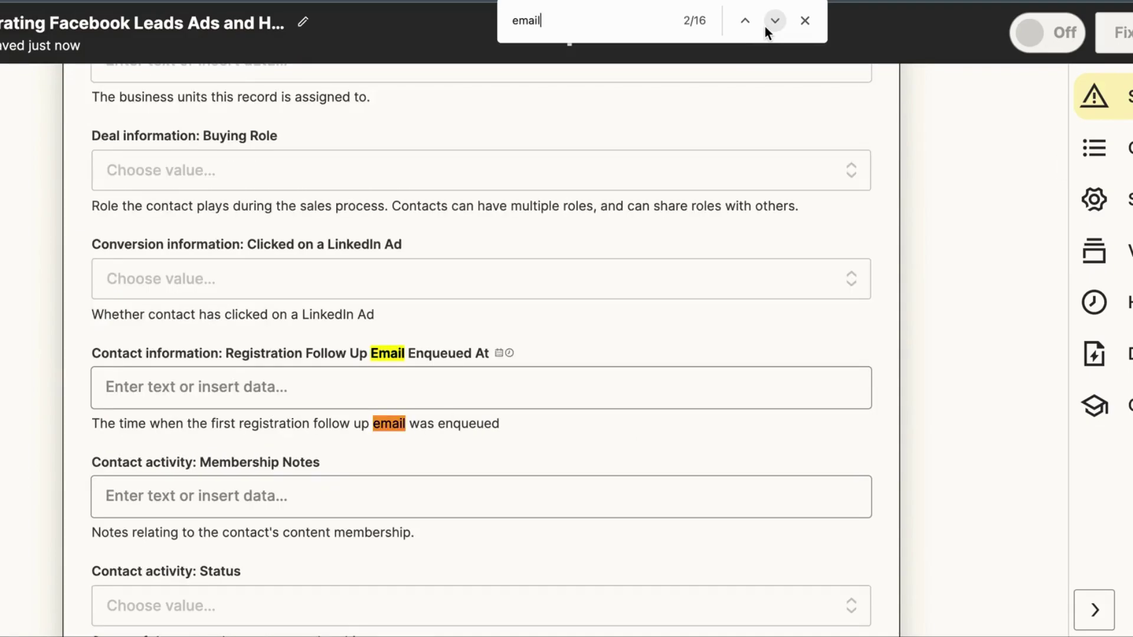
click(765, 26)
click(765, 26)
click(765, 26)
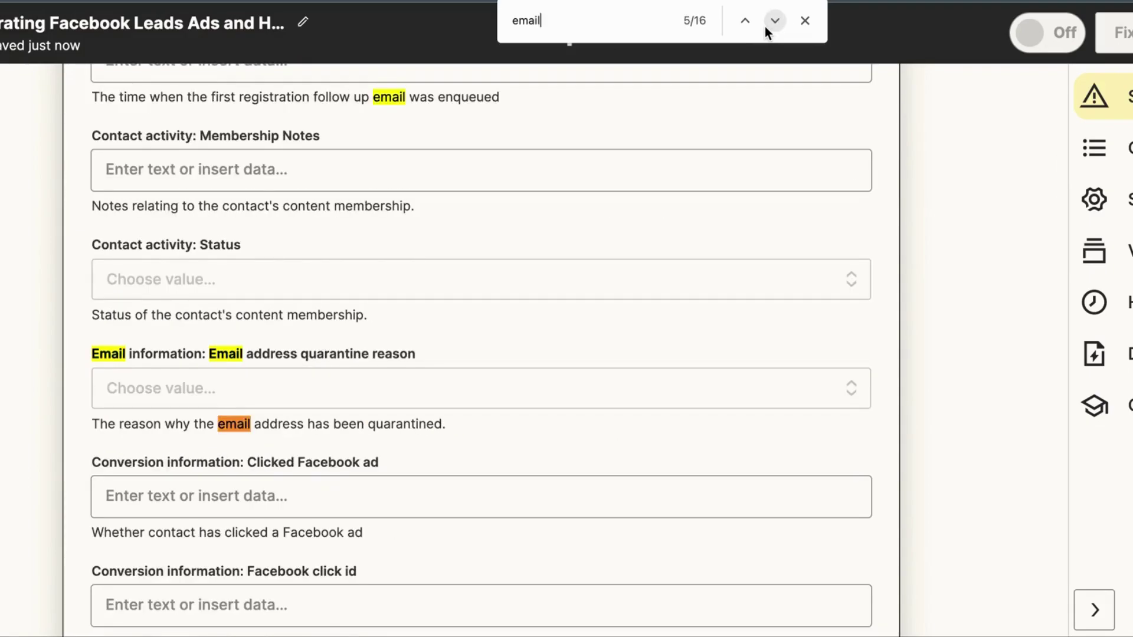
click(765, 26)
click(764, 26)
click(765, 26)
click(765, 26)
Map the contact's Email field to the Email value from the Facebook lead.
click(199, 424)
scroll(199, 425, down, 5)
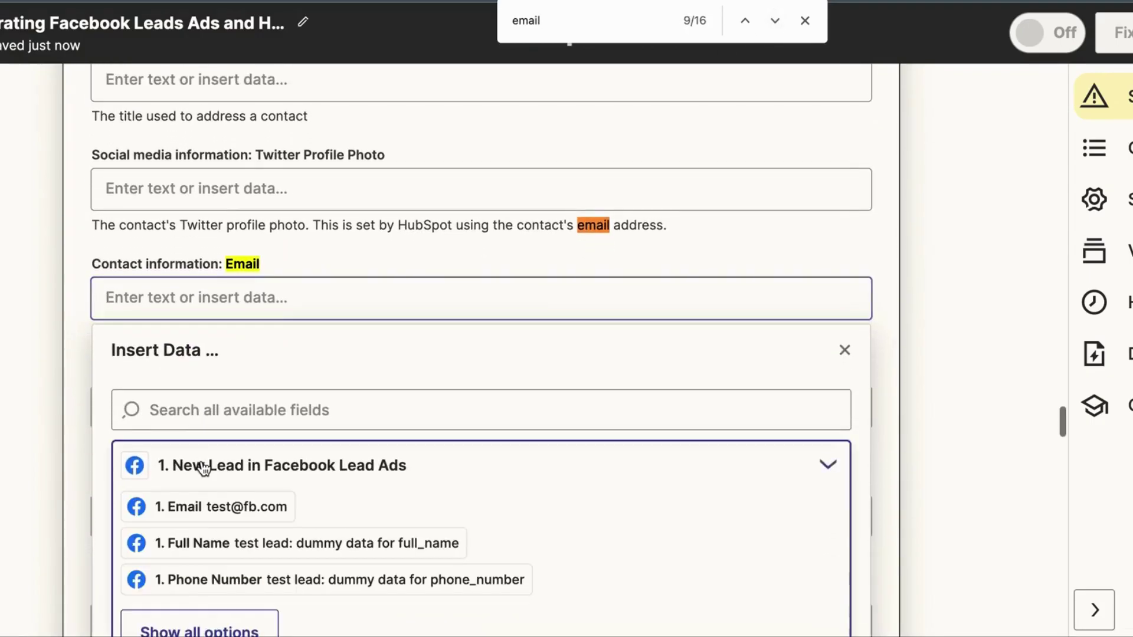
click(202, 468)
click(185, 380)
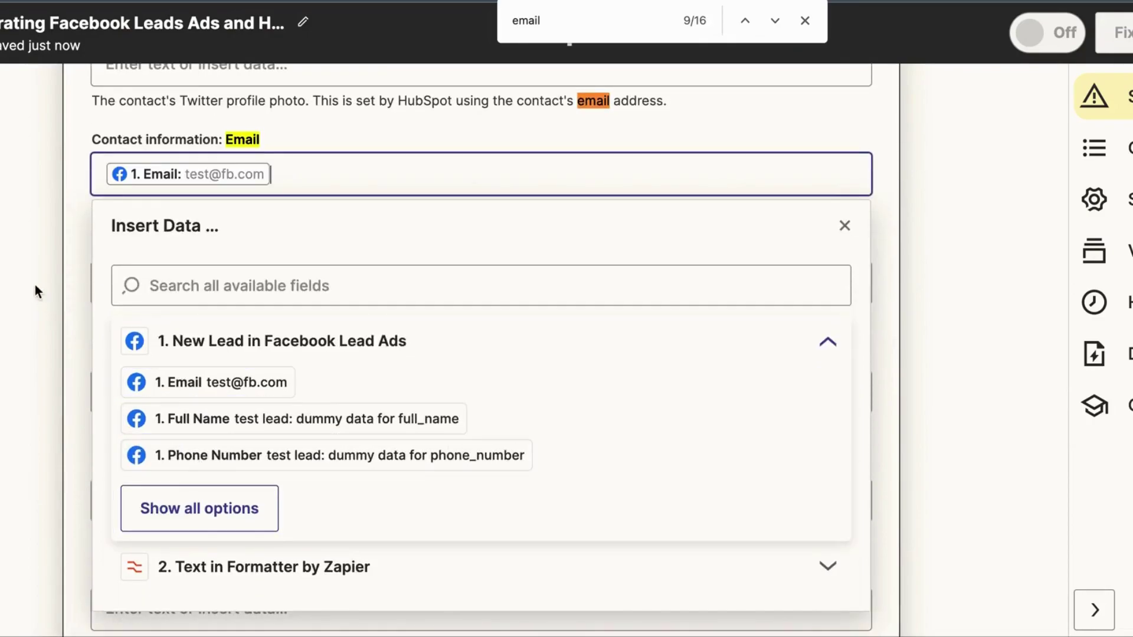
Search the HubSpot contact fields for "life" and set the contact's Lifecycle Stage to Lead.
click(33, 257)
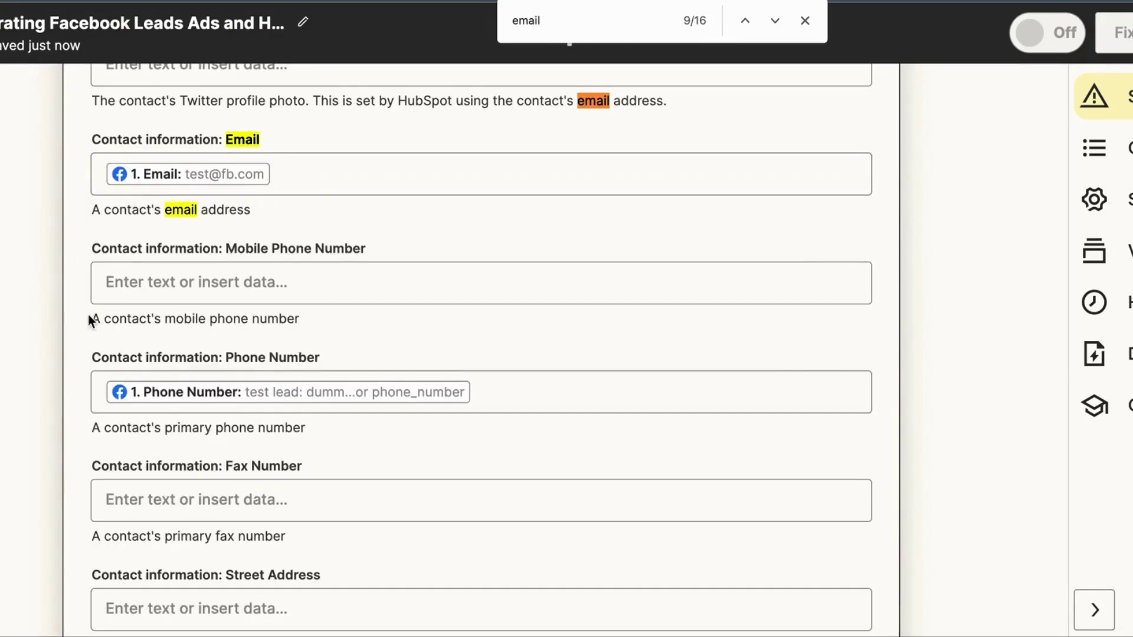
click(804, 20)
scroll(478, 314, down, 15)
scroll(478, 313, down, 20)
scroll(478, 313, down, 4)
scroll(478, 313, up, 4)
key(ctrl+f)
text(life)
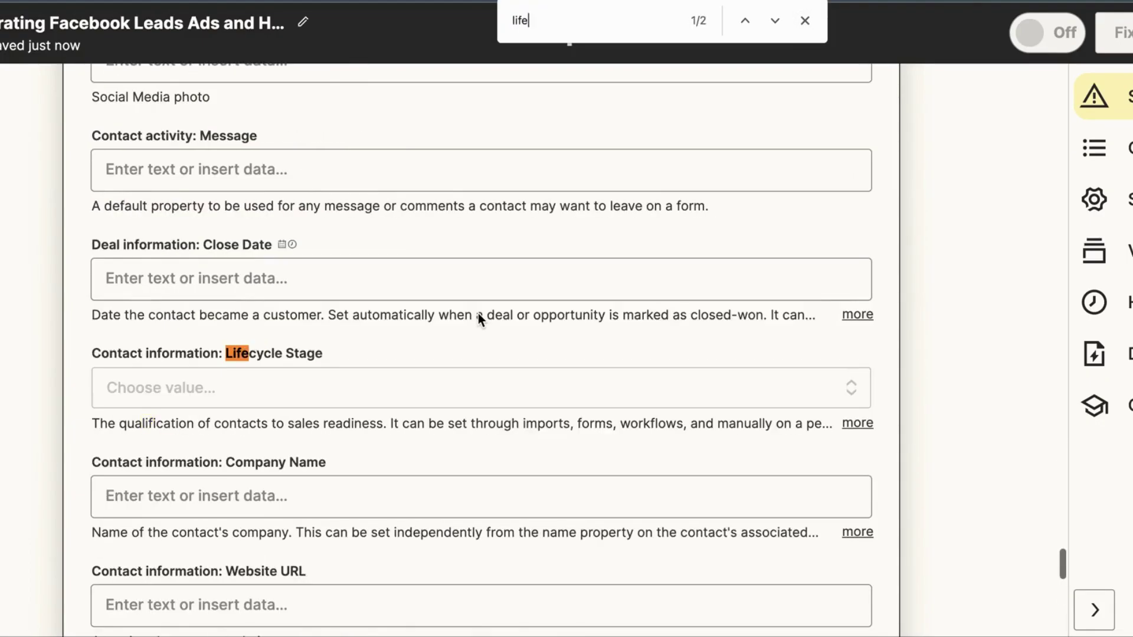
click(344, 401)
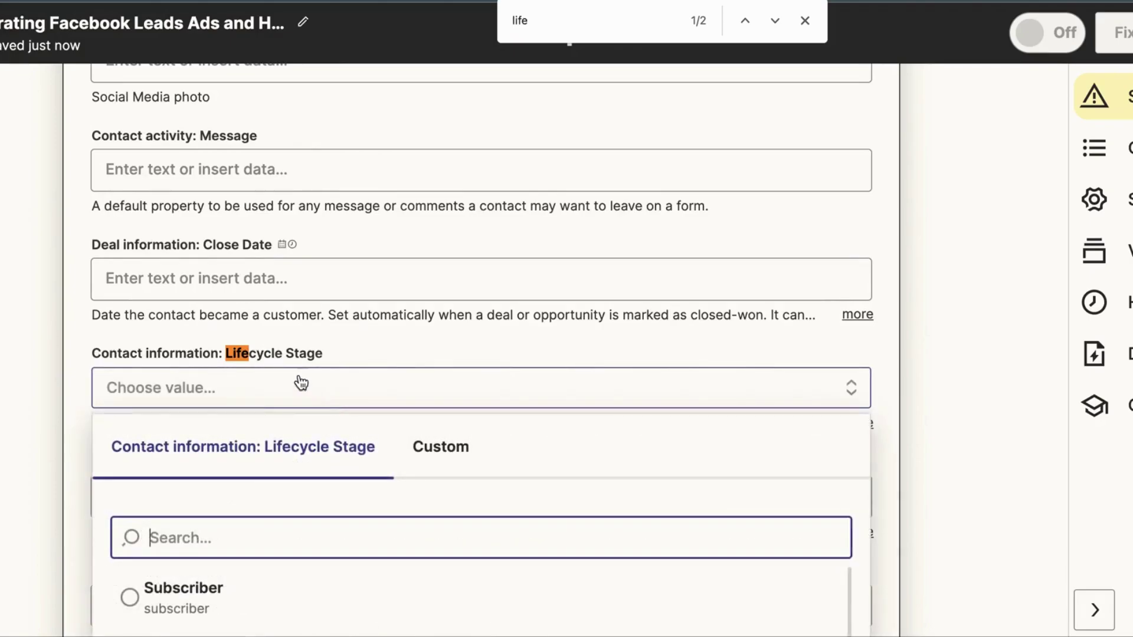
scroll(313, 529, down, 4)
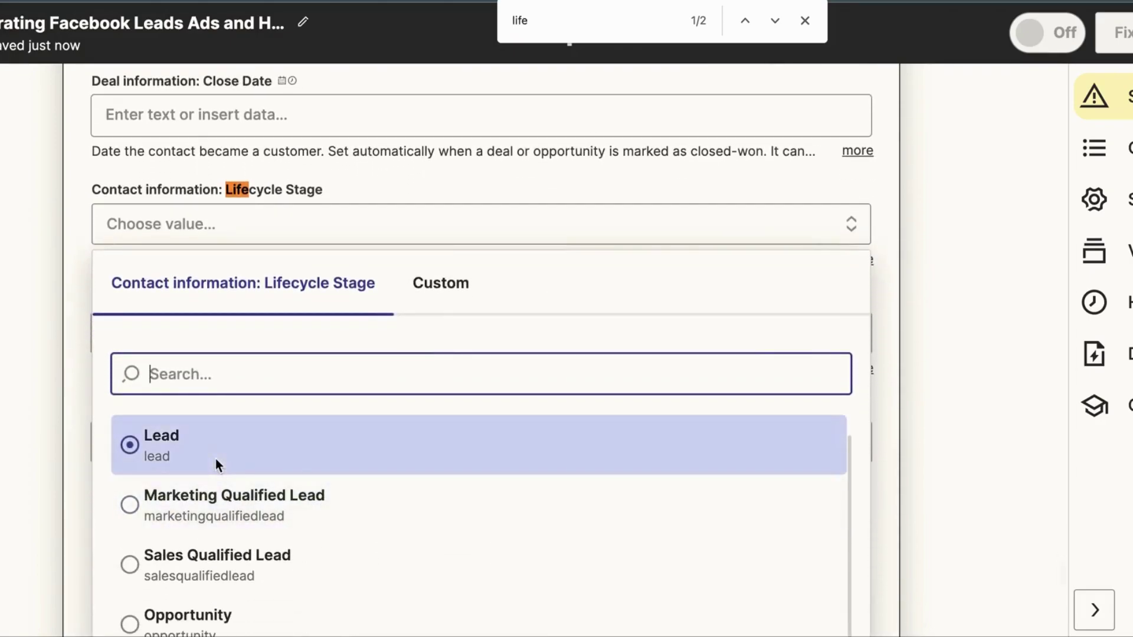
click(126, 408)
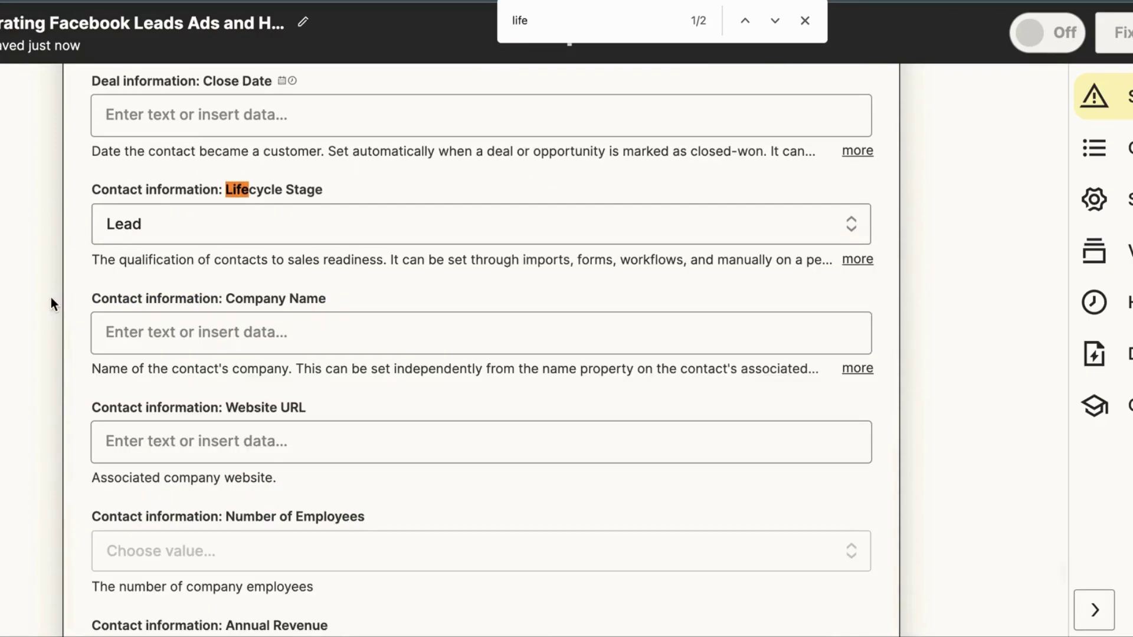
End the page search, refresh the HubSpot action's fields after the last property and continue to its test.
scroll(89, 341, down, 7)
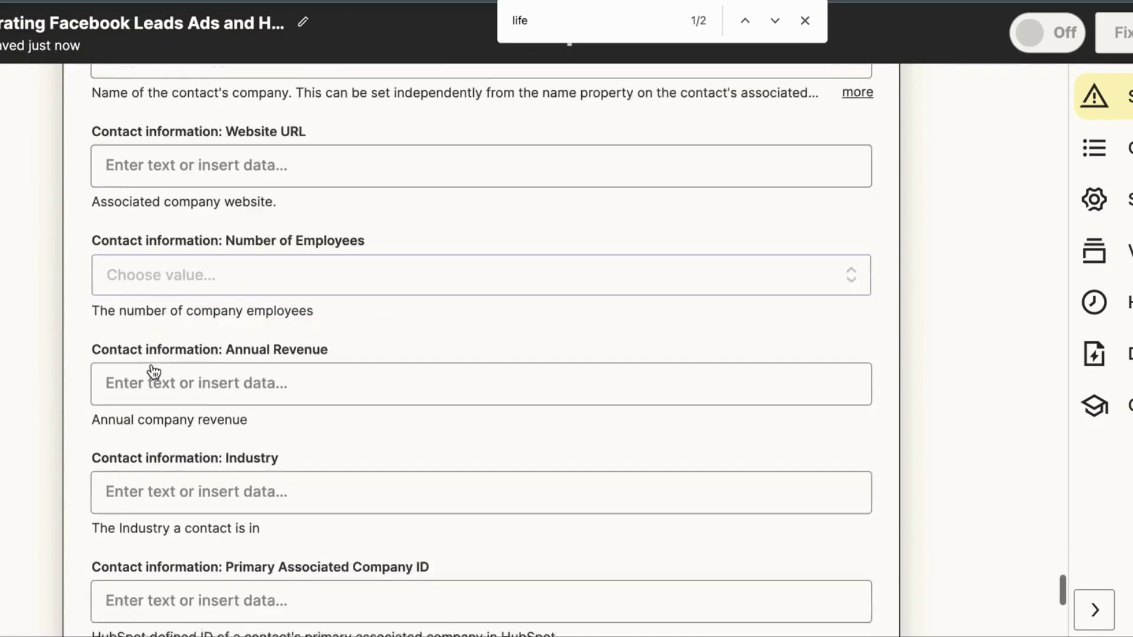
scroll(152, 364, down, 4)
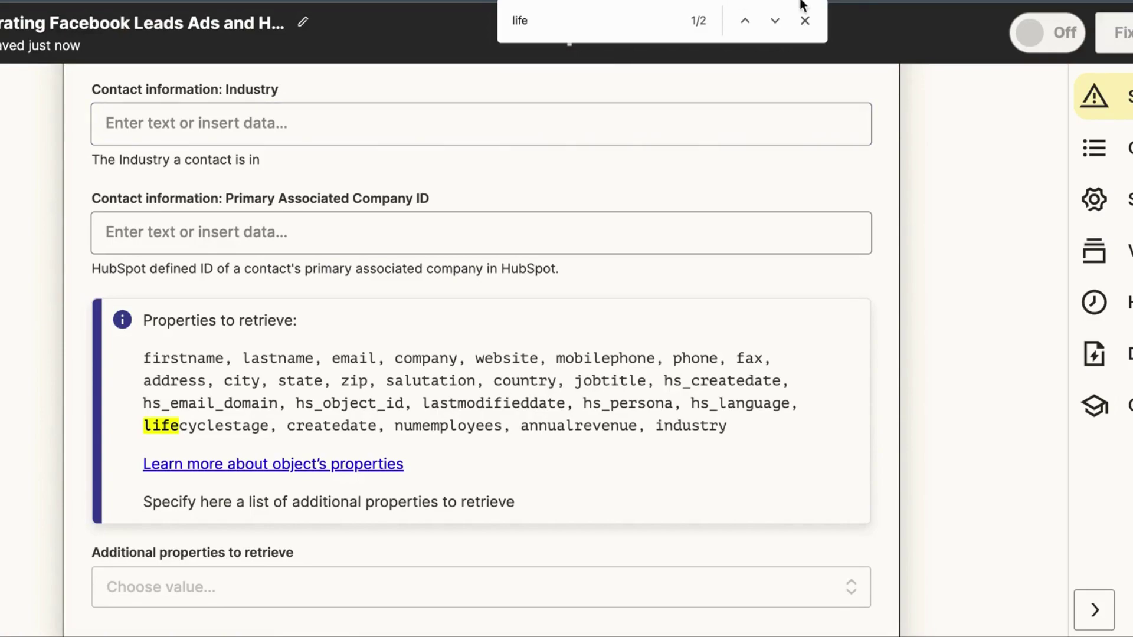
click(805, 20)
scroll(764, 133, down, 1)
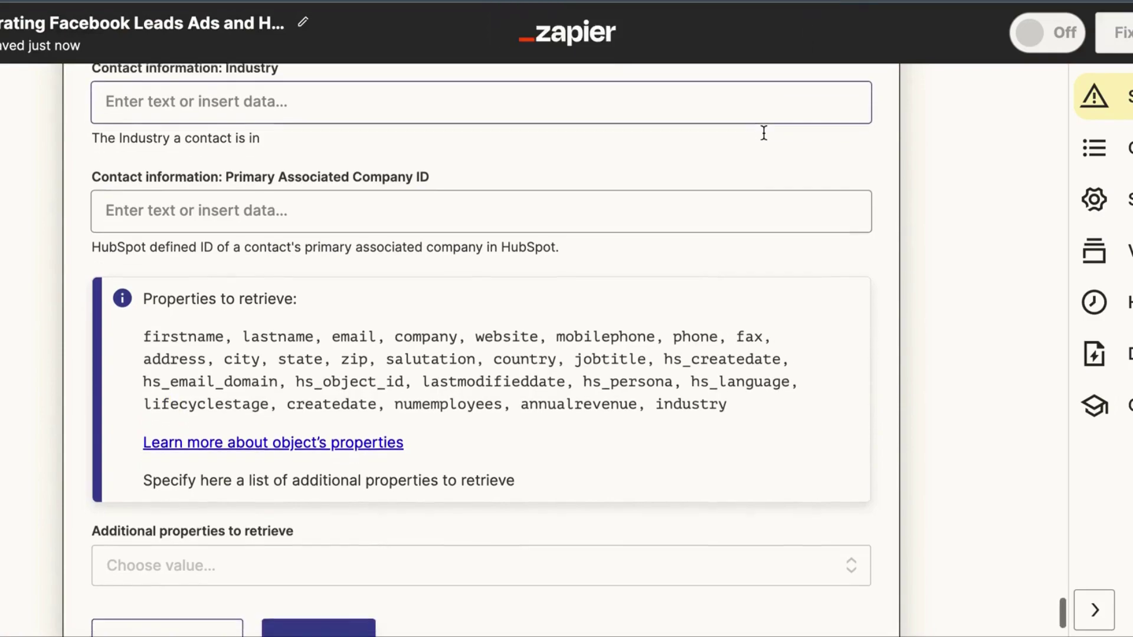
scroll(763, 133, down, 1)
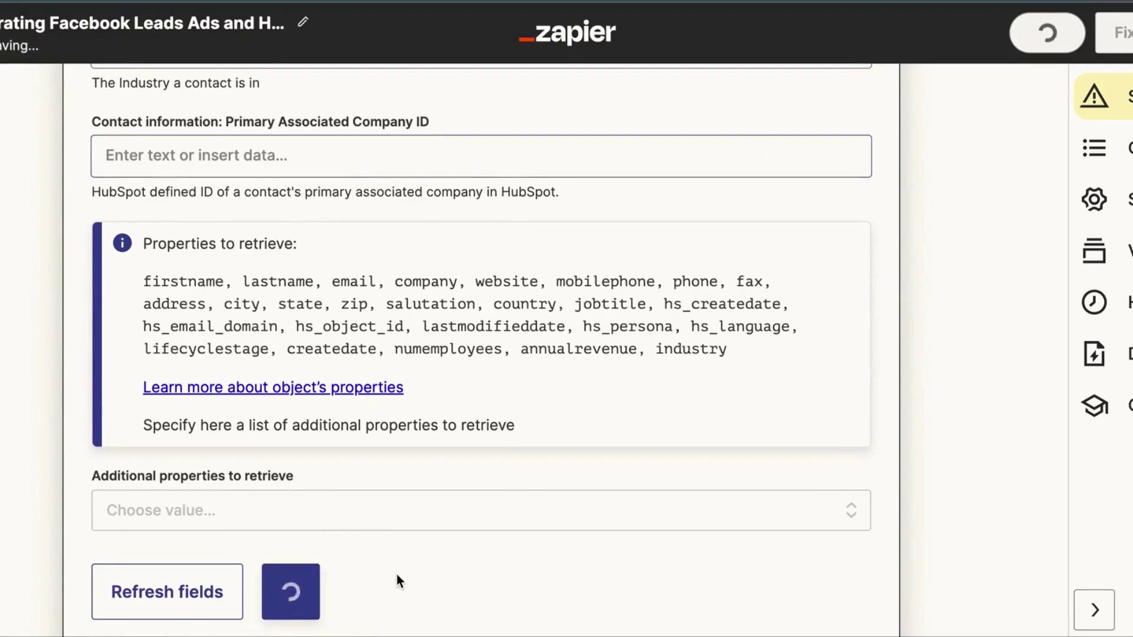
scroll(288, 530, down, 2)
click(195, 513)
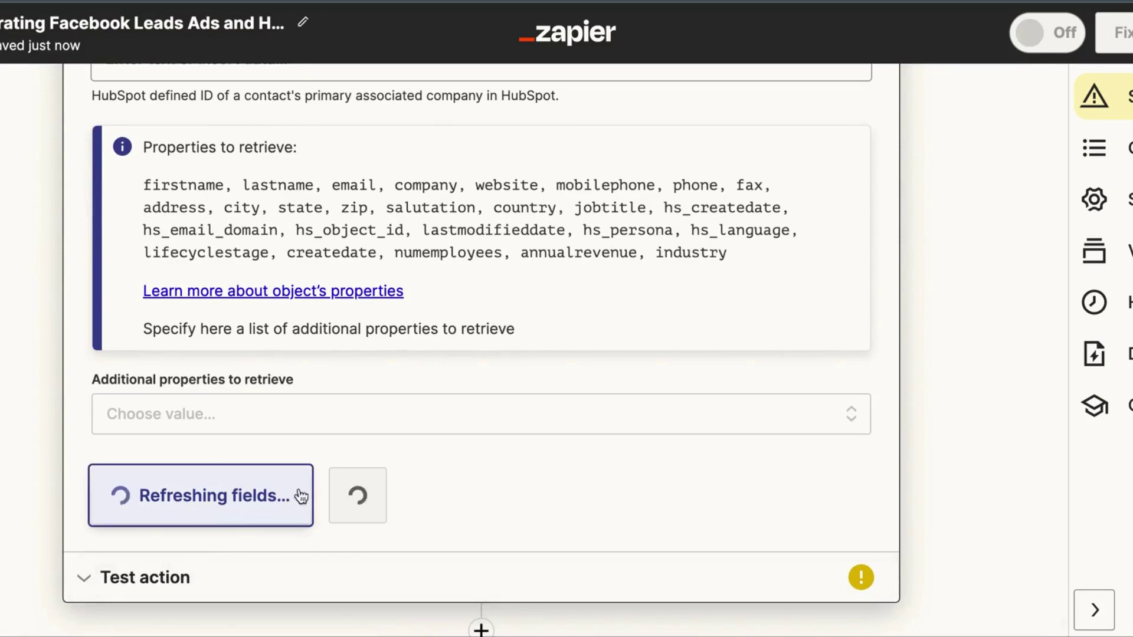
click(340, 500)
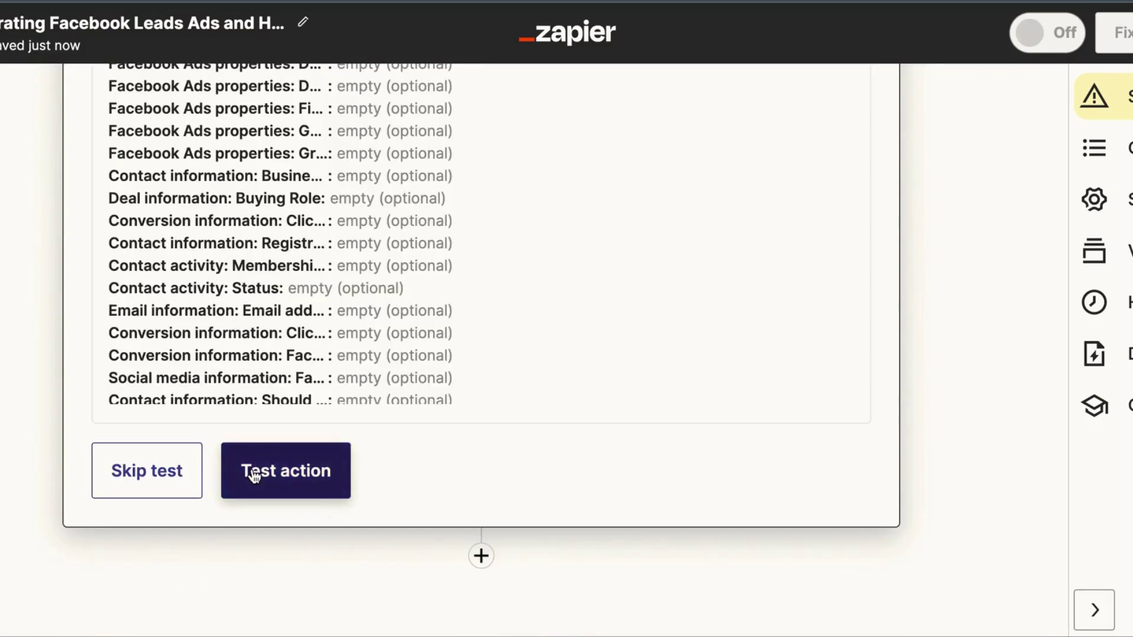
Test the HubSpot contact action with the sample lead data.
scroll(254, 475, up, 1)
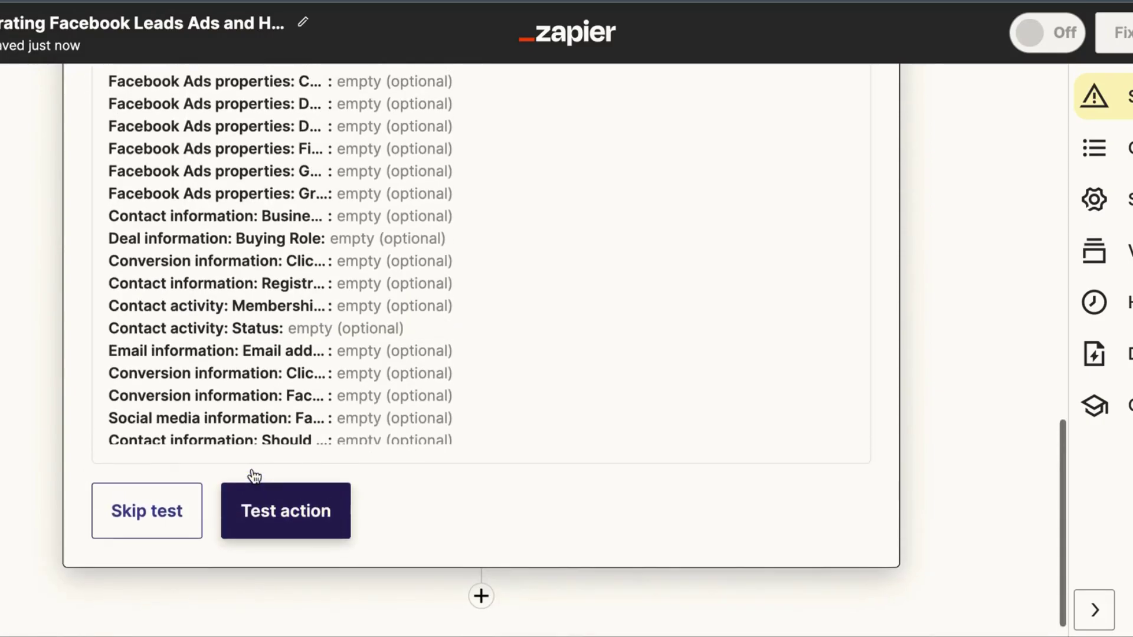
click(260, 511)
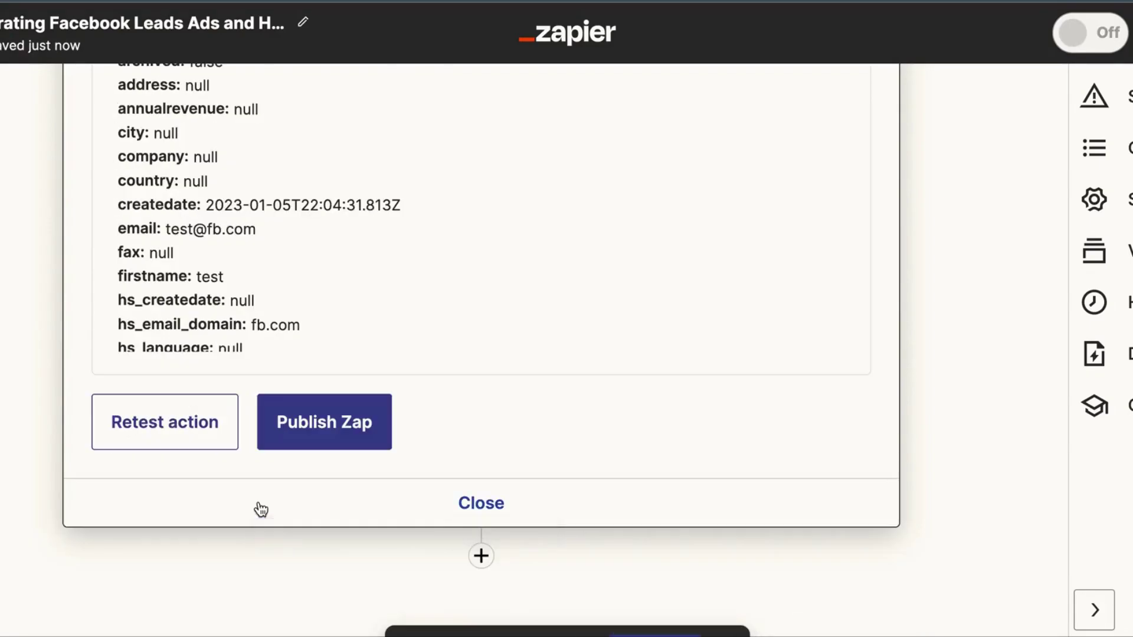
scroll(278, 342, up, 7)
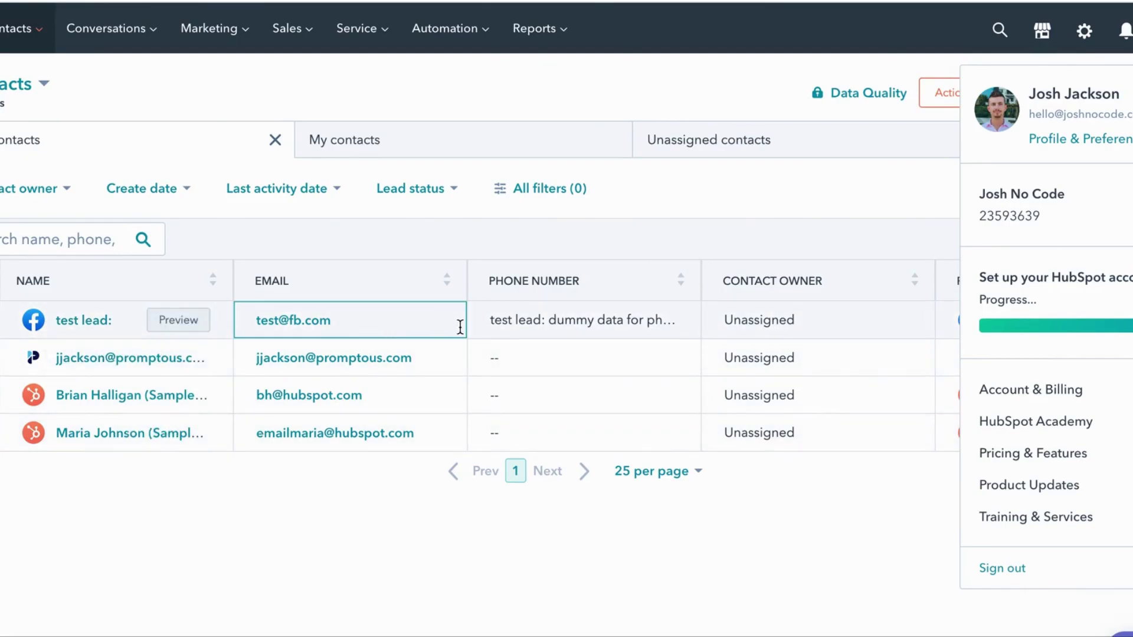
Switch to HubSpot, check the test lead's row across the contacts table and dismiss the account menu.
scroll(734, 313, right, 10)
scroll(734, 312, left, 10)
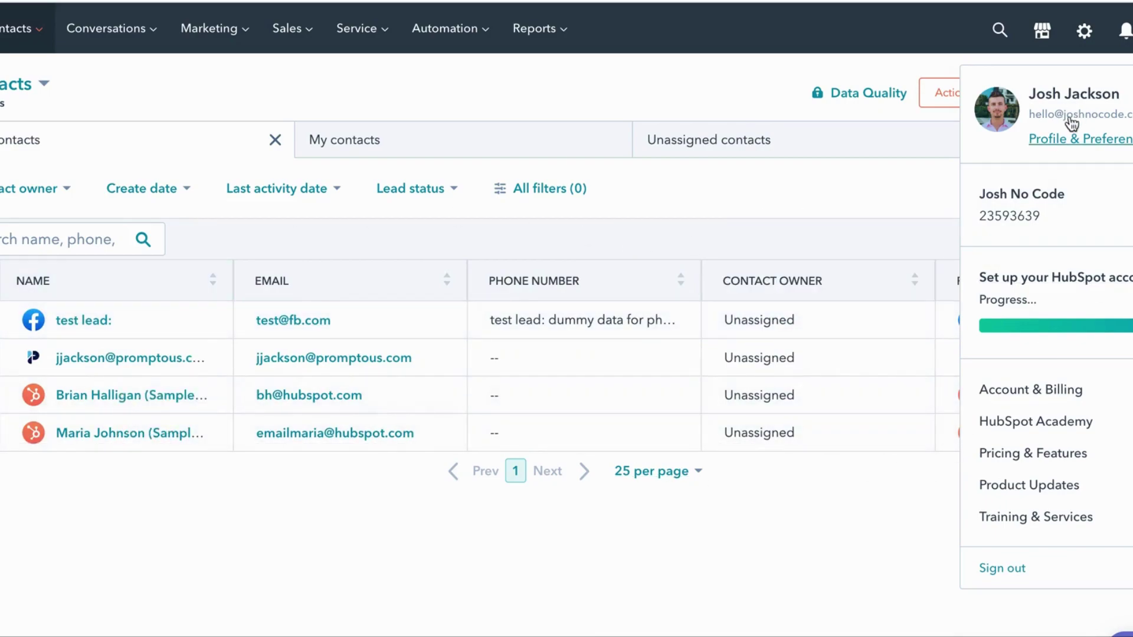
click(901, 238)
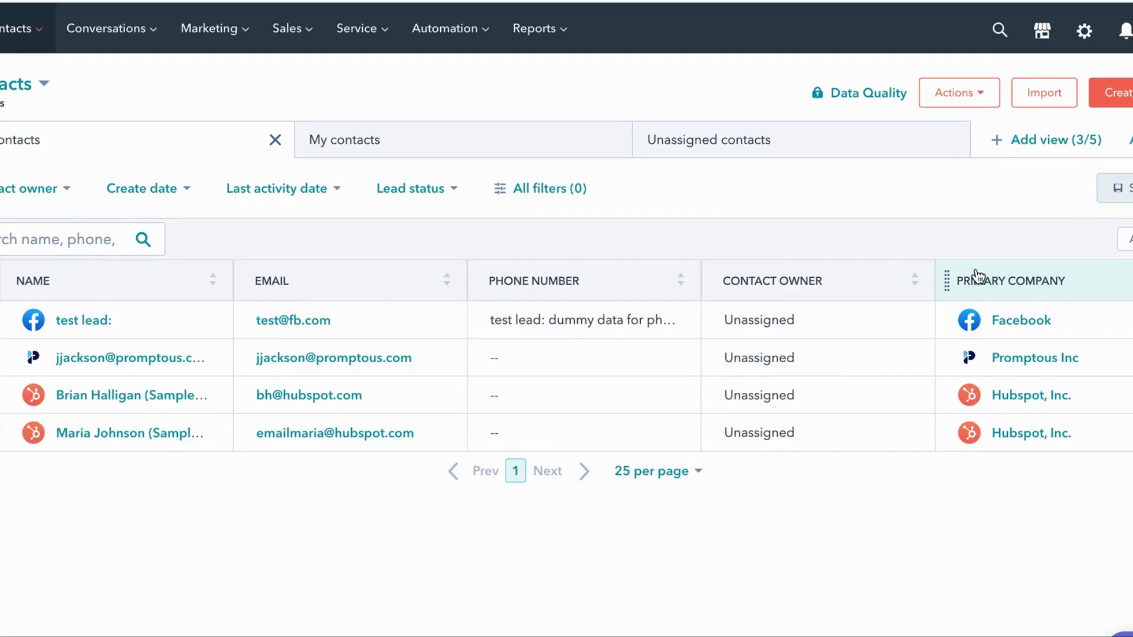
click(853, 155)
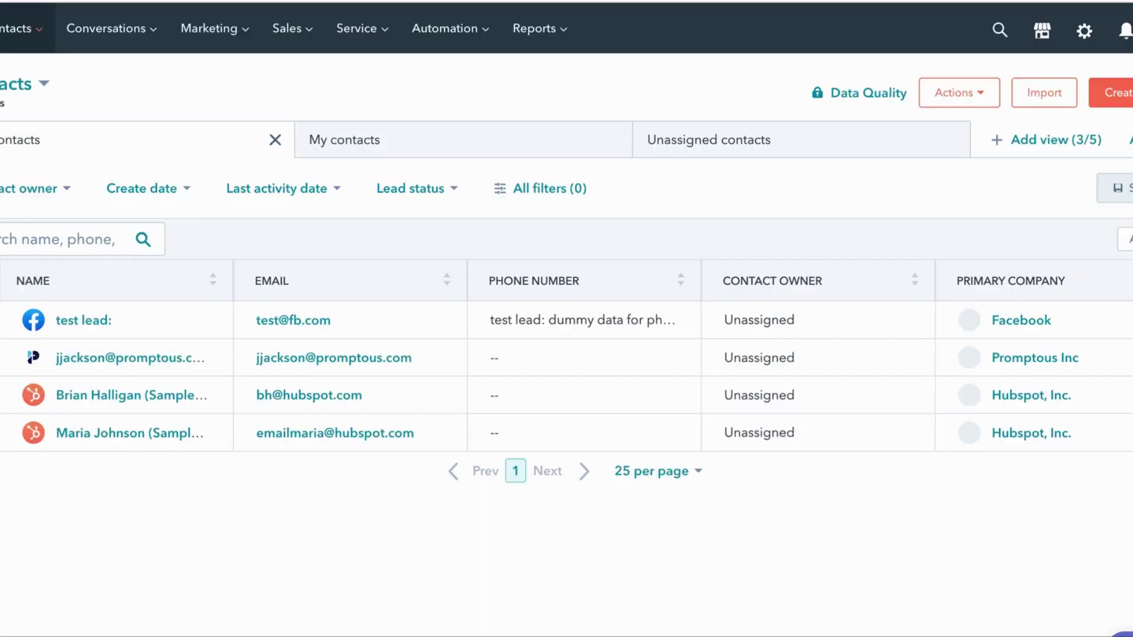
Add First name and Last name columns to the contacts table and check the test lead's values there.
click(1124, 239)
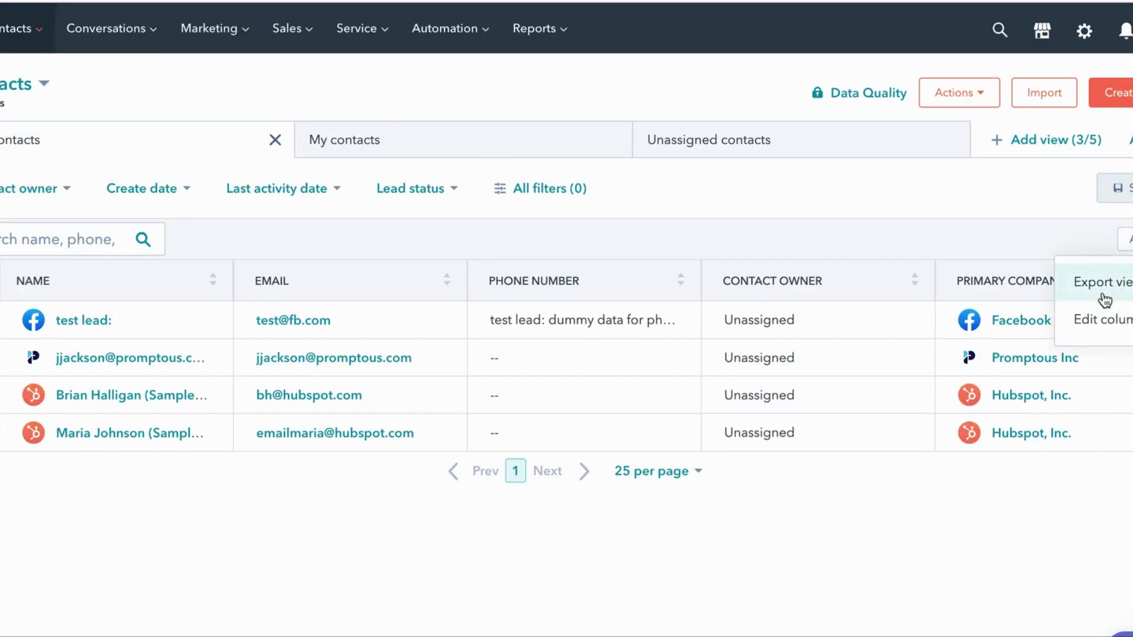
click(1103, 321)
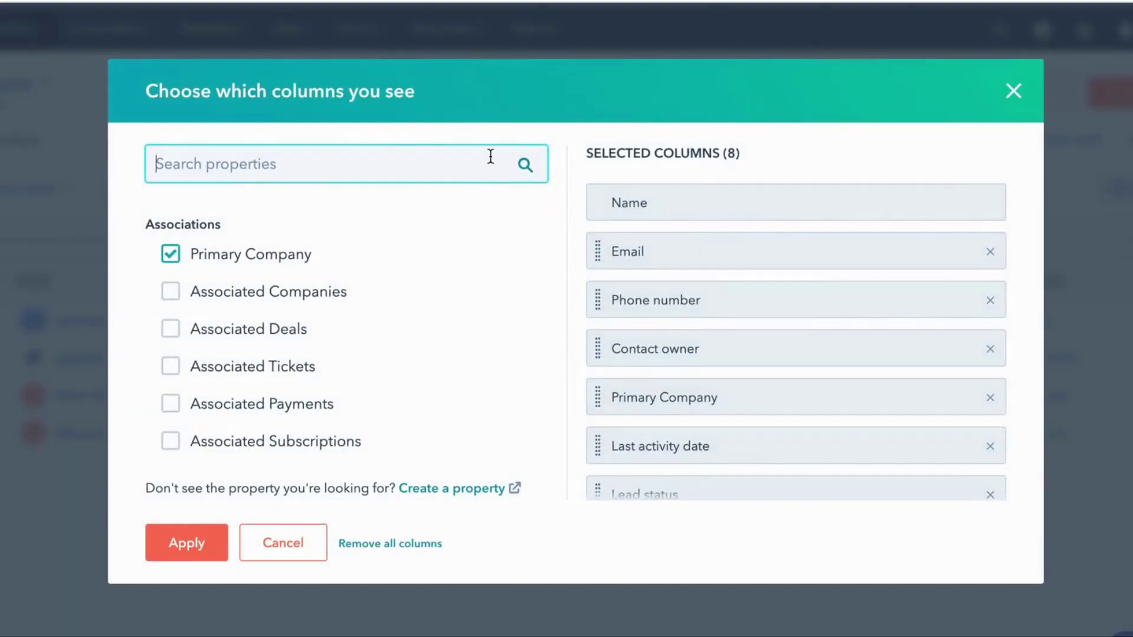
text(first name)
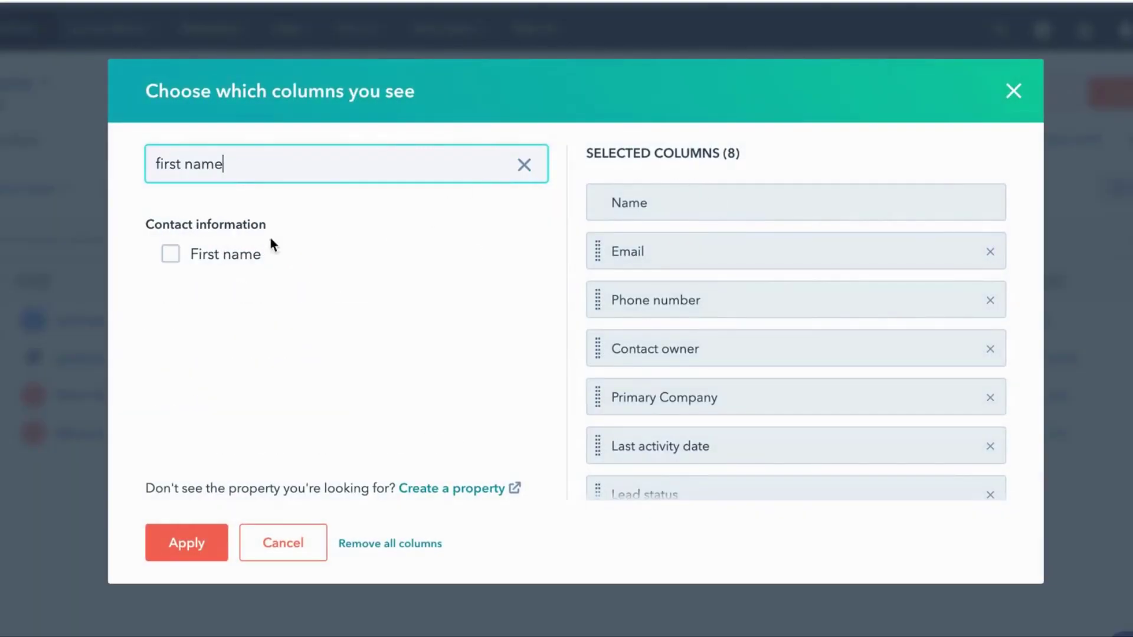
click(177, 252)
triple_click(271, 174)
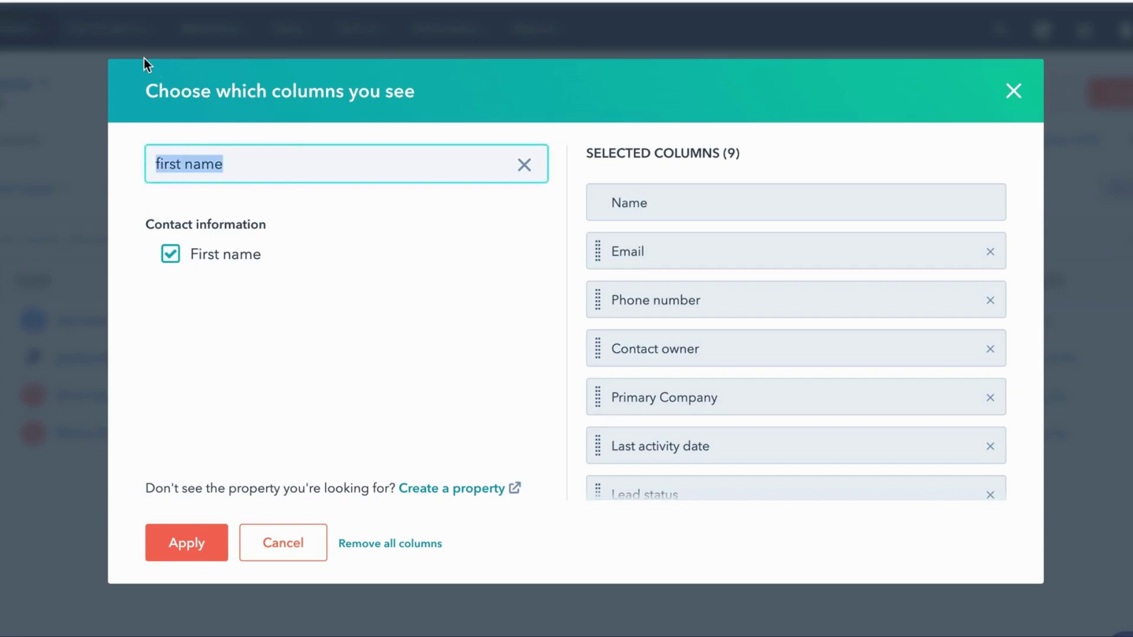
text(last na)
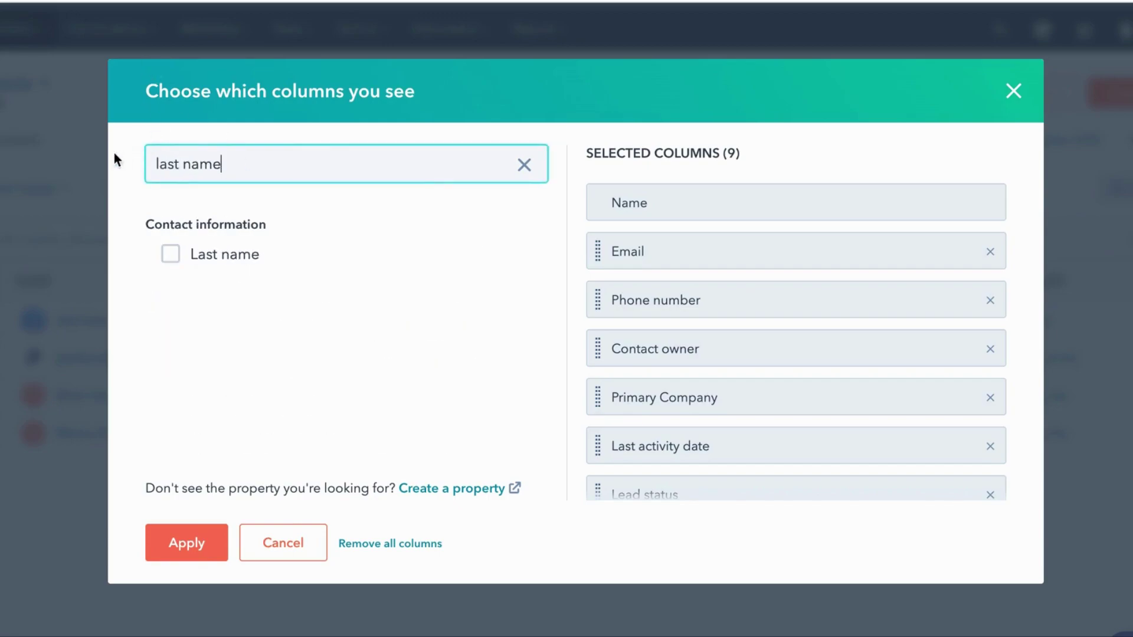
click(171, 254)
click(189, 540)
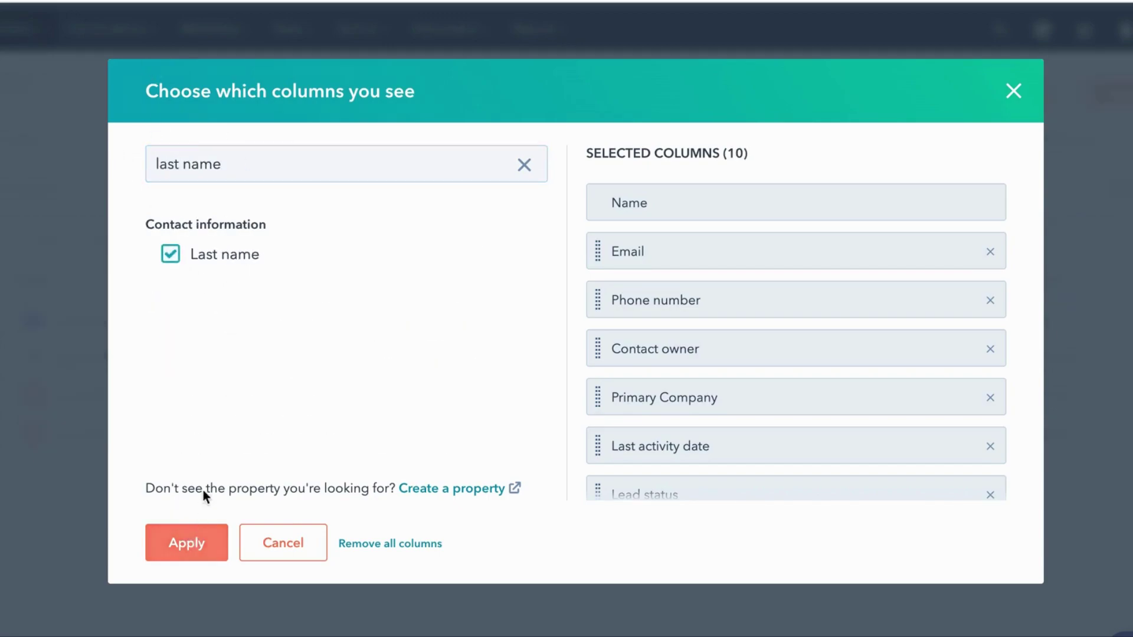
scroll(321, 326, right, 10)
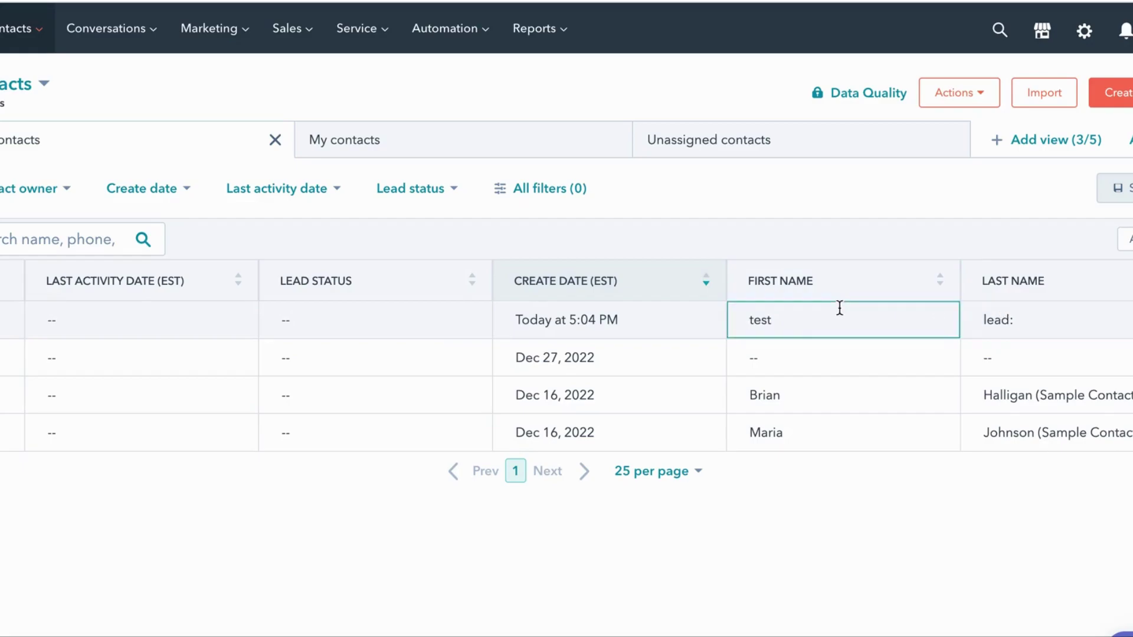
scroll(974, 319, left, 10)
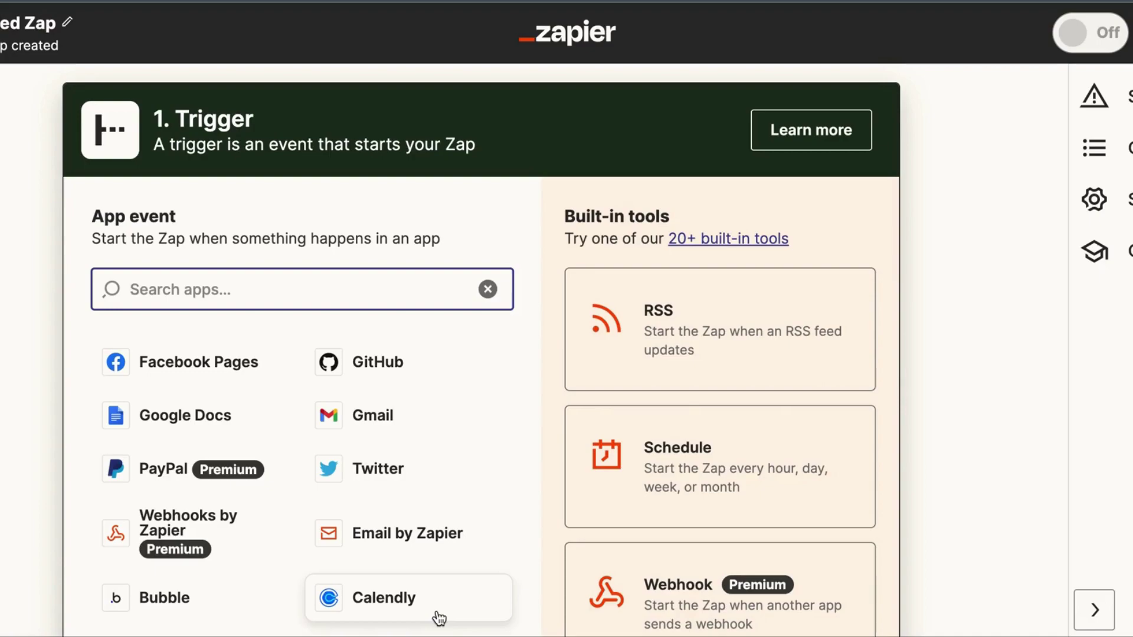
Switch to a new Zap in Zapier and set its trigger to Instagram Lead Ads with the New Lead event.
text(instagram)
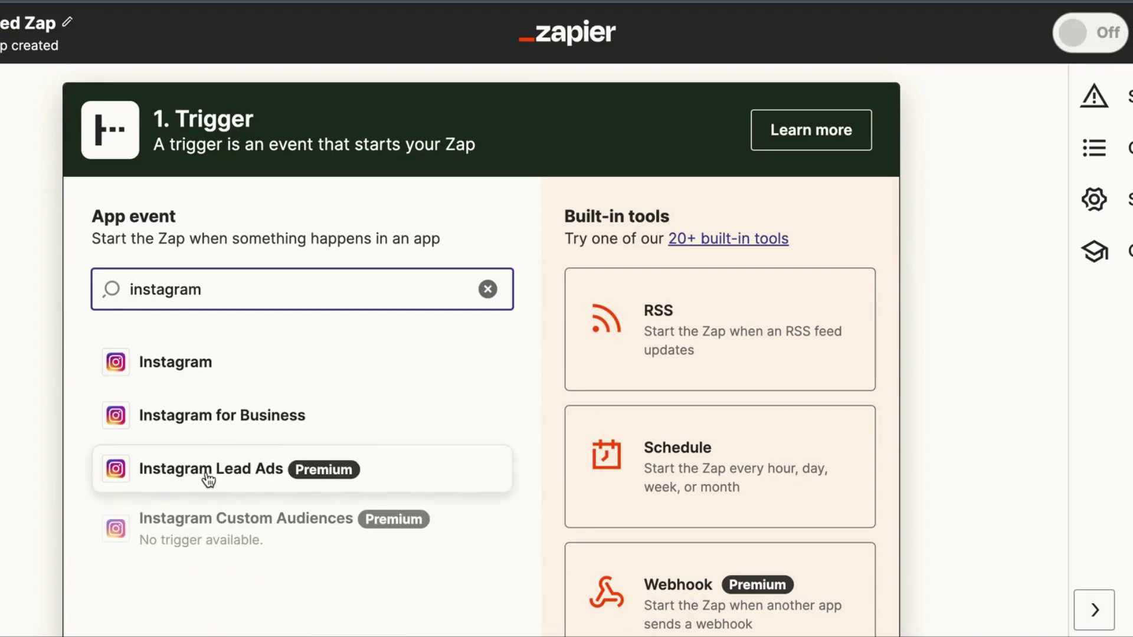
click(216, 472)
click(221, 382)
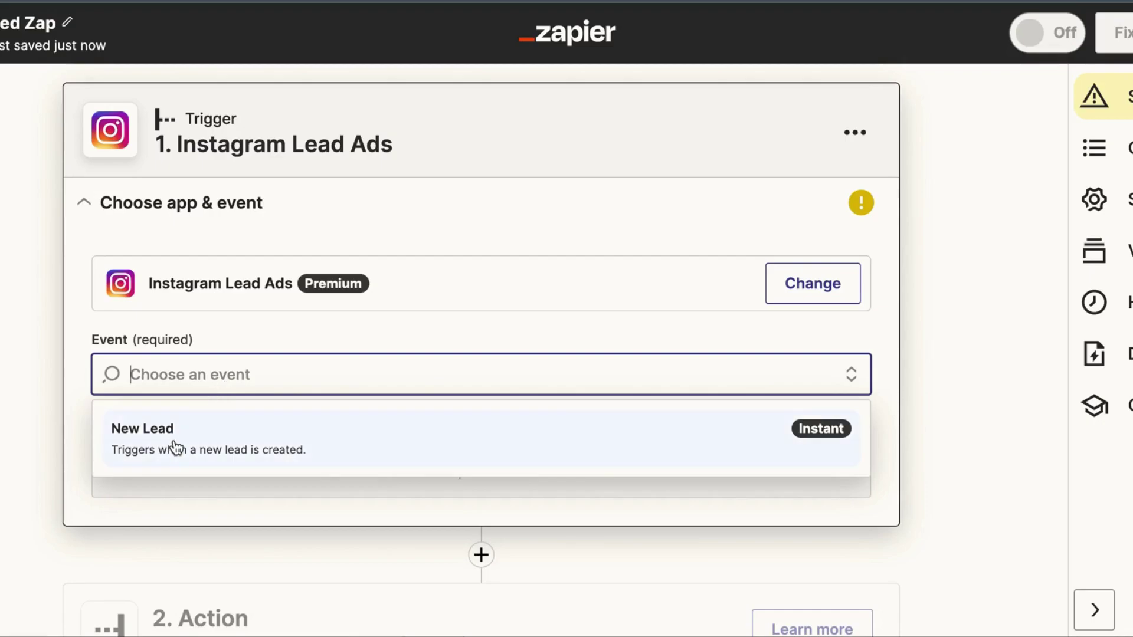
click(364, 447)
click(295, 478)
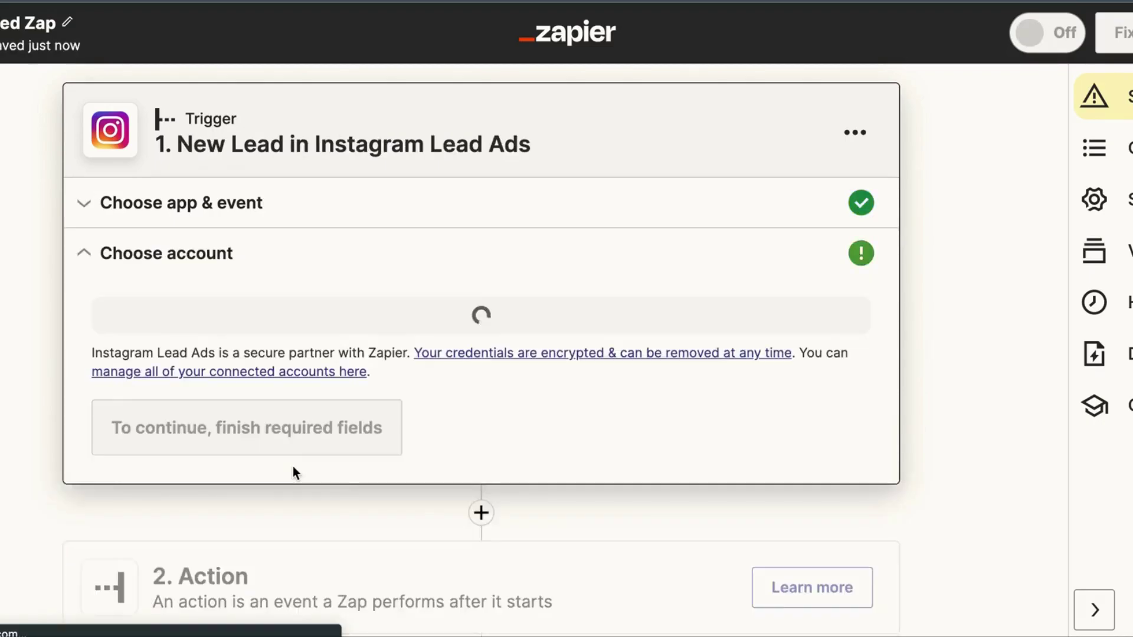
Choose the existing Instagram Lead Ads account for the trigger and continue to its setup.
click(274, 340)
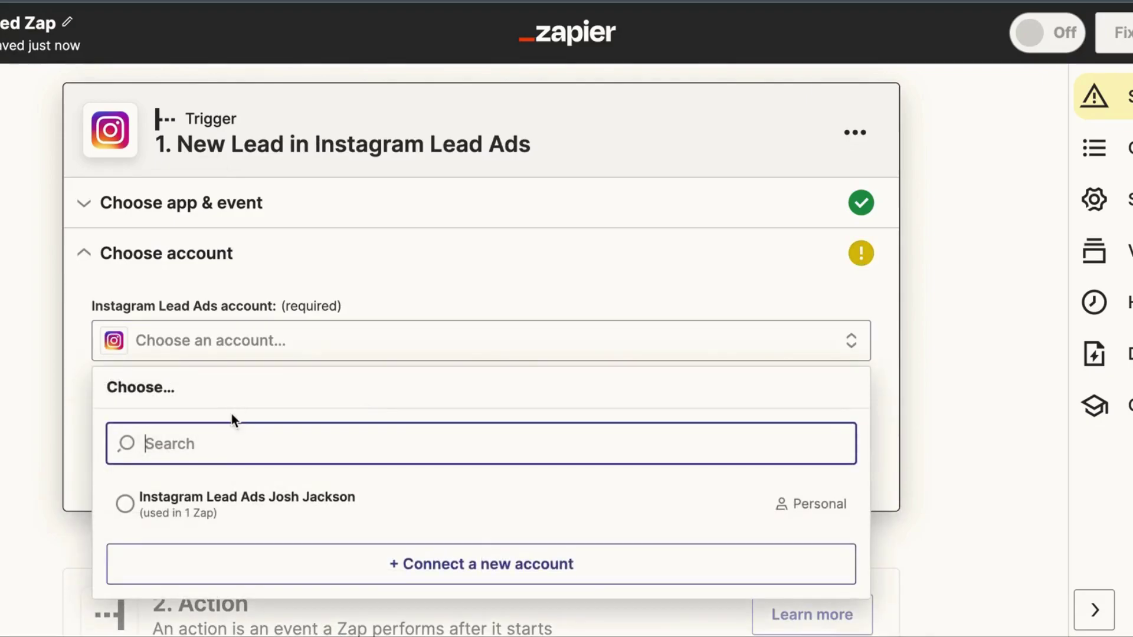
click(242, 504)
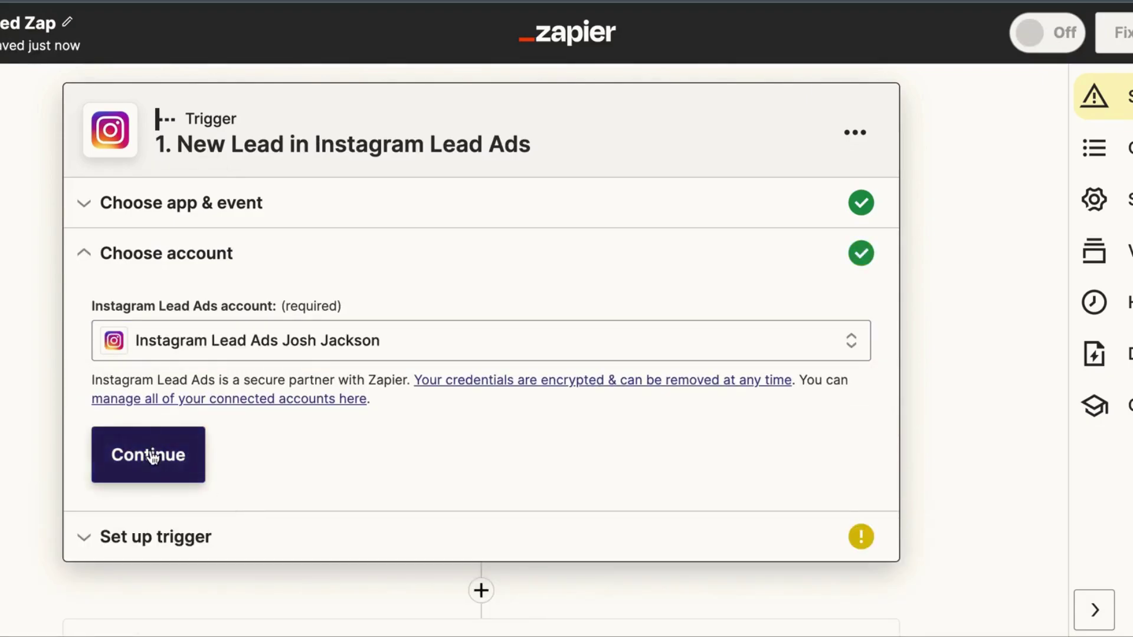
click(150, 455)
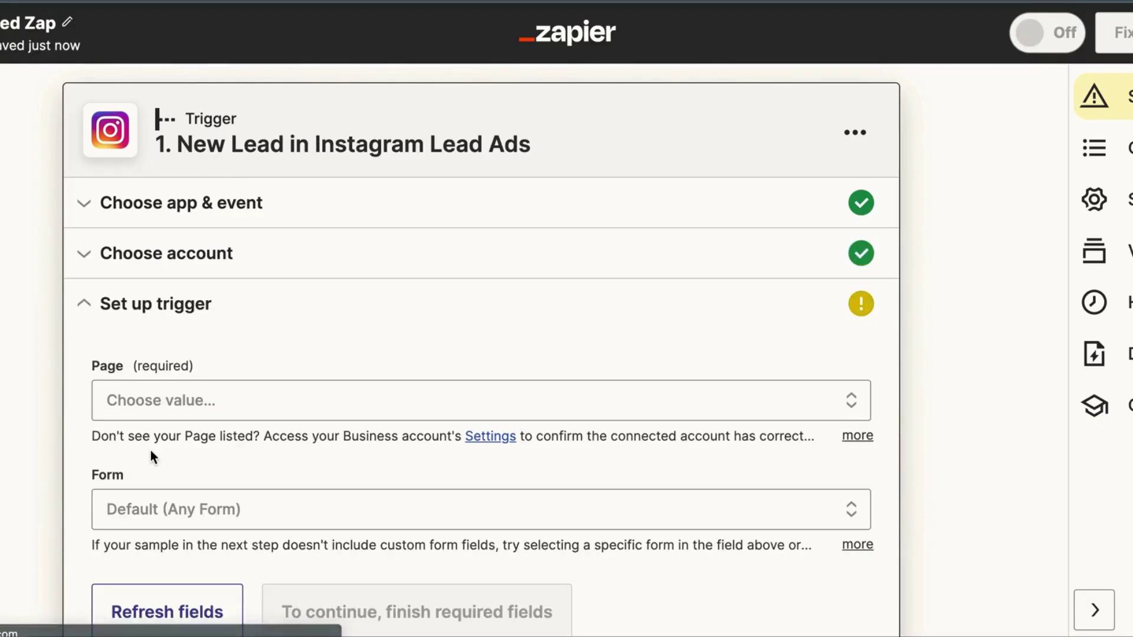
Set the trigger's Page to Ramba and its Form to Test Form 123, and test the trigger.
click(139, 407)
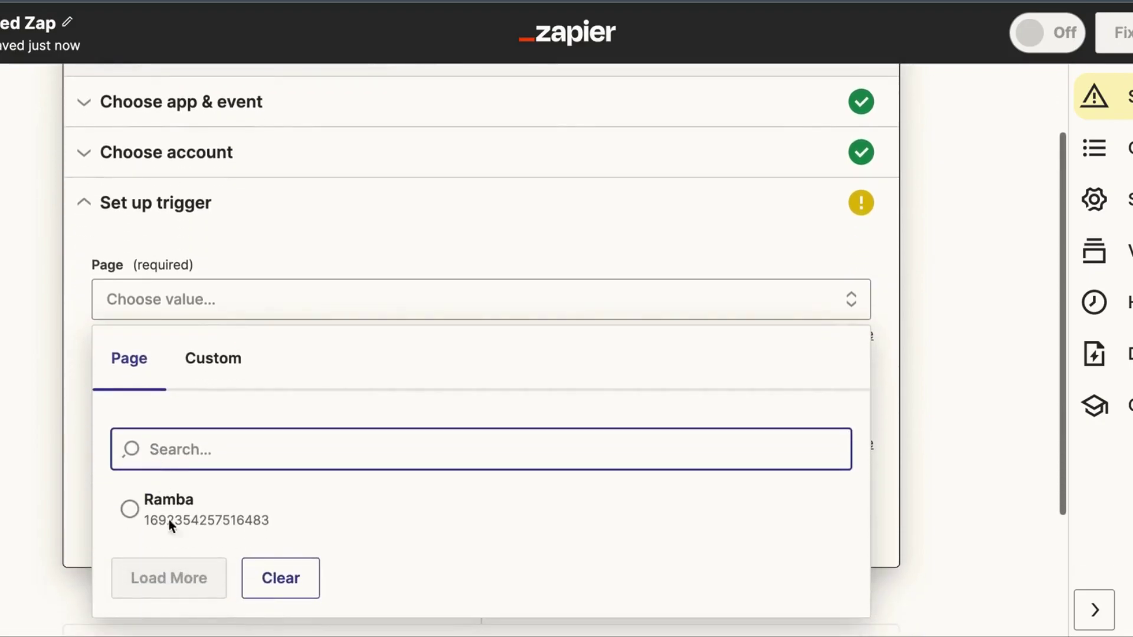
click(167, 511)
click(183, 410)
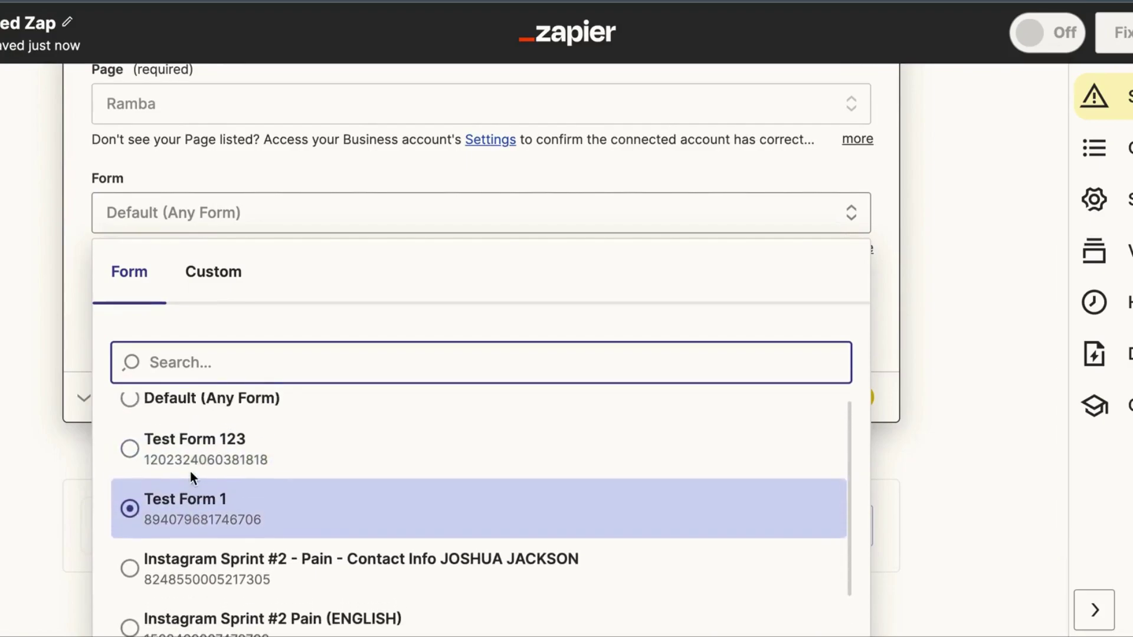
click(232, 459)
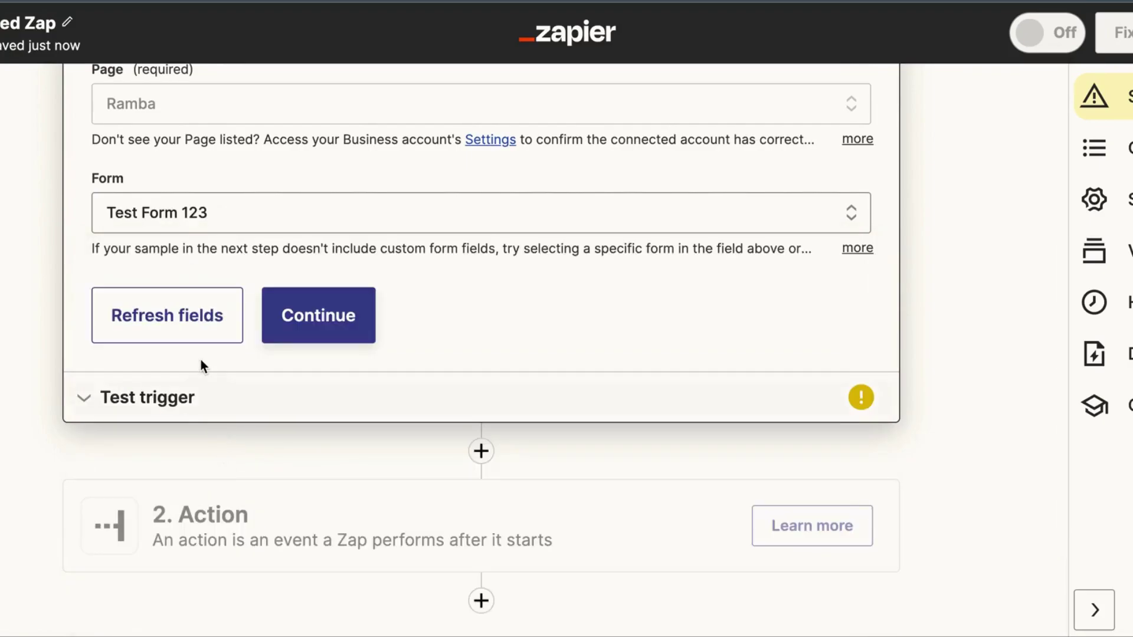
click(309, 418)
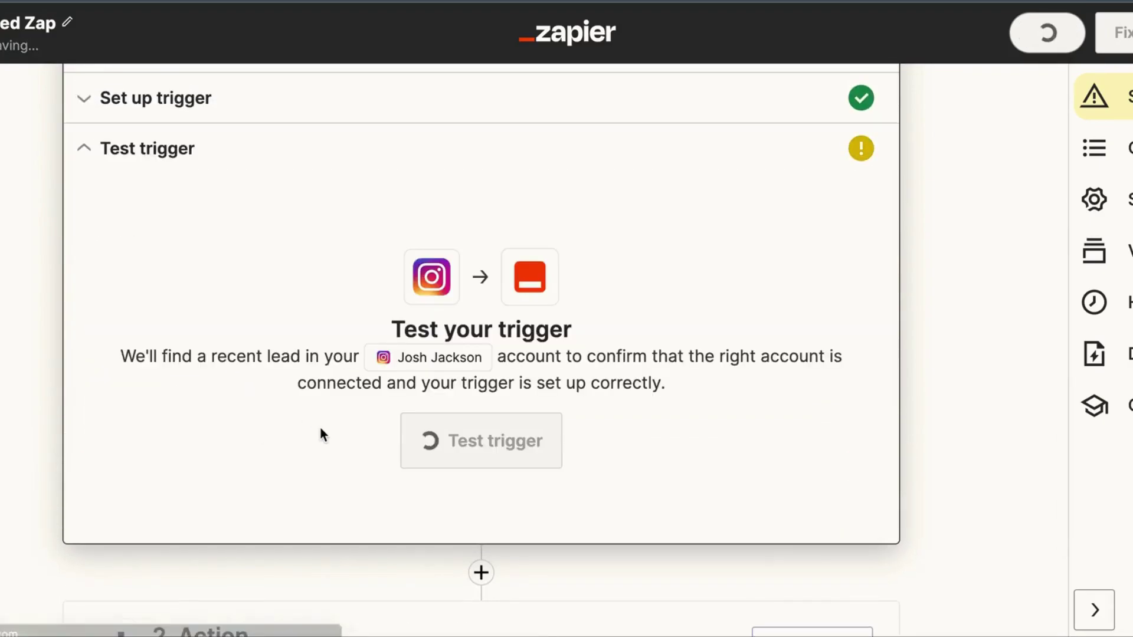
click(437, 444)
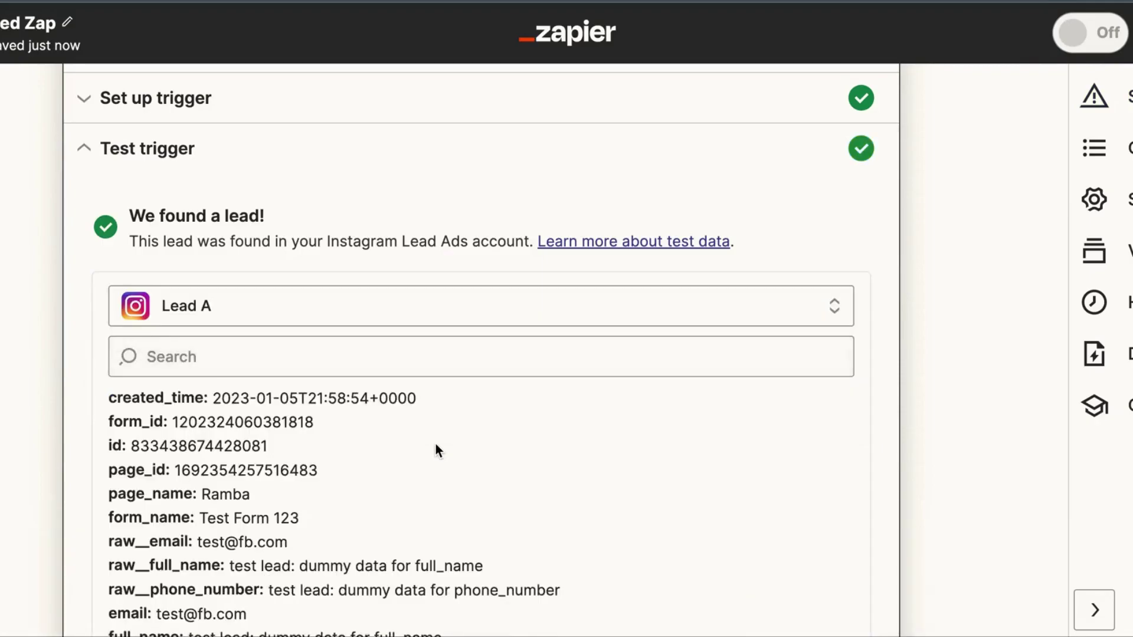
Examine the fields of the sample lead pulled in by the Instagram Lead Ads trigger test.
scroll(436, 445, down, 2)
scroll(435, 445, down, 1)
scroll(436, 451, down, 1)
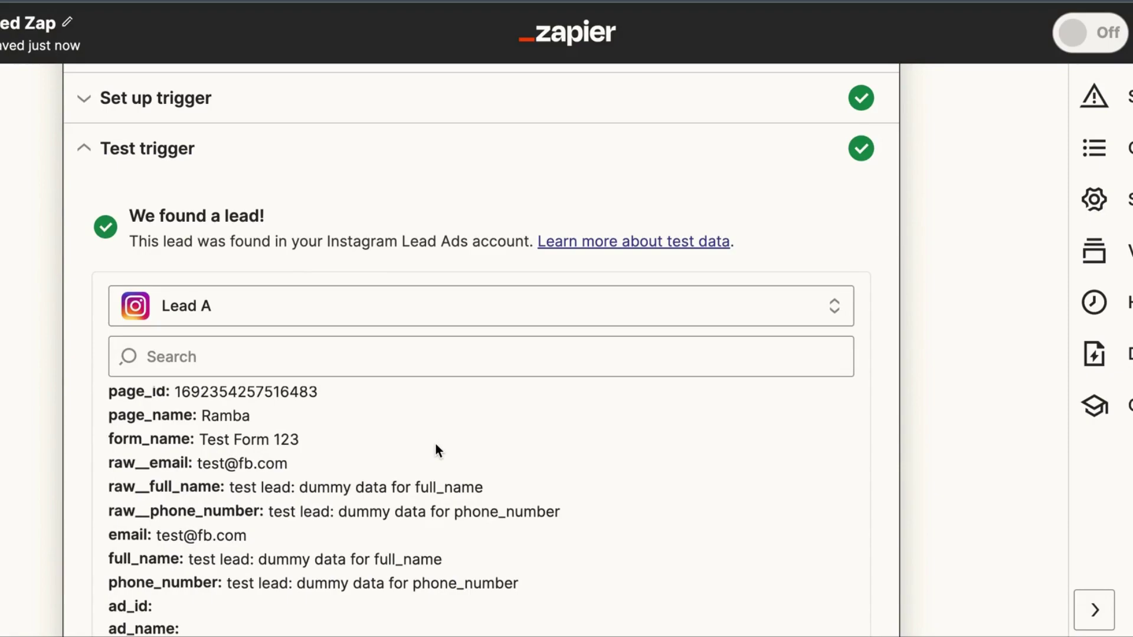
scroll(437, 449, down, 3)
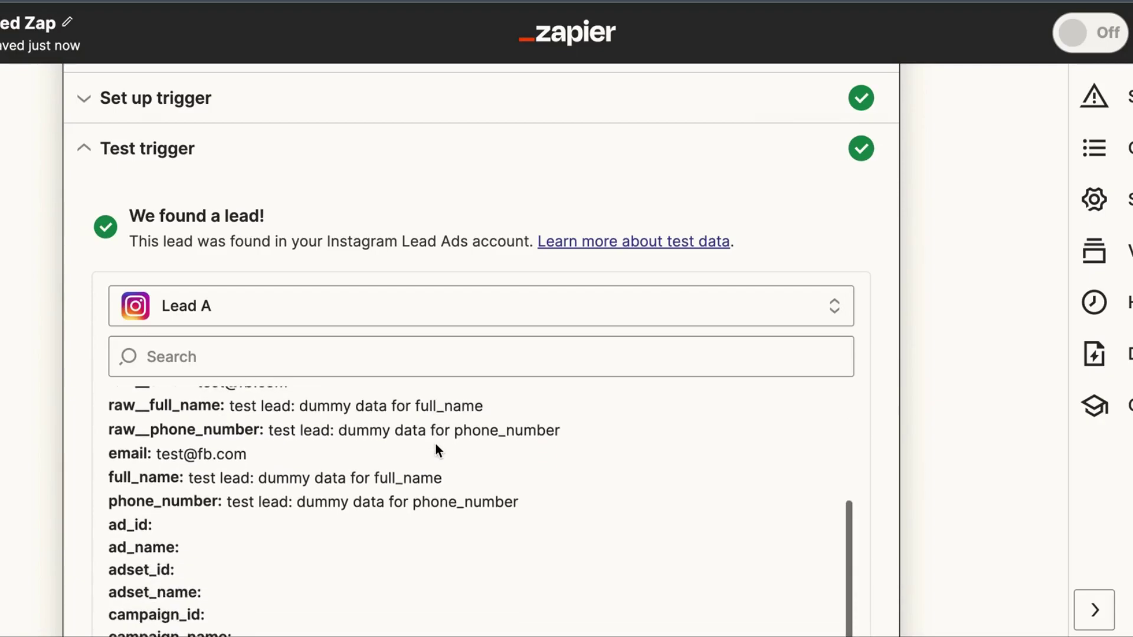
scroll(437, 449, down, 2)
scroll(436, 446, down, 2)
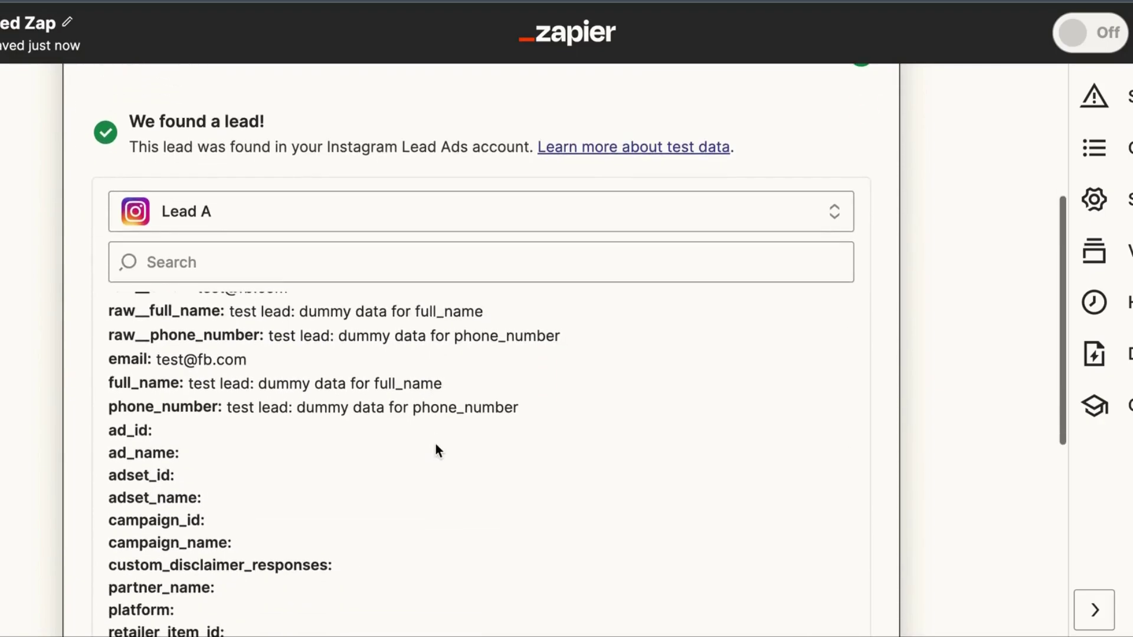
scroll(435, 445, down, 3)
scroll(436, 445, up, 5)
scroll(435, 451, up, 8)
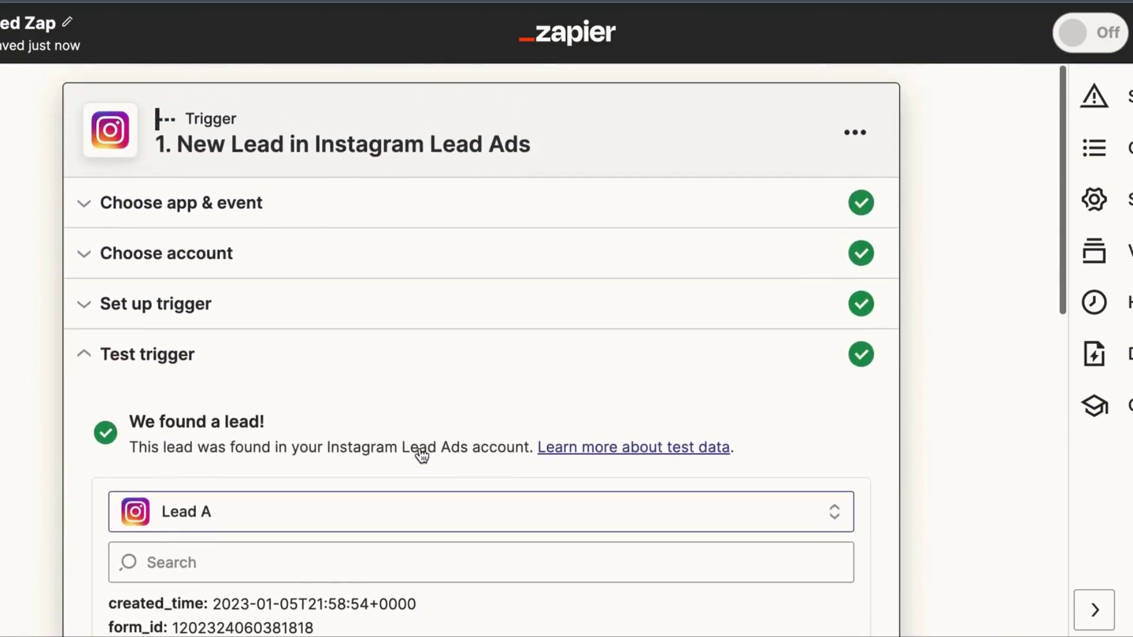